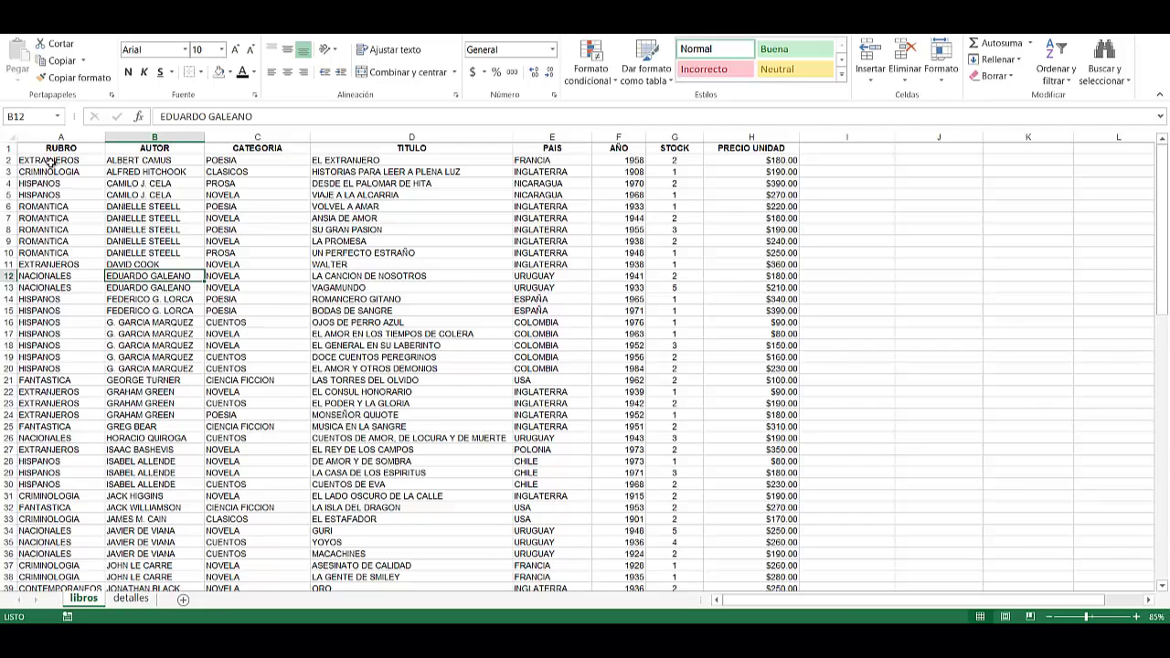
left_click_drag(51, 162, 767, 361)
left_click(257, 218)
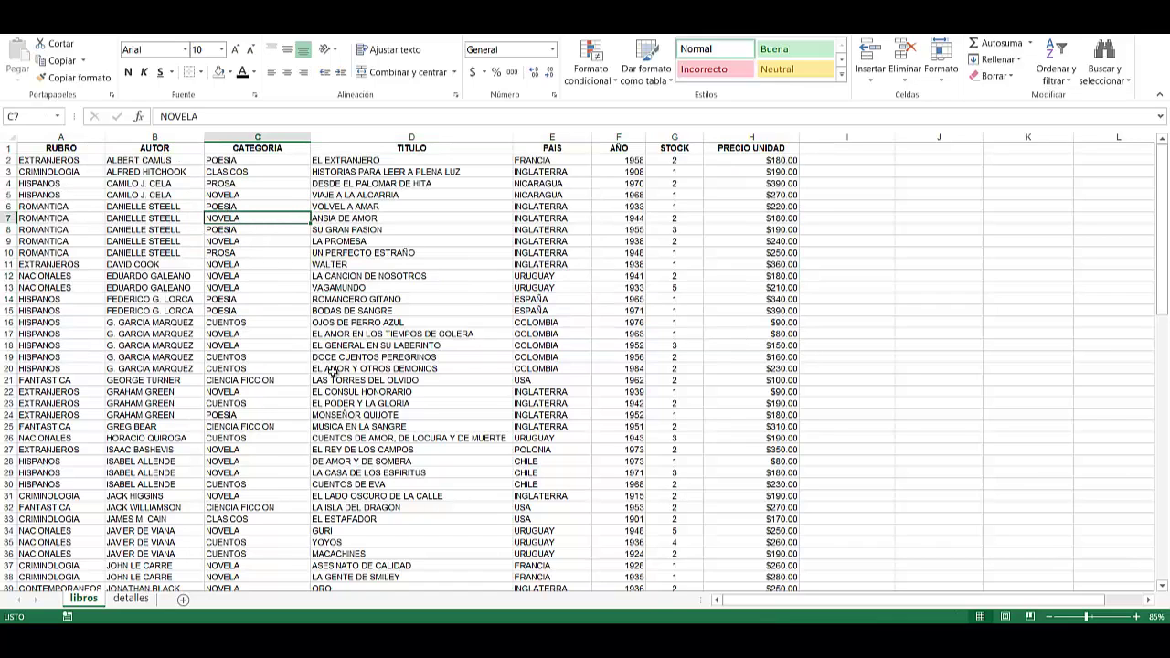
left_click_drag(61, 149, 758, 347)
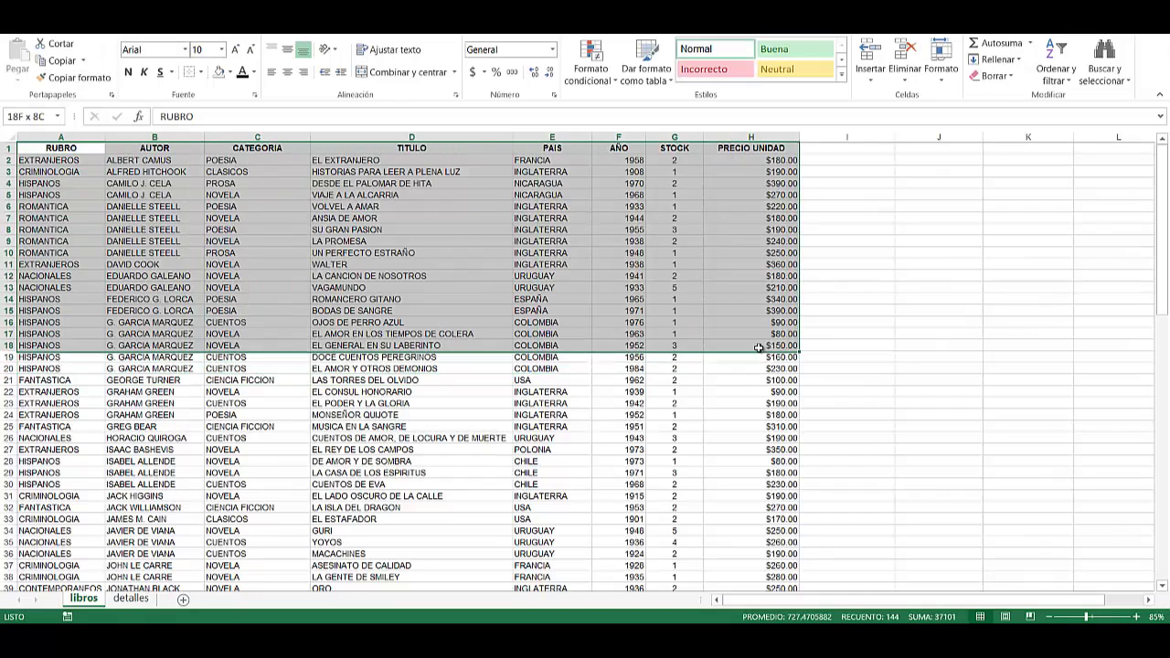
left_click(557, 435)
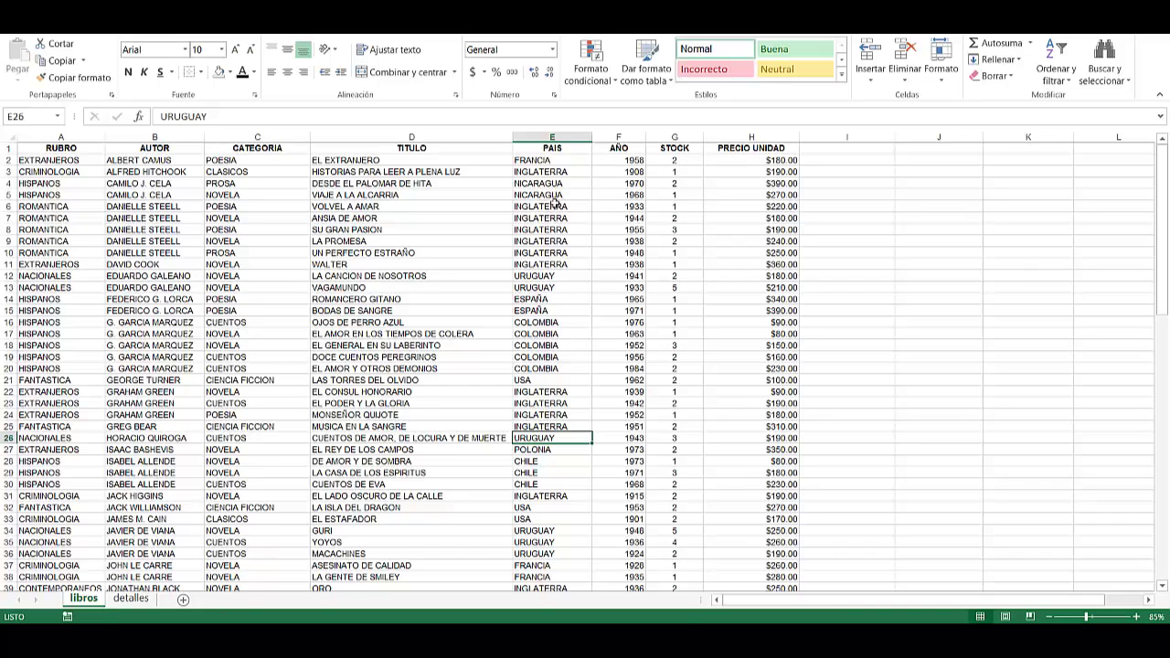
left_click(173, 195)
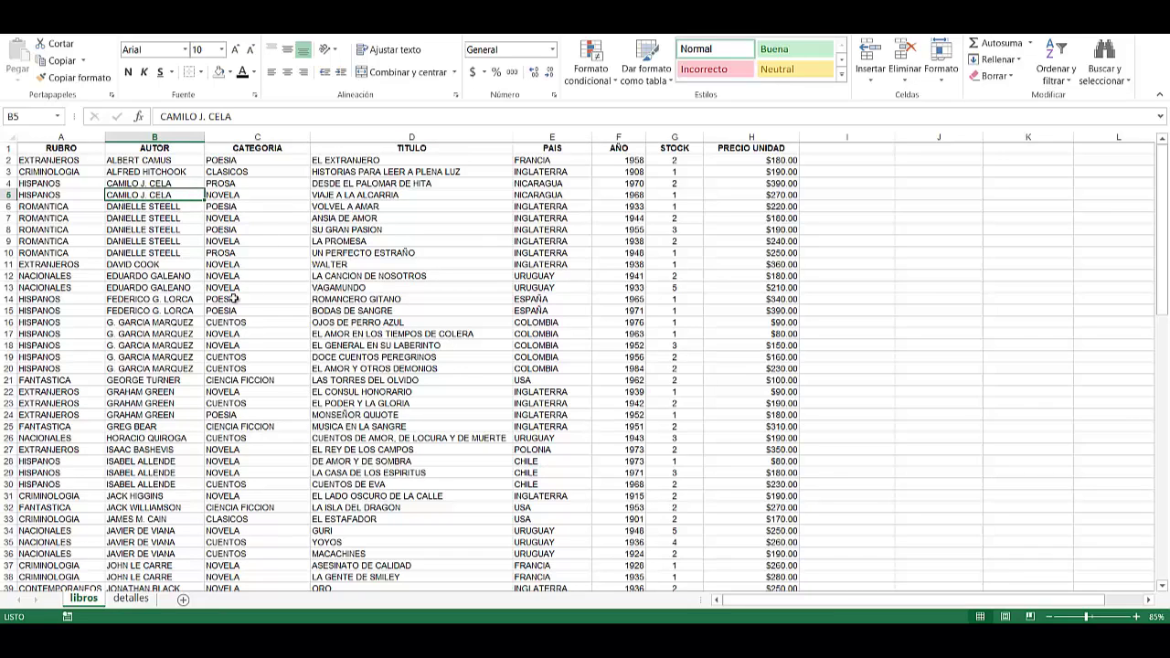
Convert the book list on the libros sheet into a table covering A1:H95, with its first row as headers.
left_click(432, 219)
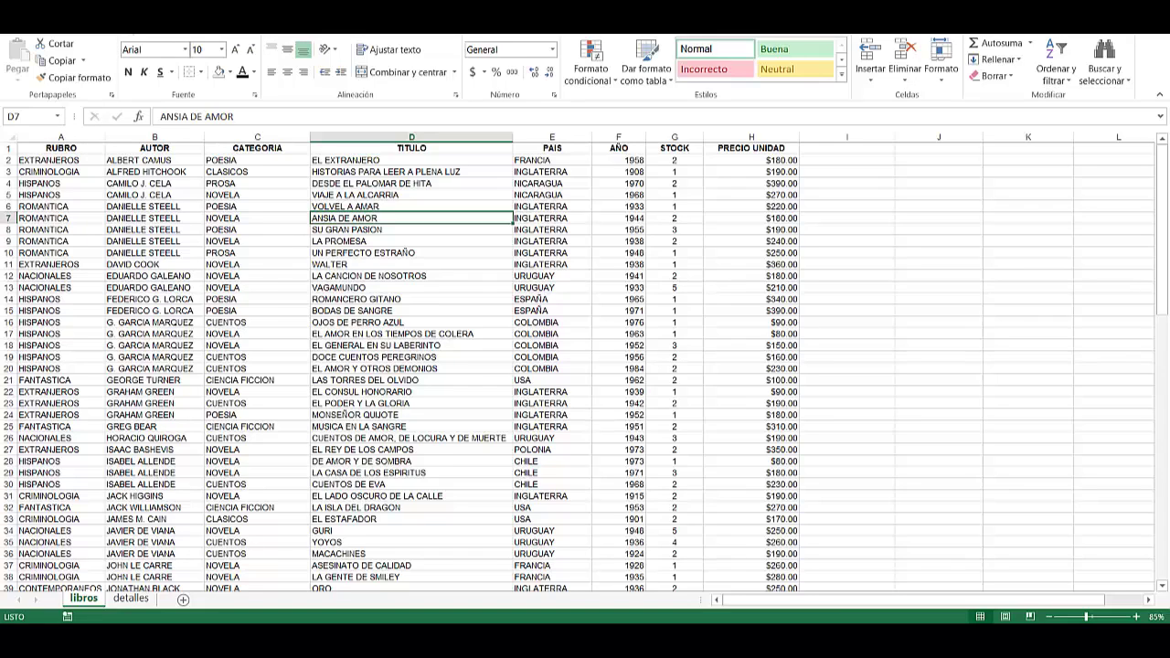
left_click(129, 37)
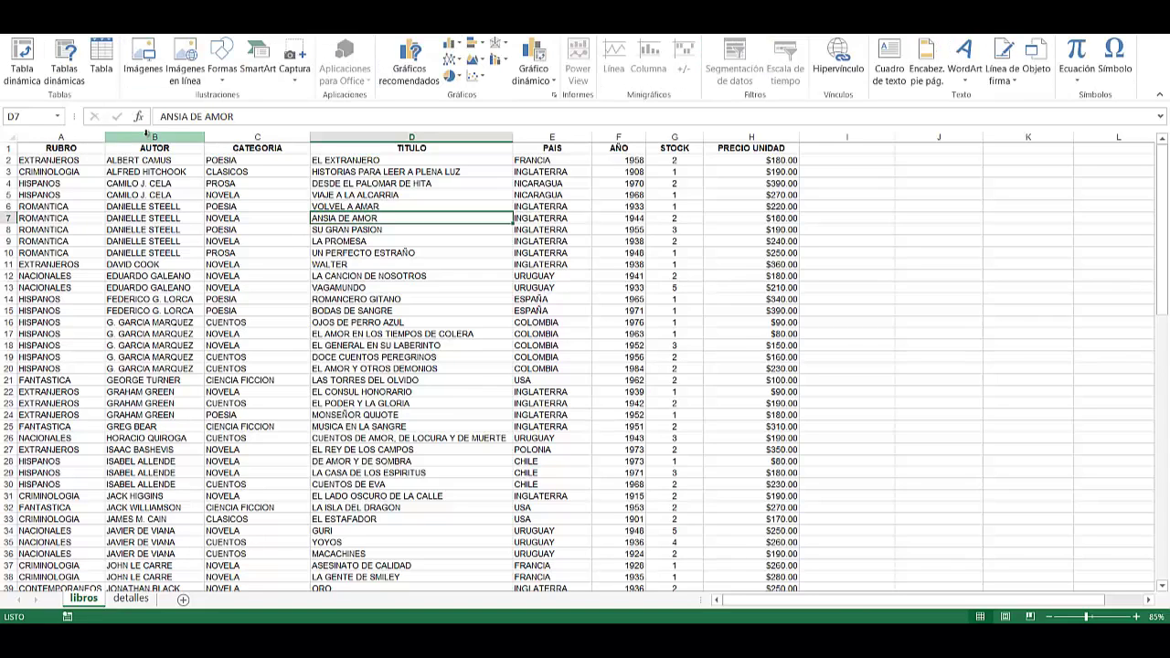
left_click(104, 57)
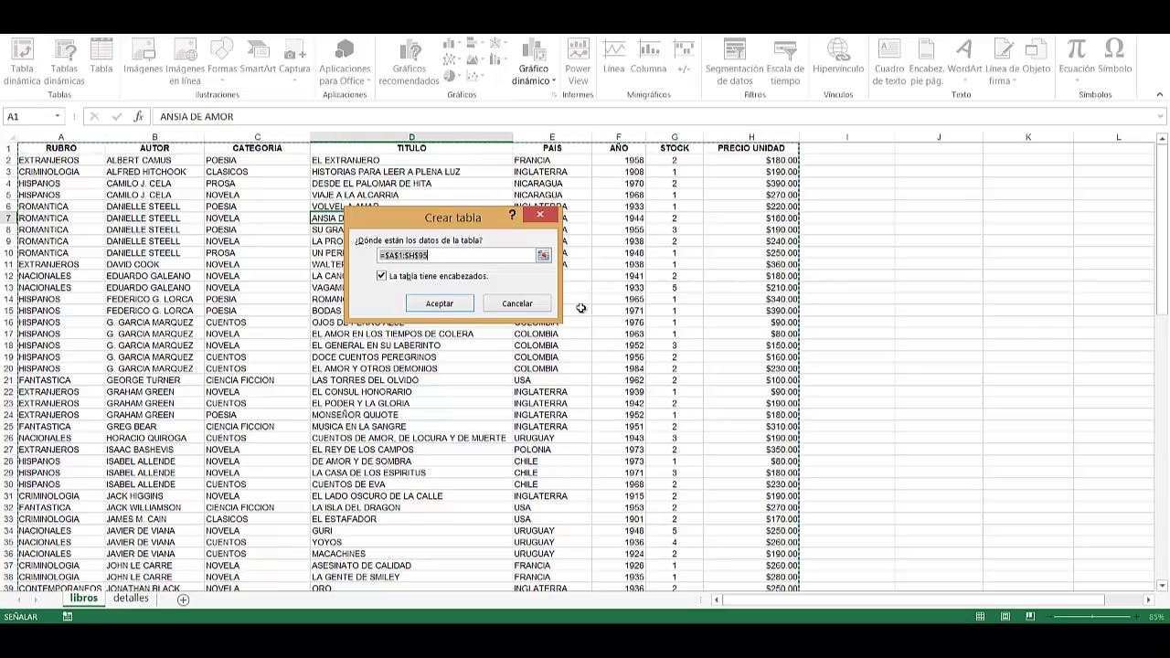
scroll(802, 326, "down", 2)
scroll(801, 327, "down", 15)
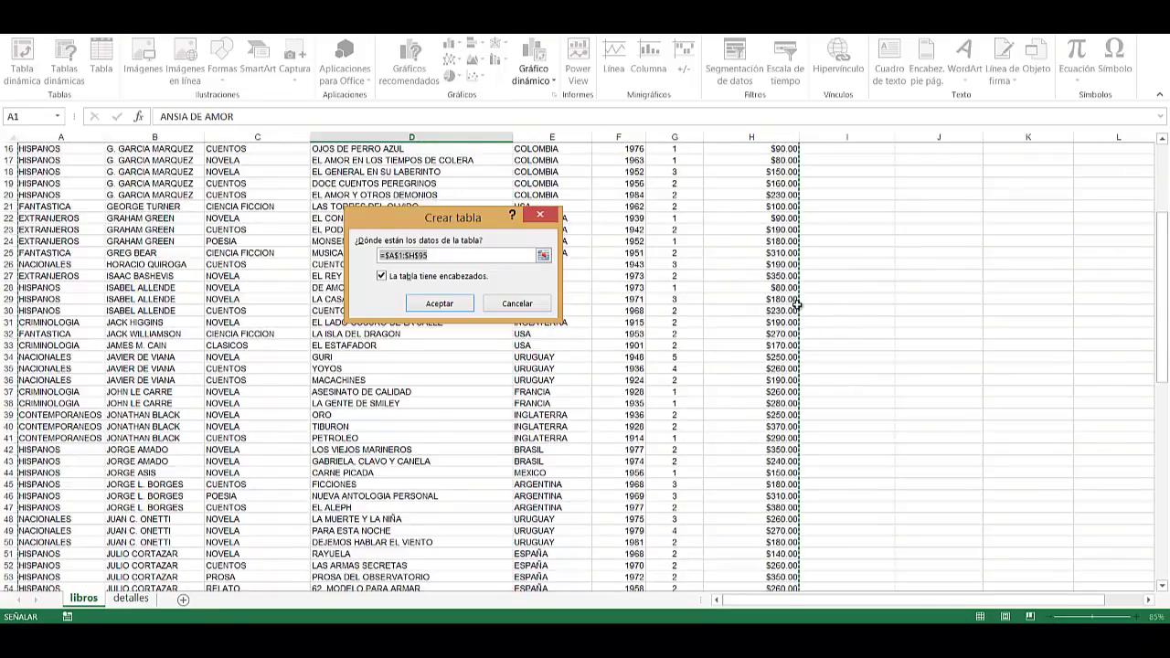
scroll(796, 234, "down", 6)
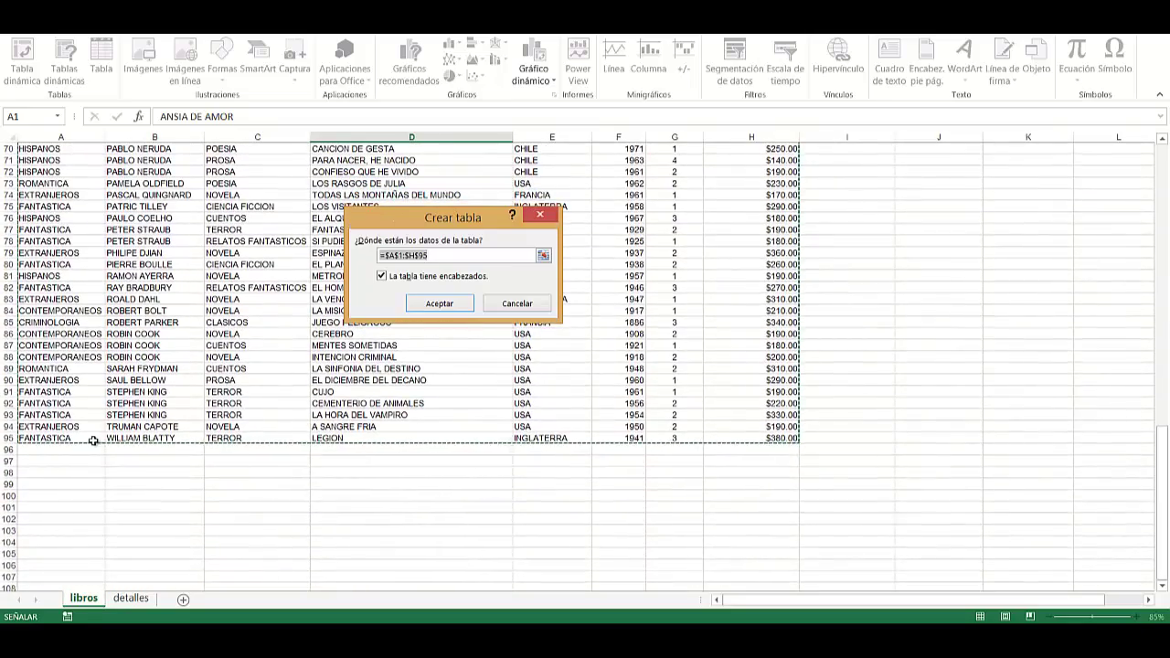
scroll(79, 438, "up", 1)
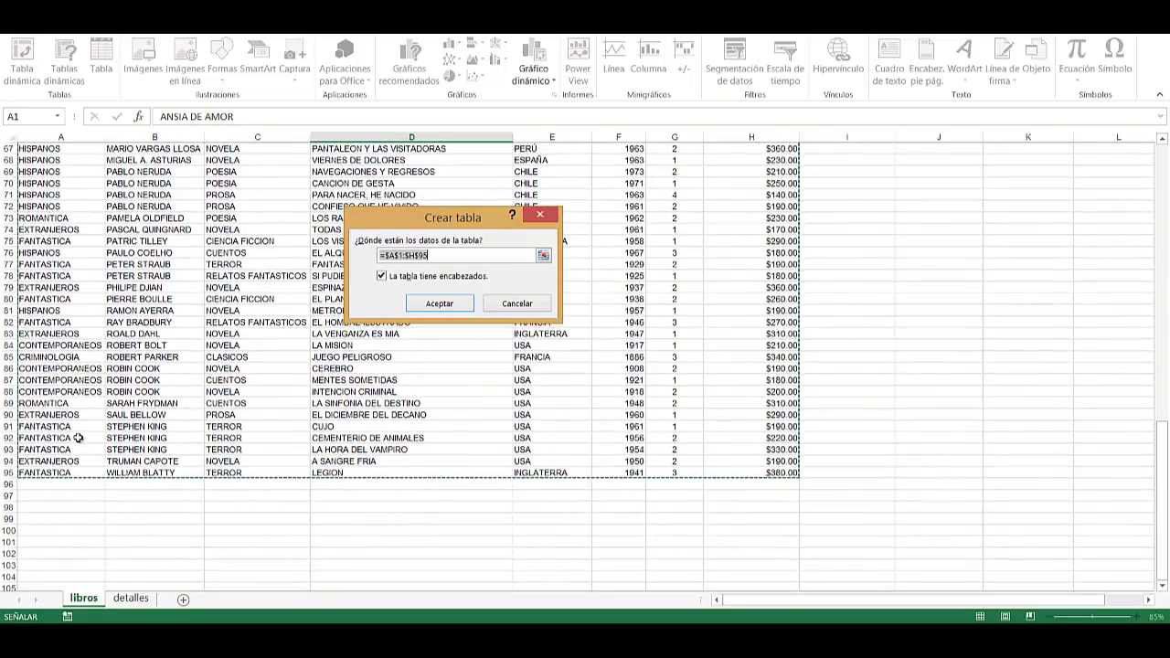
scroll(79, 438, "up", 4)
scroll(109, 426, "up", 18)
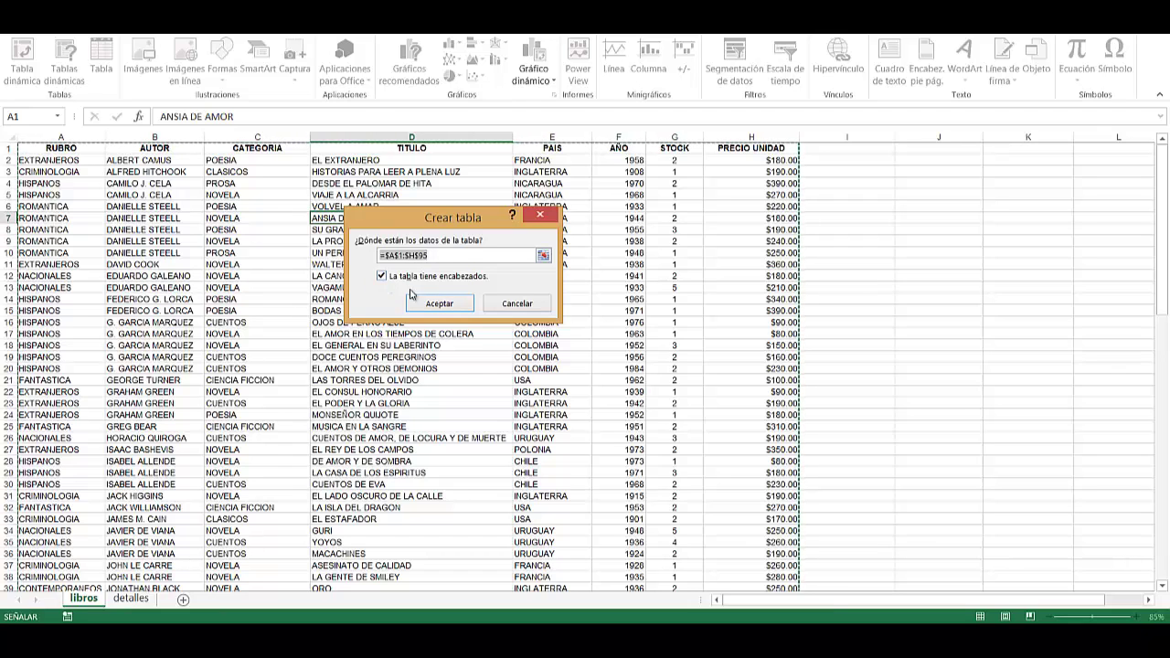
left_click(459, 305)
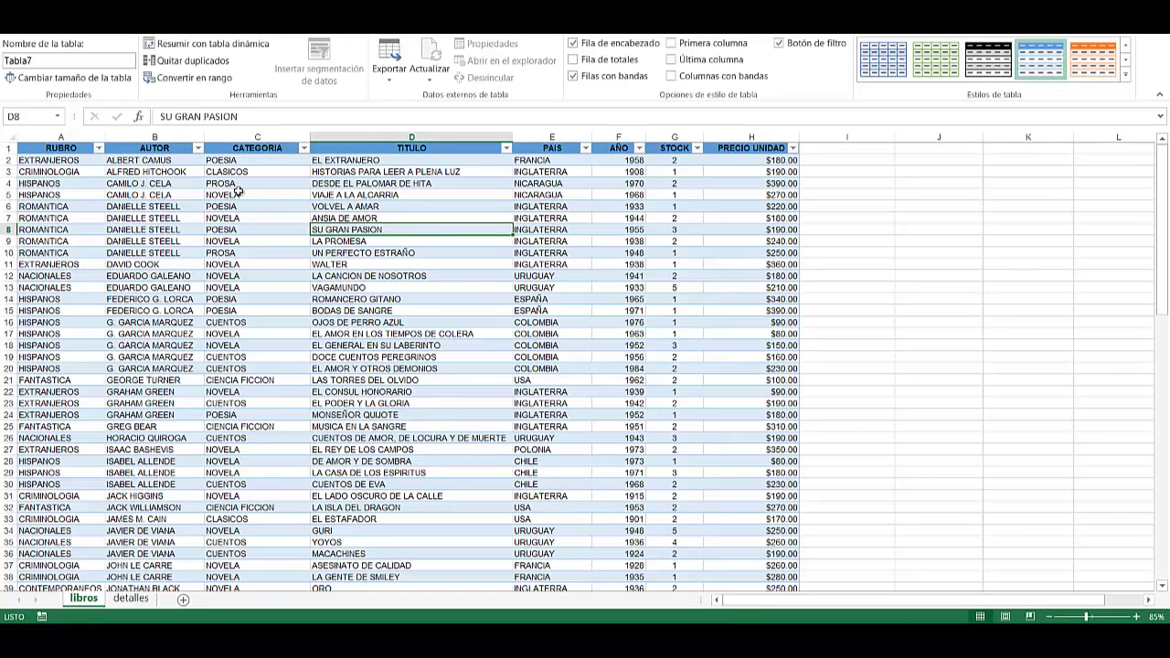
left_click(71, 184)
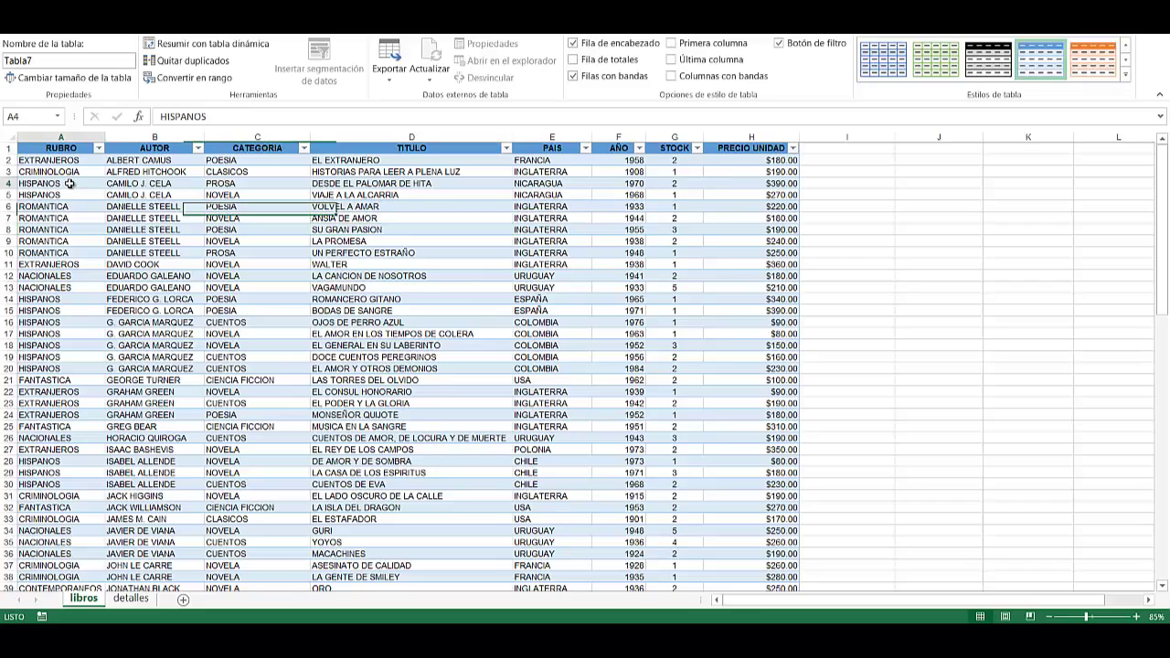
scroll(159, 273, "down", 6)
left_click(721, 379)
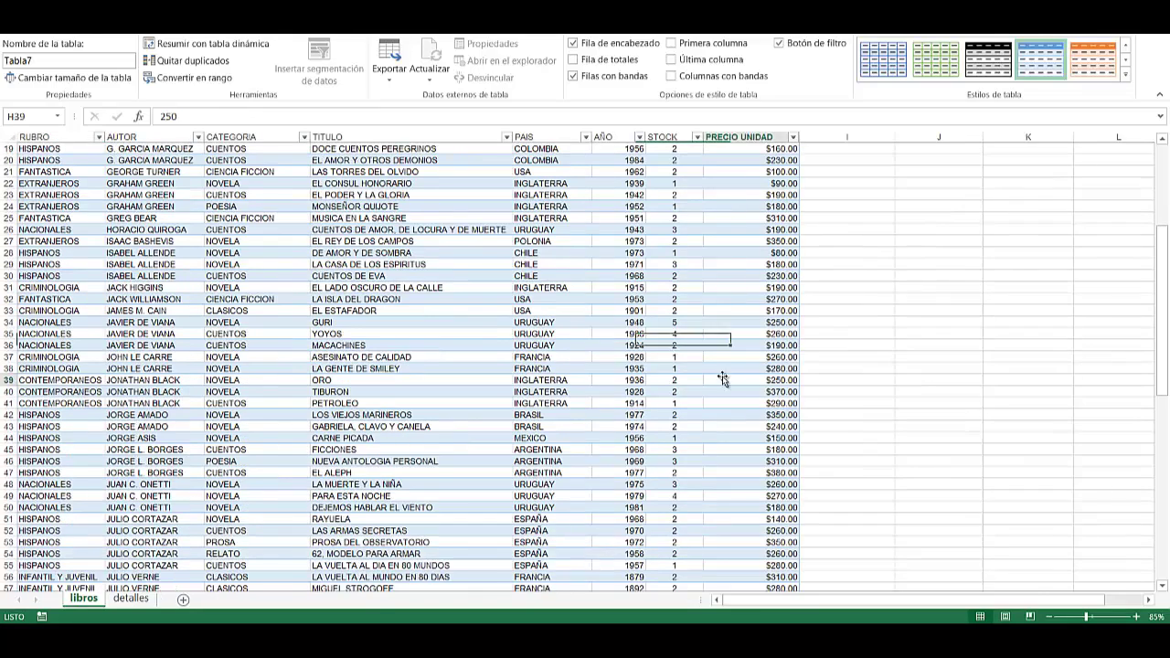
scroll(731, 366, "up", 6)
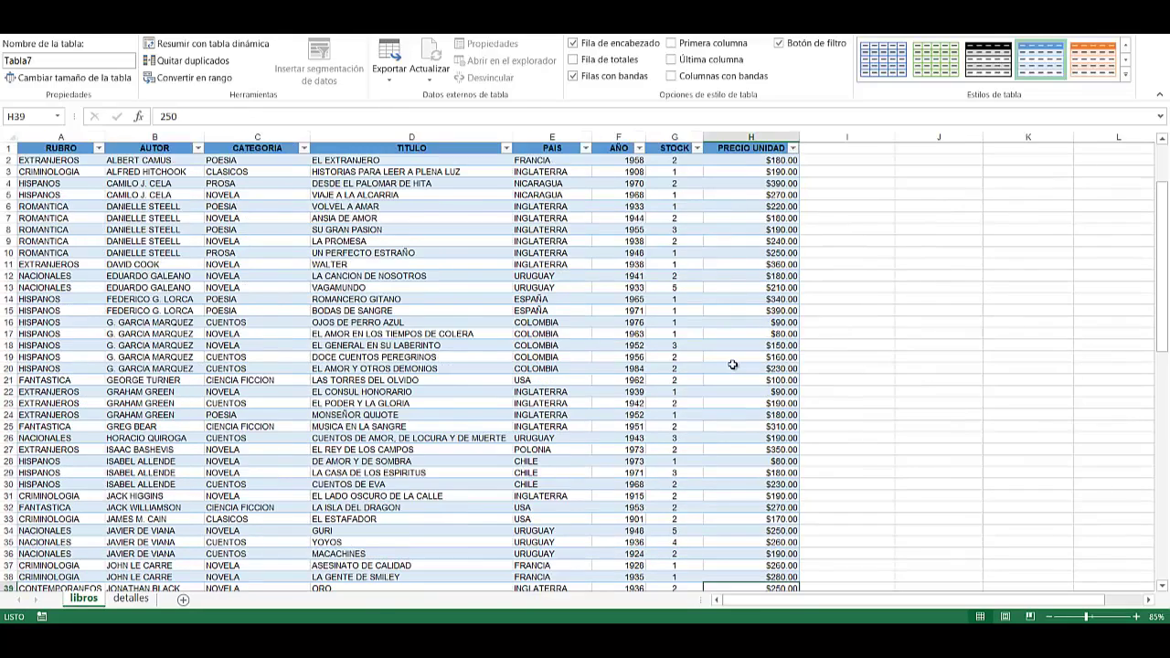
left_click(119, 172)
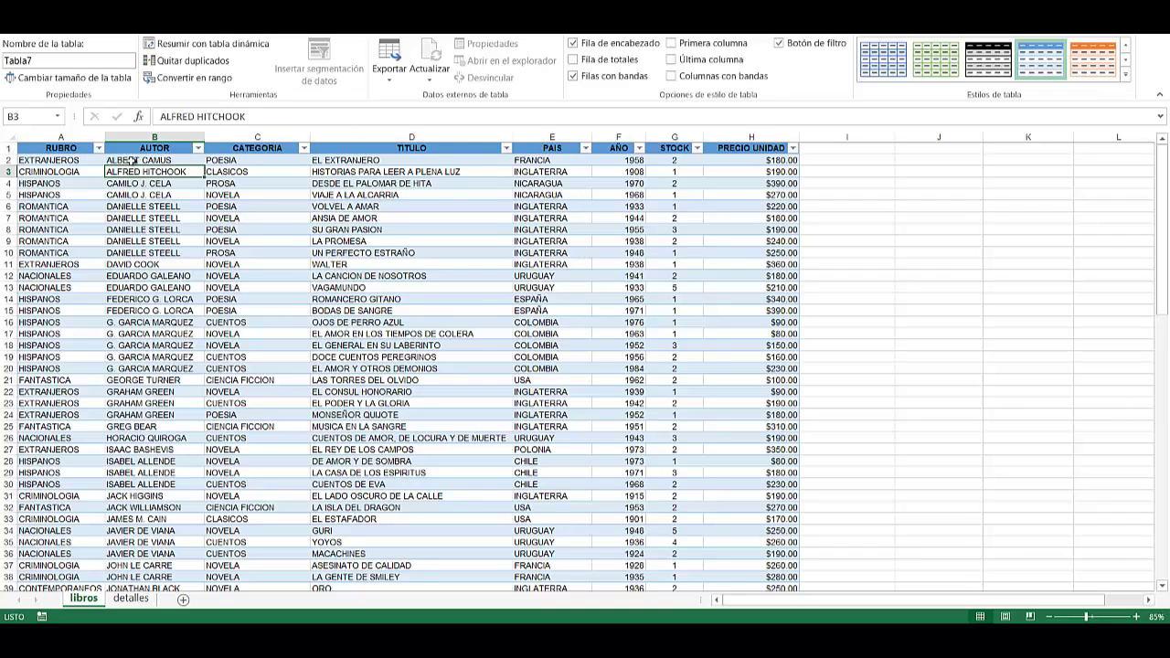
left_click(836, 217)
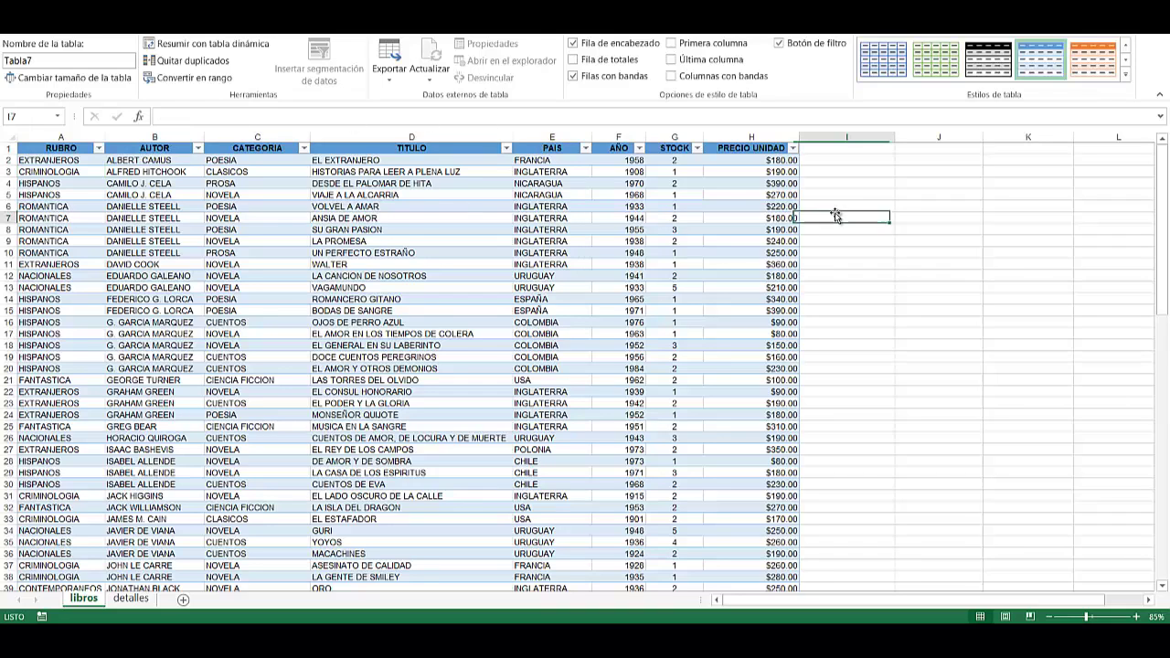
left_click(992, 227)
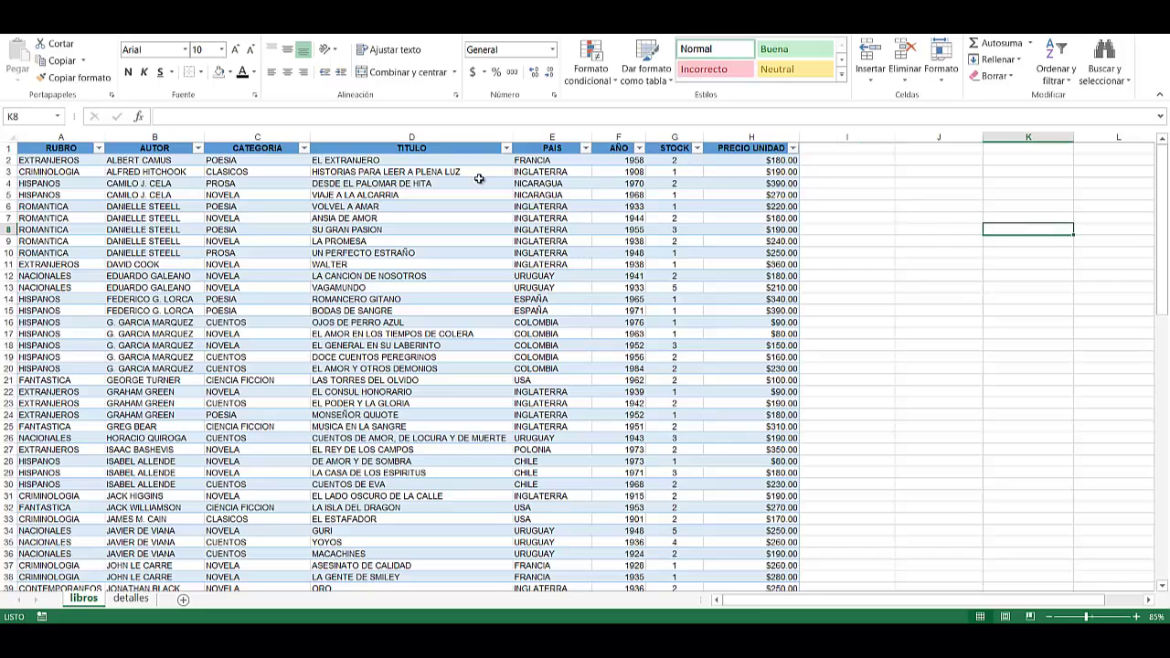
Apply the green medium table style 21 (Estilo de tabla medio 21) to the book table.
left_click(206, 207)
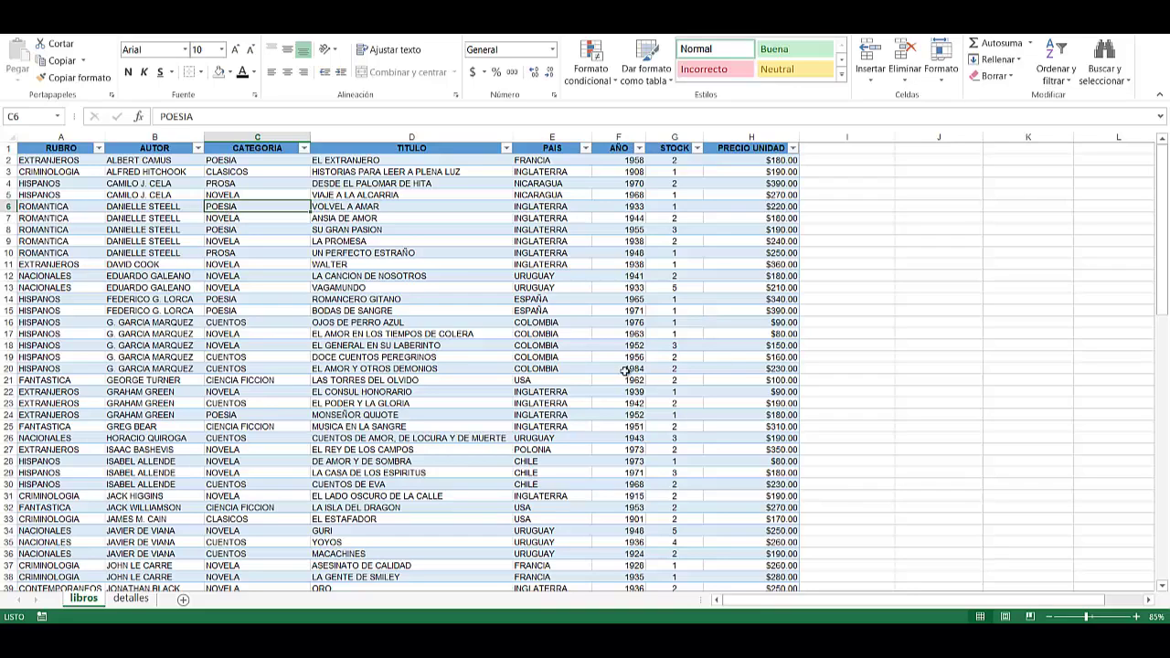
left_click(684, 22)
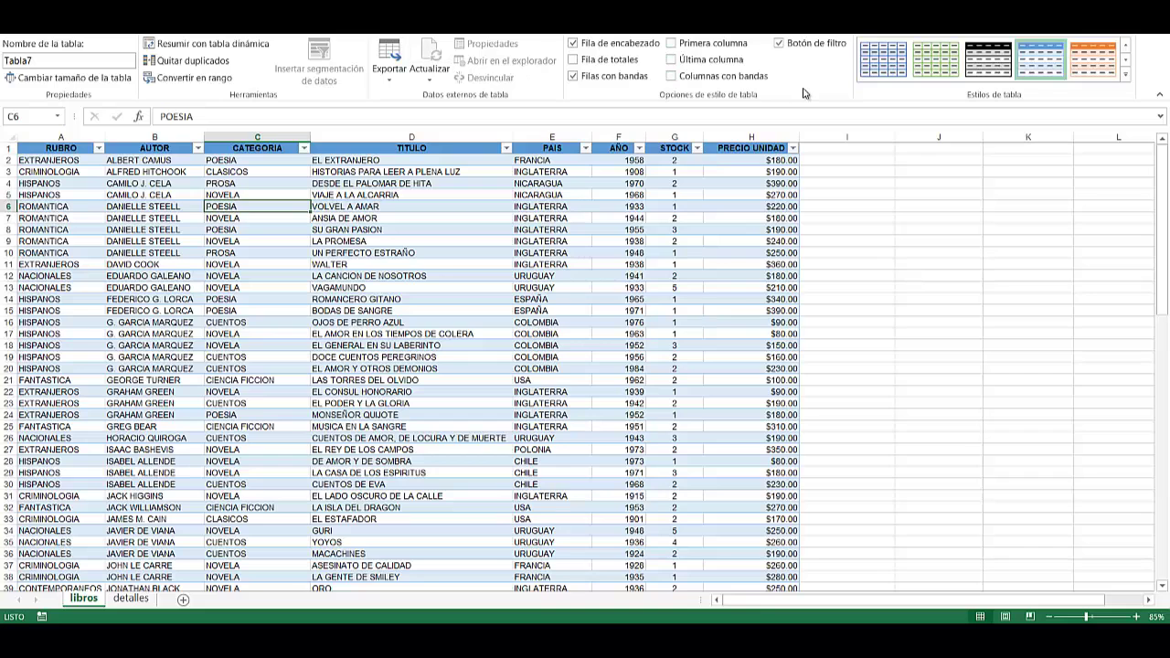
left_click(1130, 80)
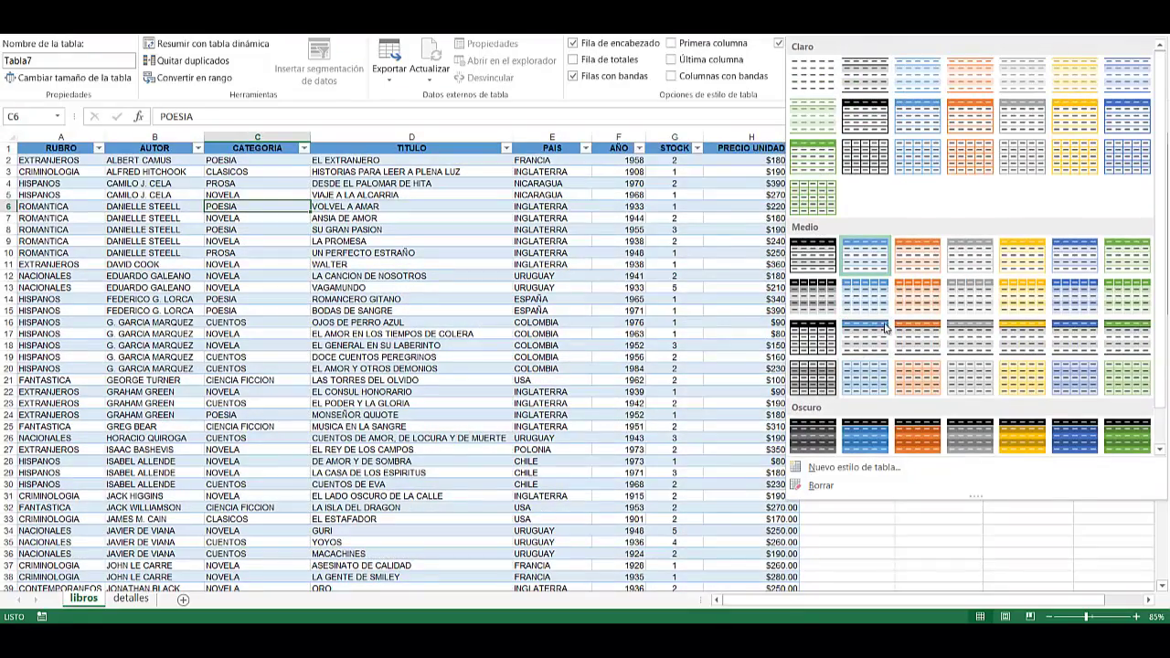
scroll(885, 327, "down", 1)
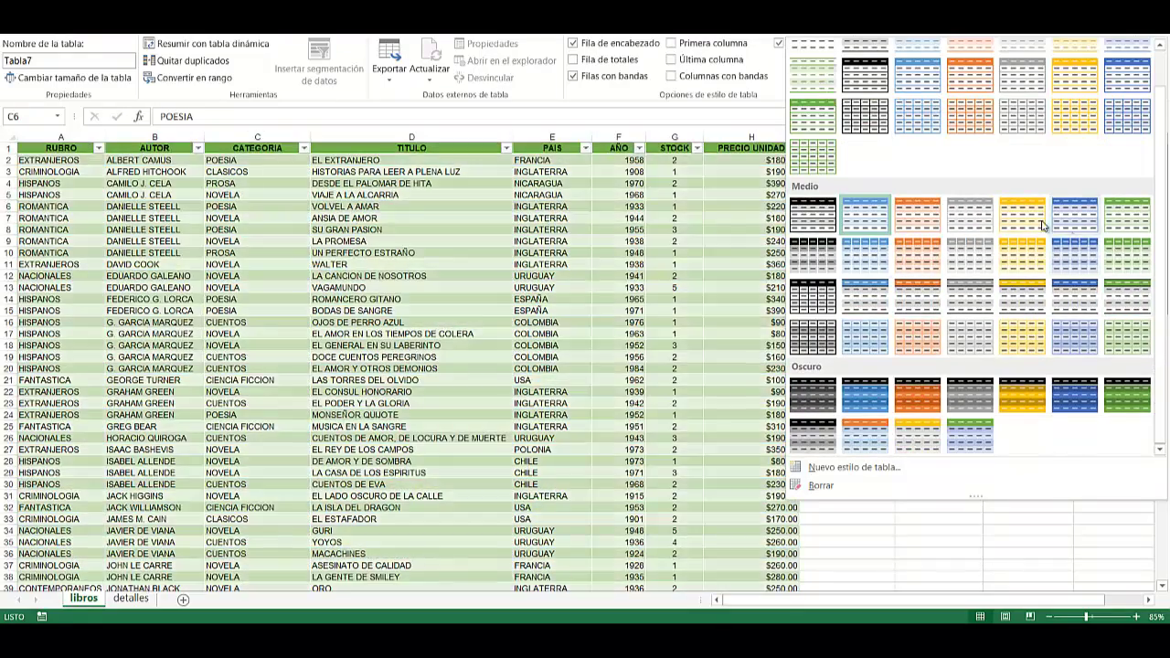
scroll(1015, 192, "up", 1)
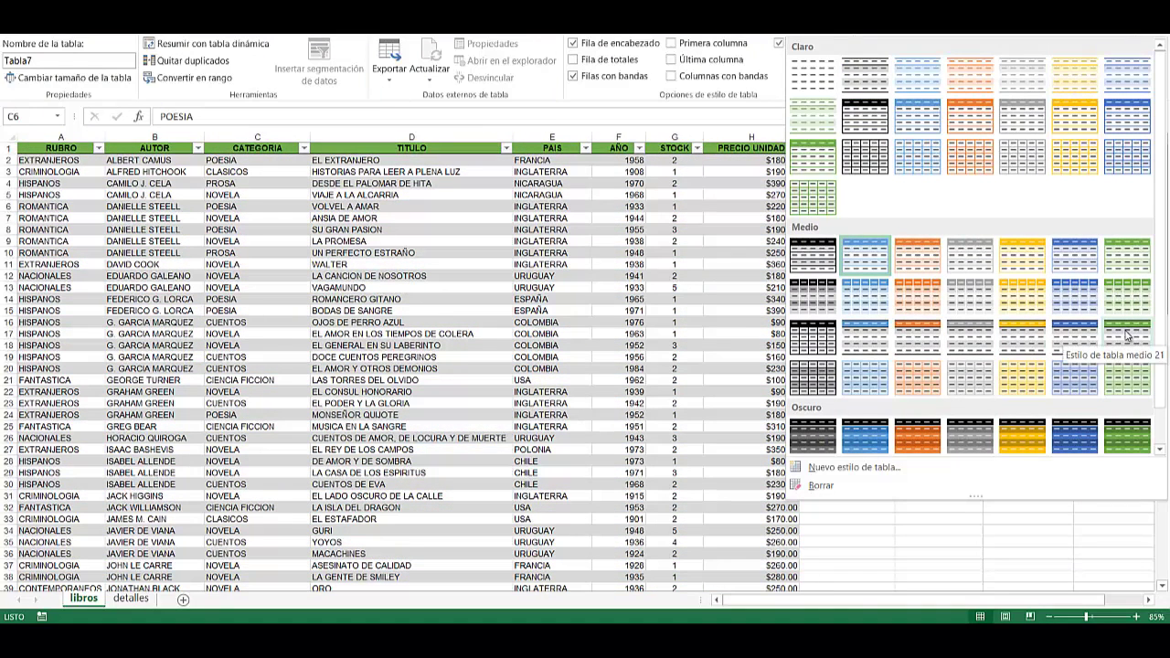
left_click(1123, 327)
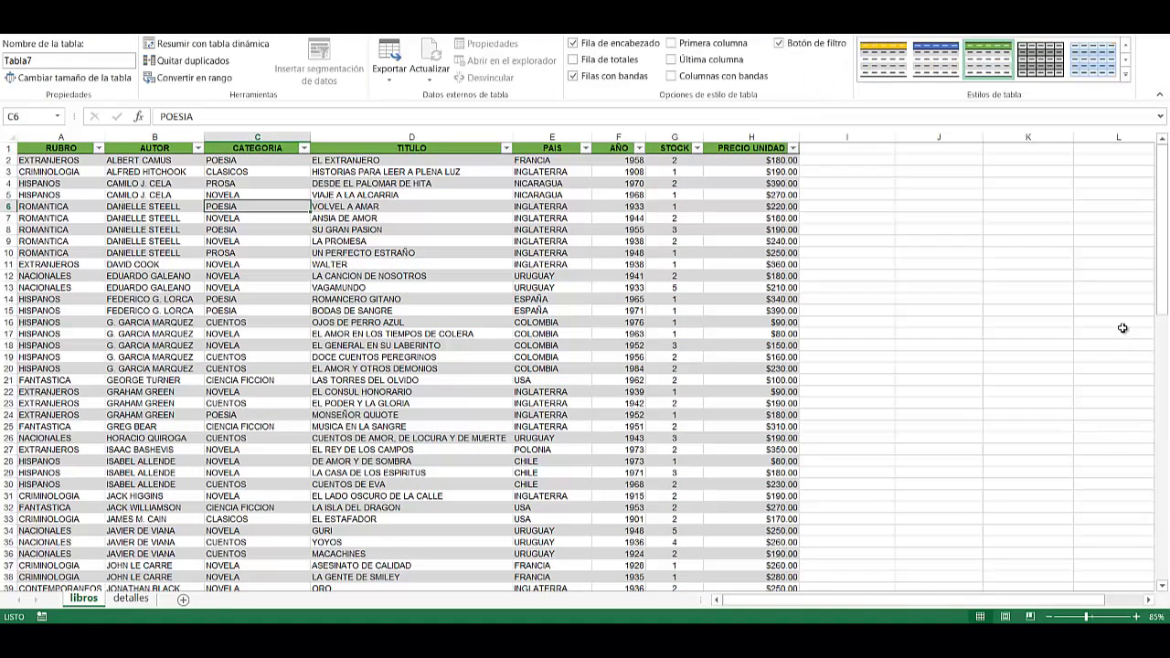
Examine the alternating row shading of the book table across its columns and further down its rows.
left_click(254, 323)
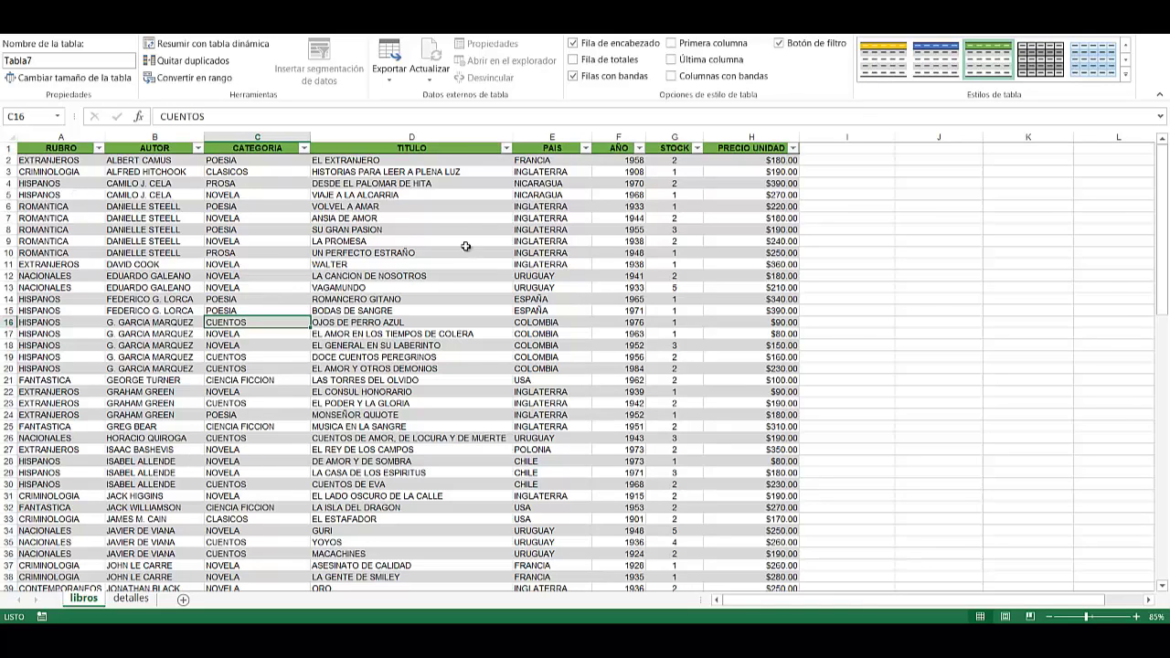
scroll(57, 256, "down", 3)
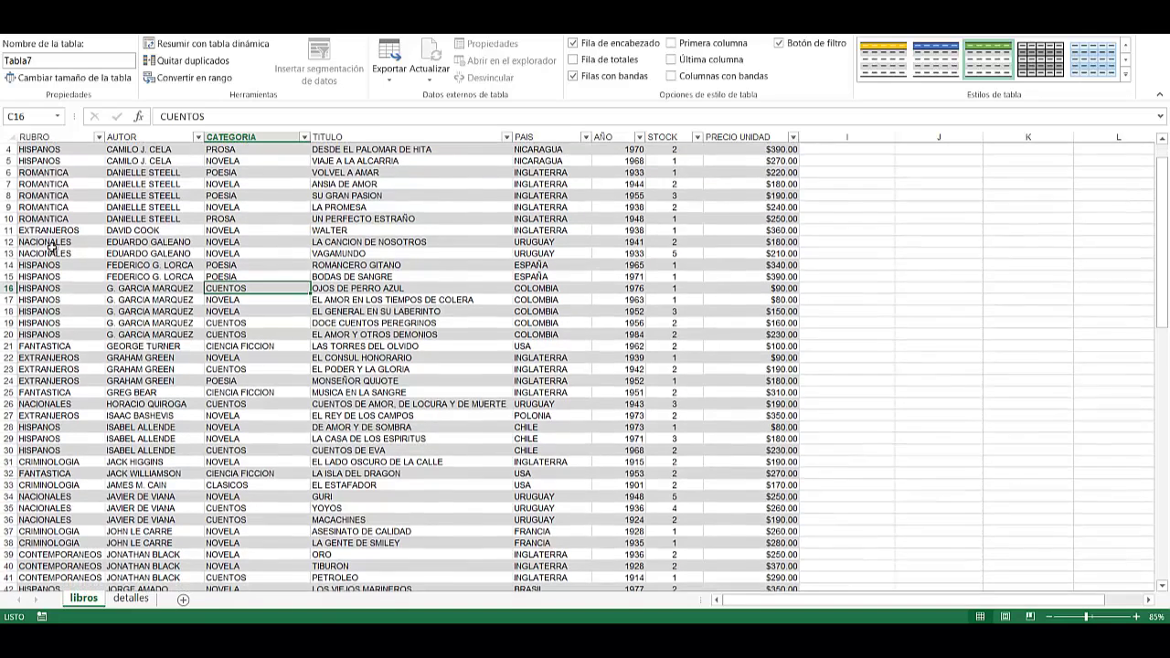
left_click(56, 310)
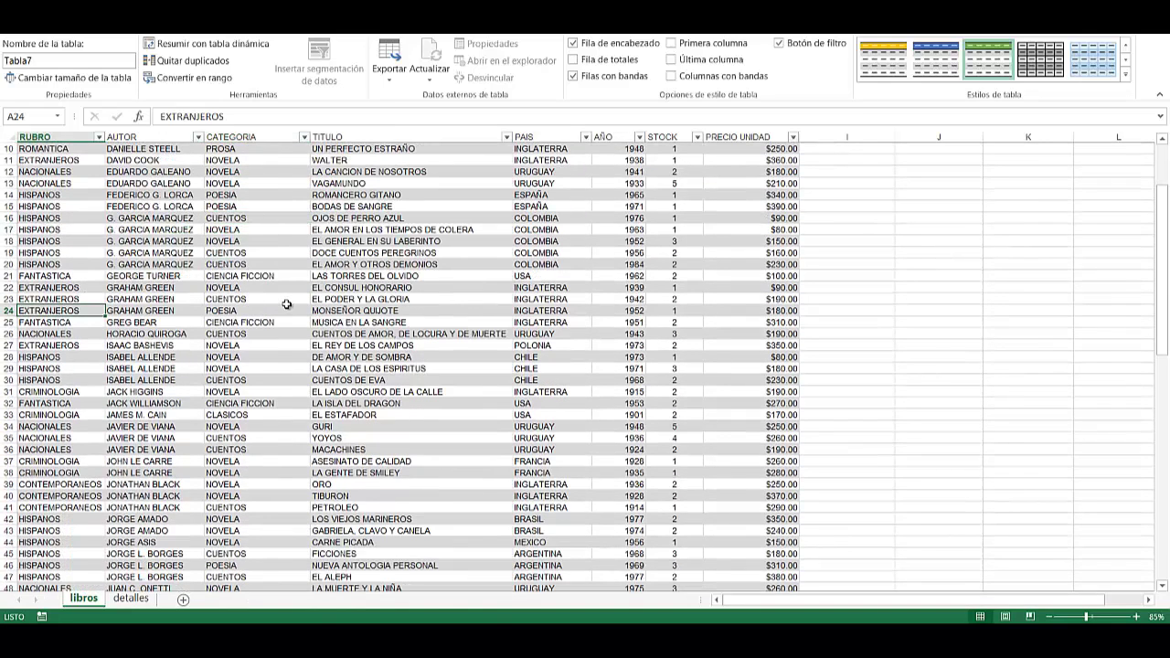
left_click_drag(288, 308, 754, 315)
left_click(755, 332)
left_click(692, 381)
left_click(726, 449)
scroll(525, 373, "up", 3)
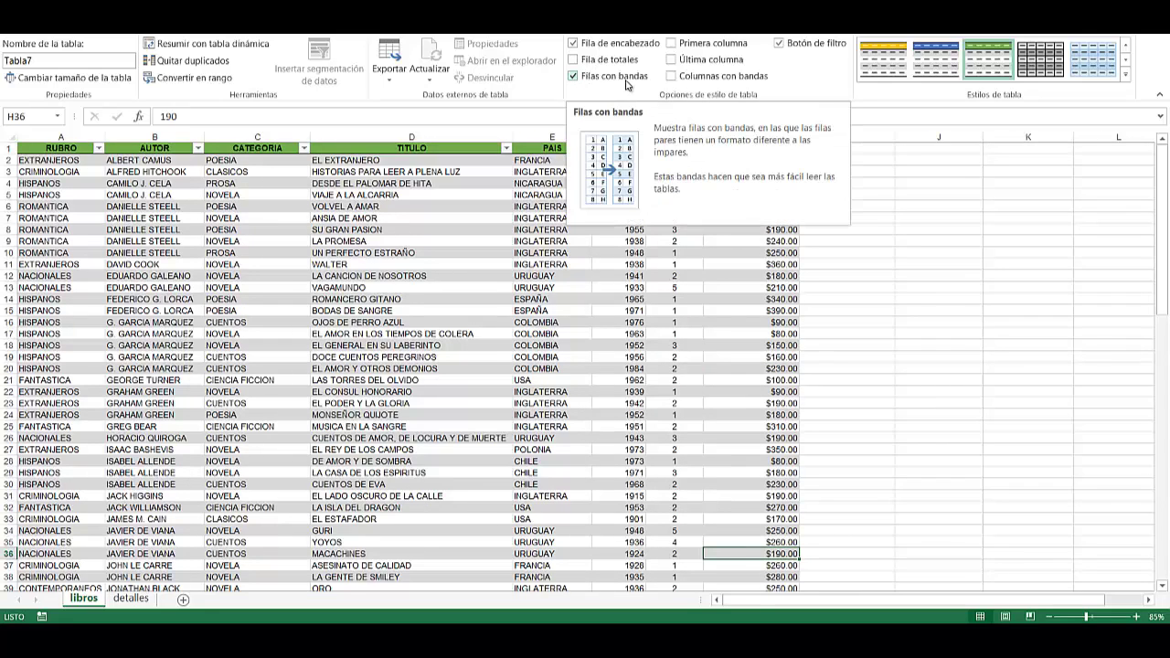
Turn off banded rows (Filas con bandas) for the book table and check how its rows read without shading.
left_click(574, 77)
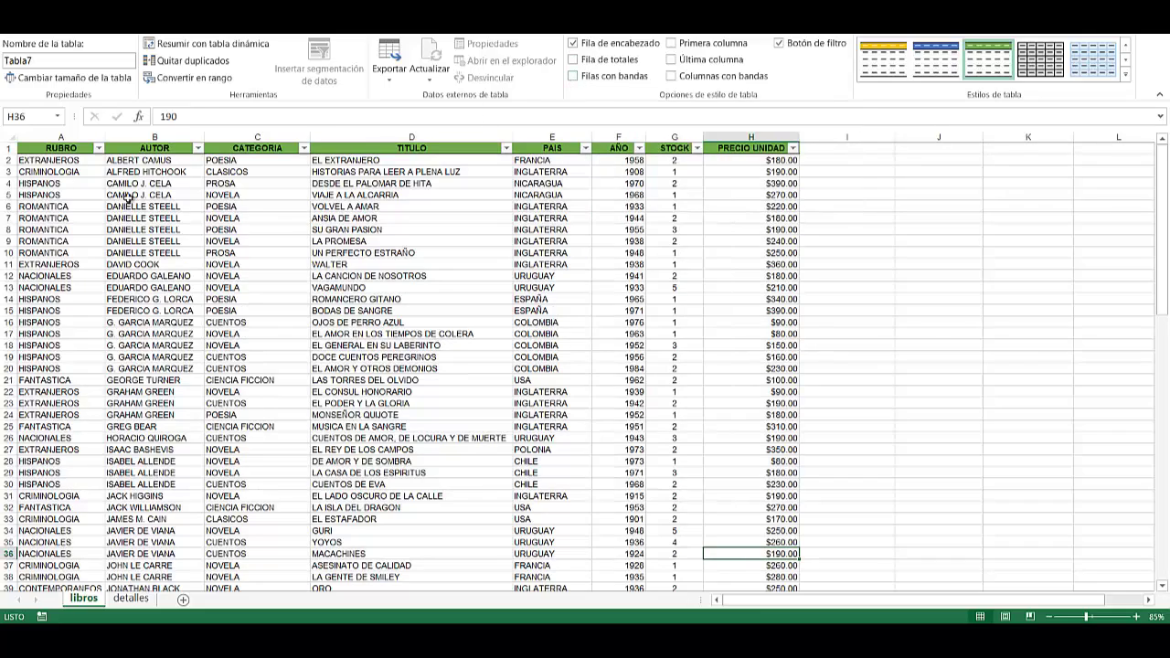
left_click_drag(91, 205, 112, 393)
scroll(114, 402, "down", 6)
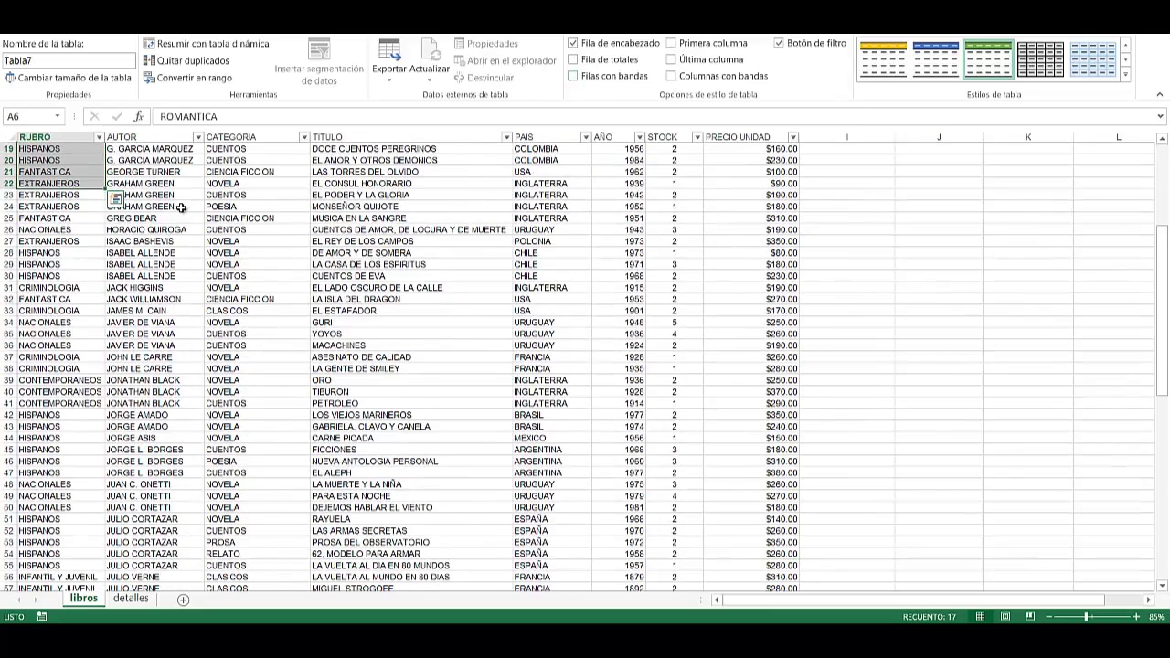
scroll(114, 402, "up", 6)
left_click_drag(58, 171, 764, 207)
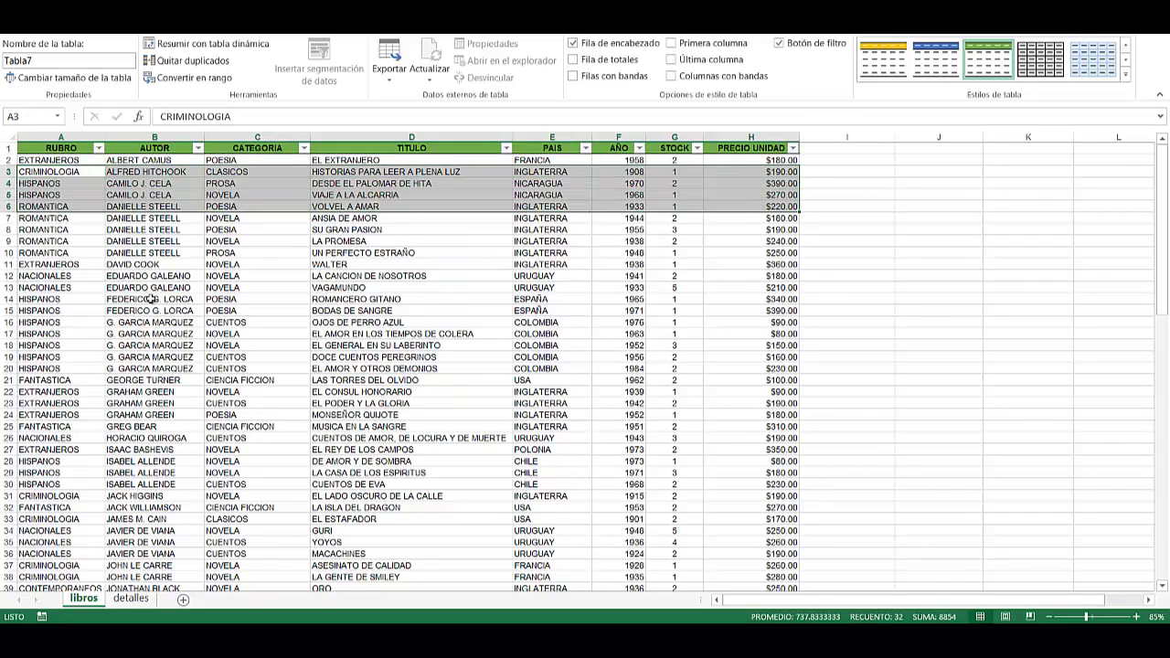
left_click(33, 322)
left_click(638, 275)
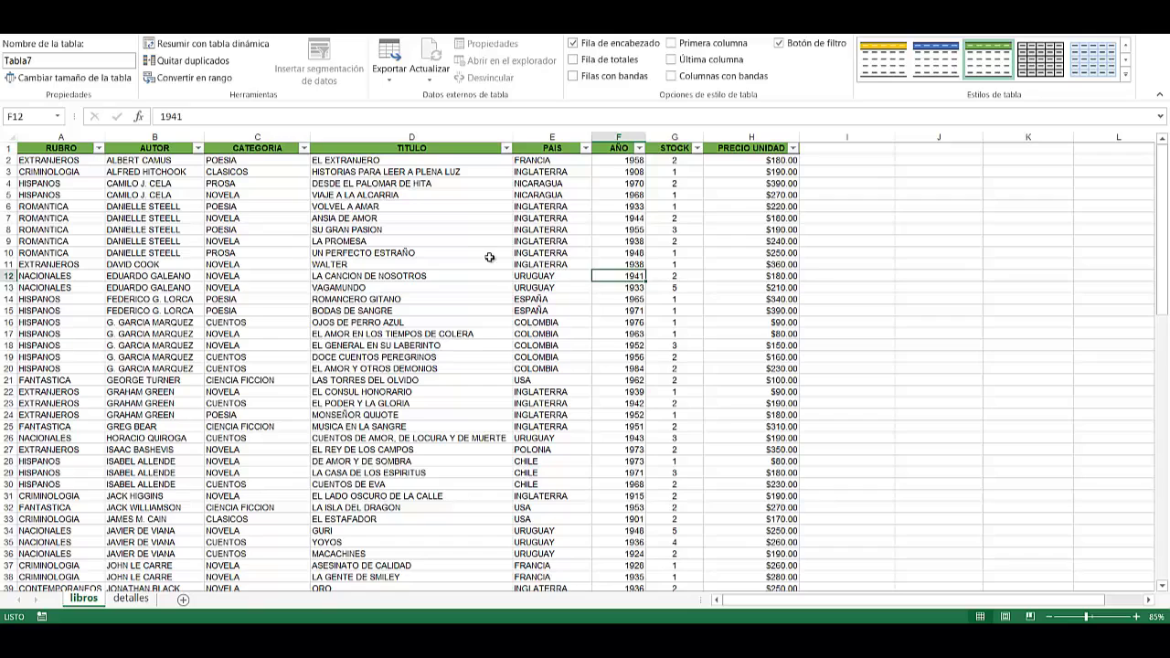
Filter the book table's PAIS column with a text filter for values equal to COLOMBIA.
left_click(564, 149)
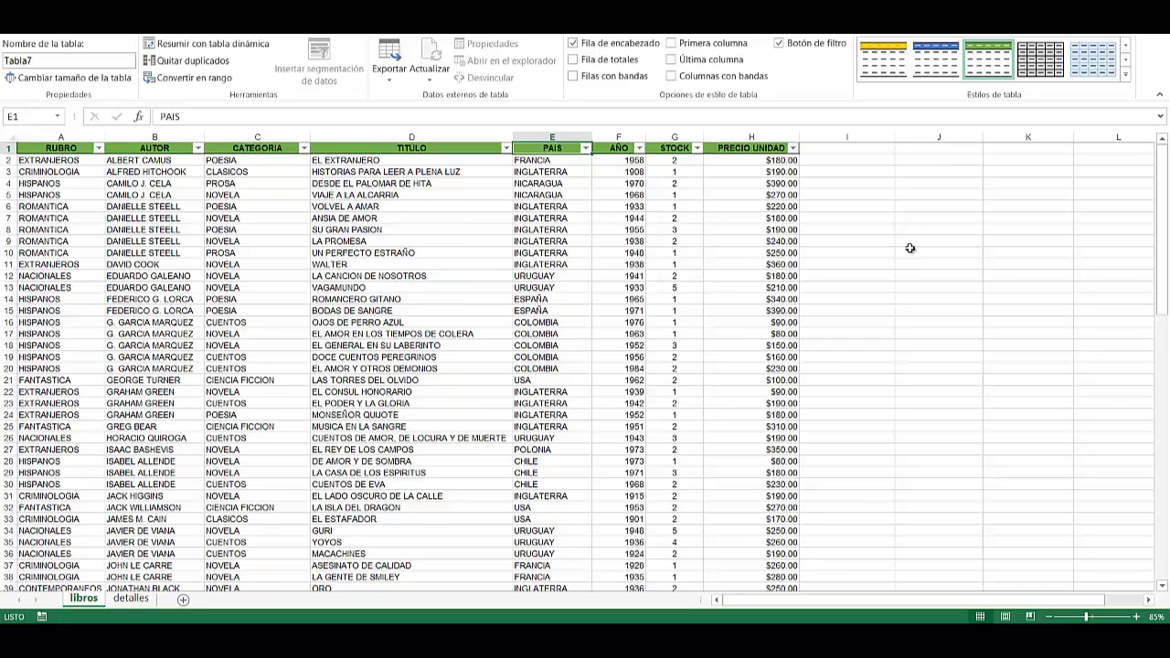
left_click(585, 148)
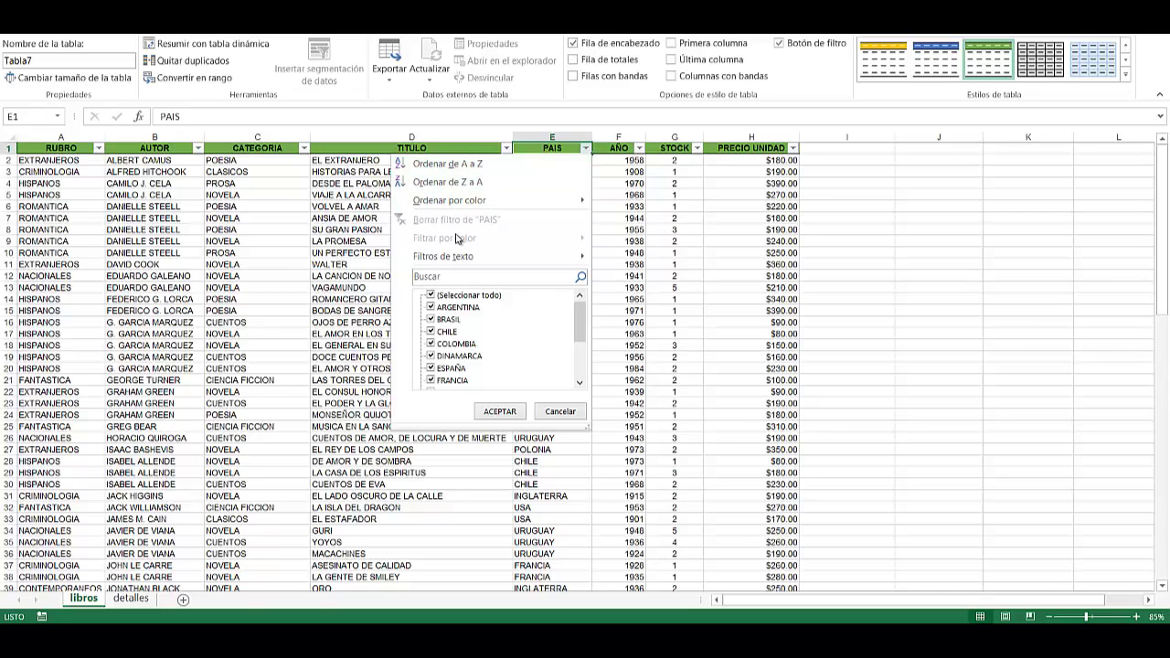
mouse_move(443, 258)
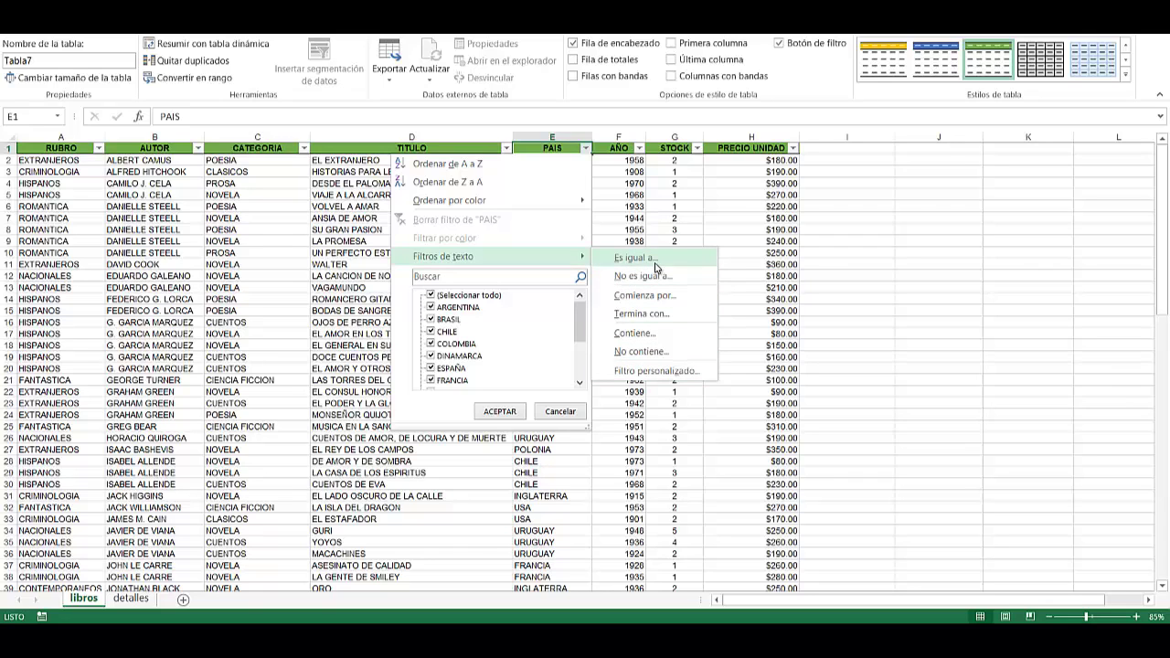
left_click(654, 262)
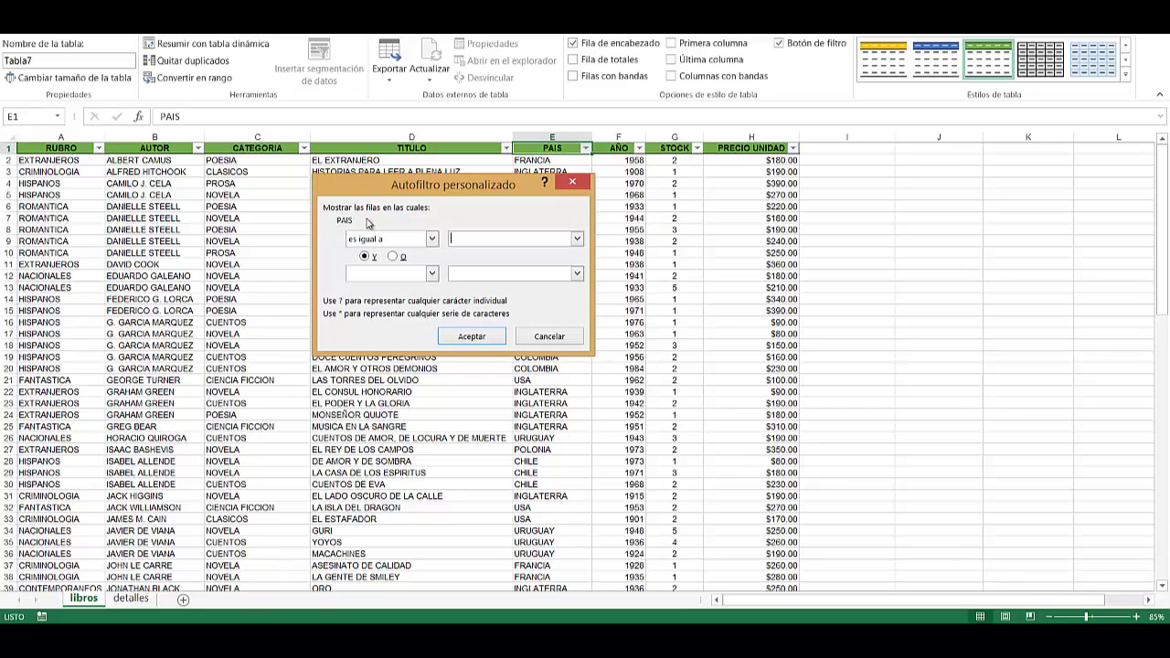
left_click(433, 238)
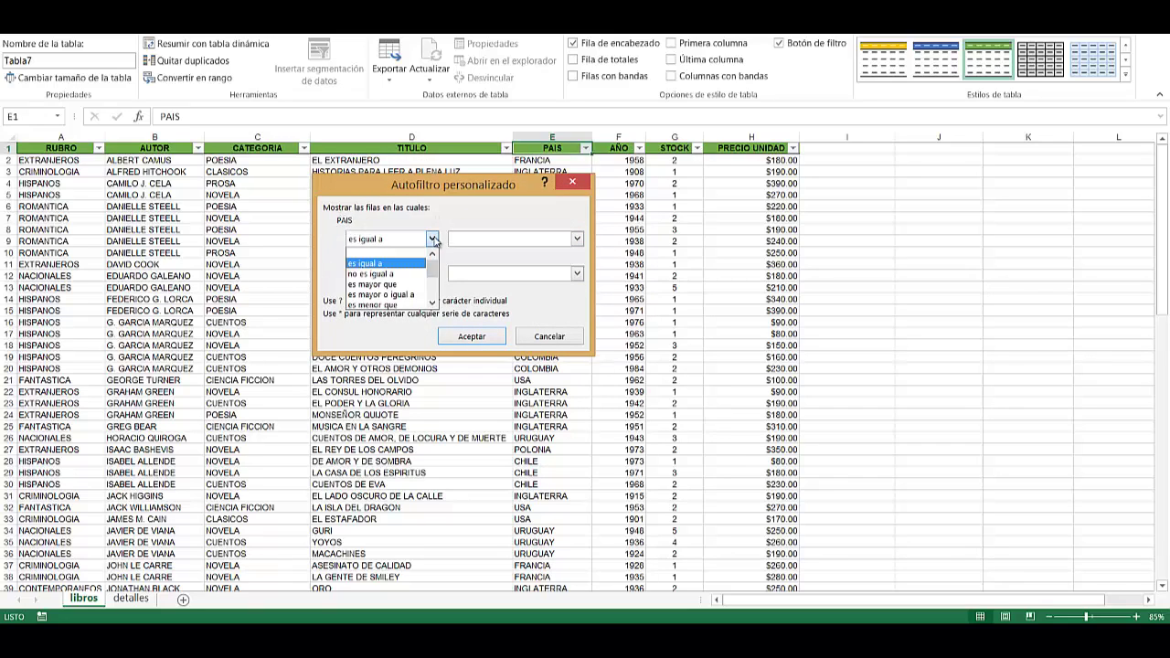
mouse_move(431, 267)
left_mouse_down()
mouse_move(430, 309)
mouse_move(430, 252)
left_mouse_up()
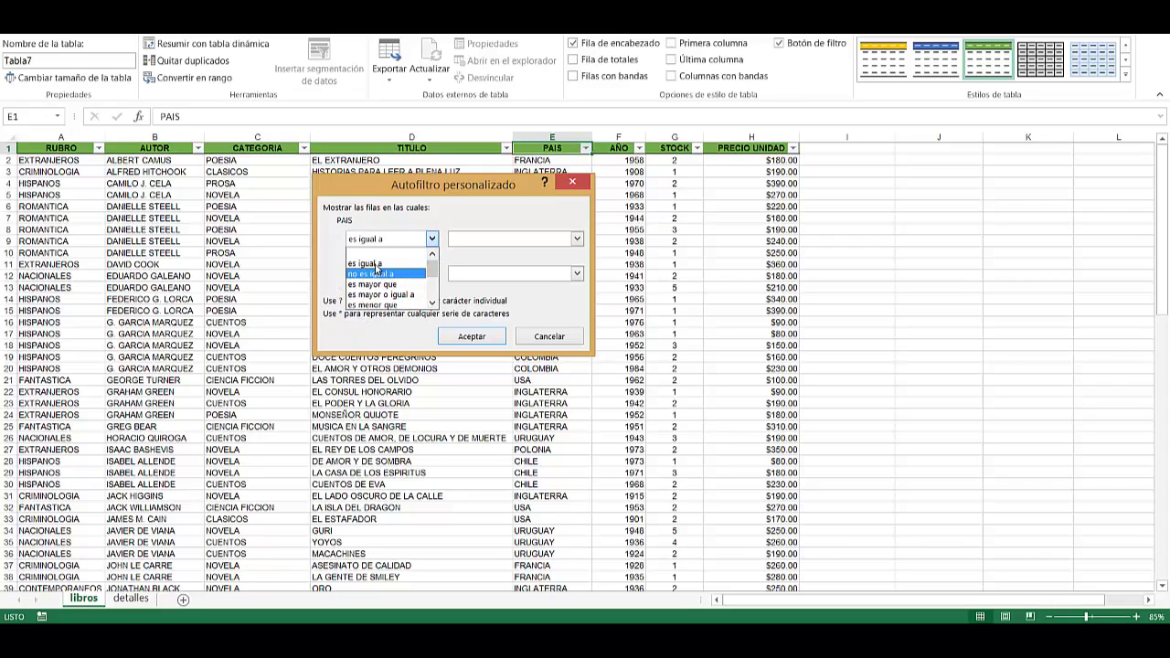
left_click(367, 263)
left_click(476, 240)
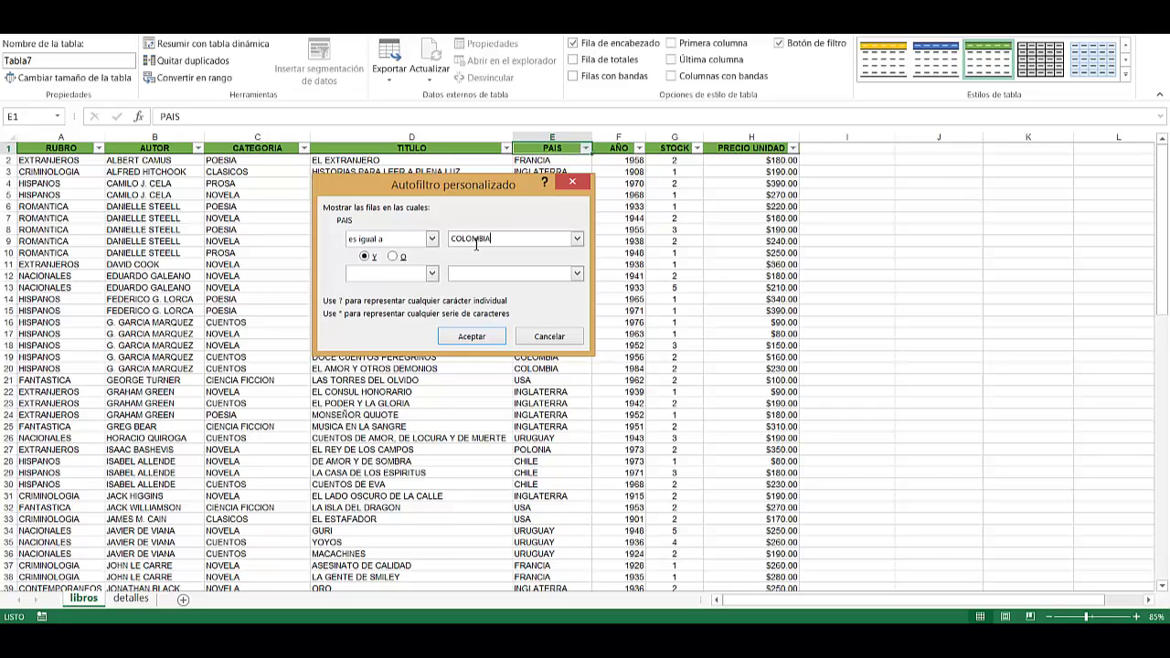
type("COLOMBIA")
left_click(471, 336)
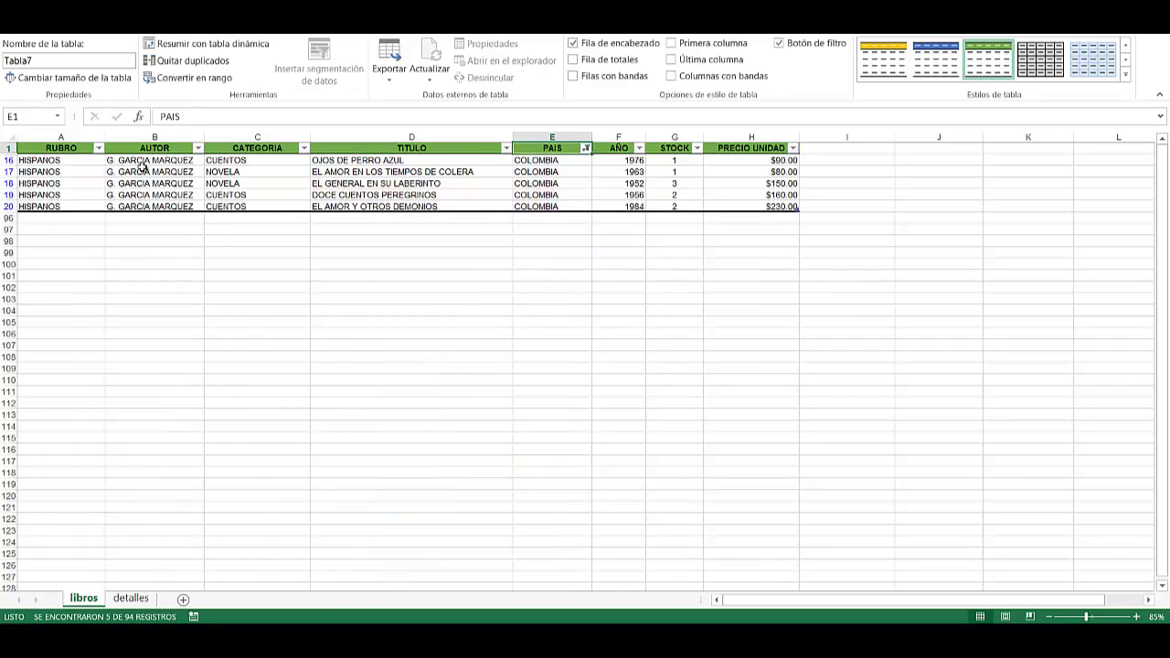
Review the filtered books' authors and countries, and clear the filter on the PAIS column.
left_click(58, 162)
left_click_drag(59, 163, 750, 202)
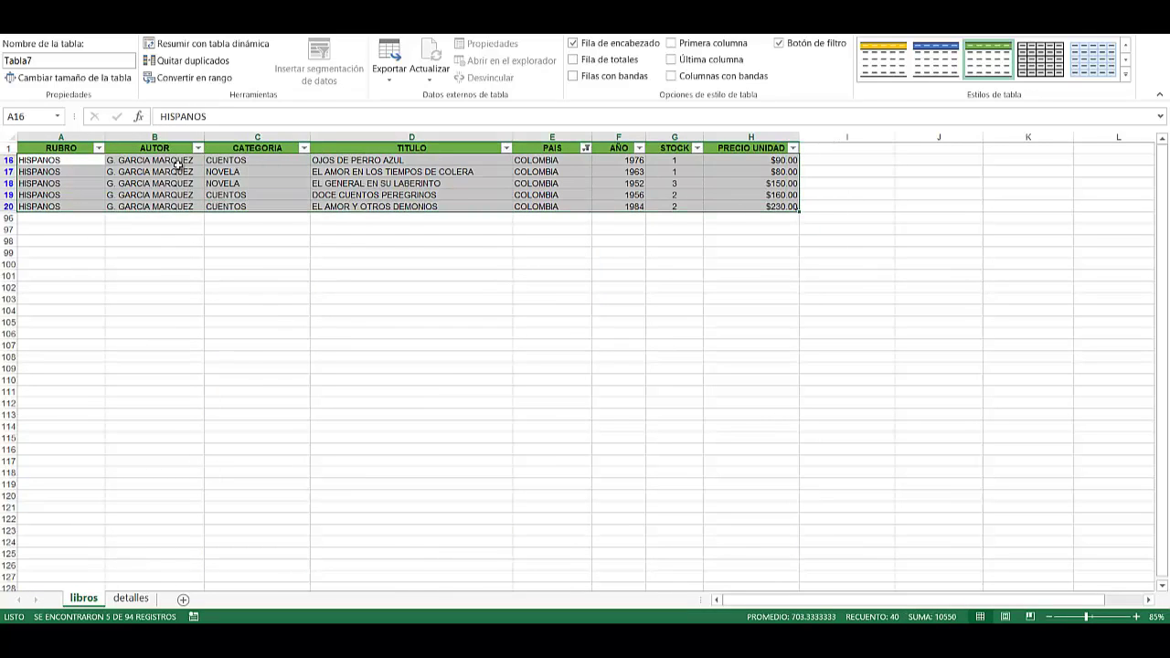
left_click_drag(183, 162, 185, 205)
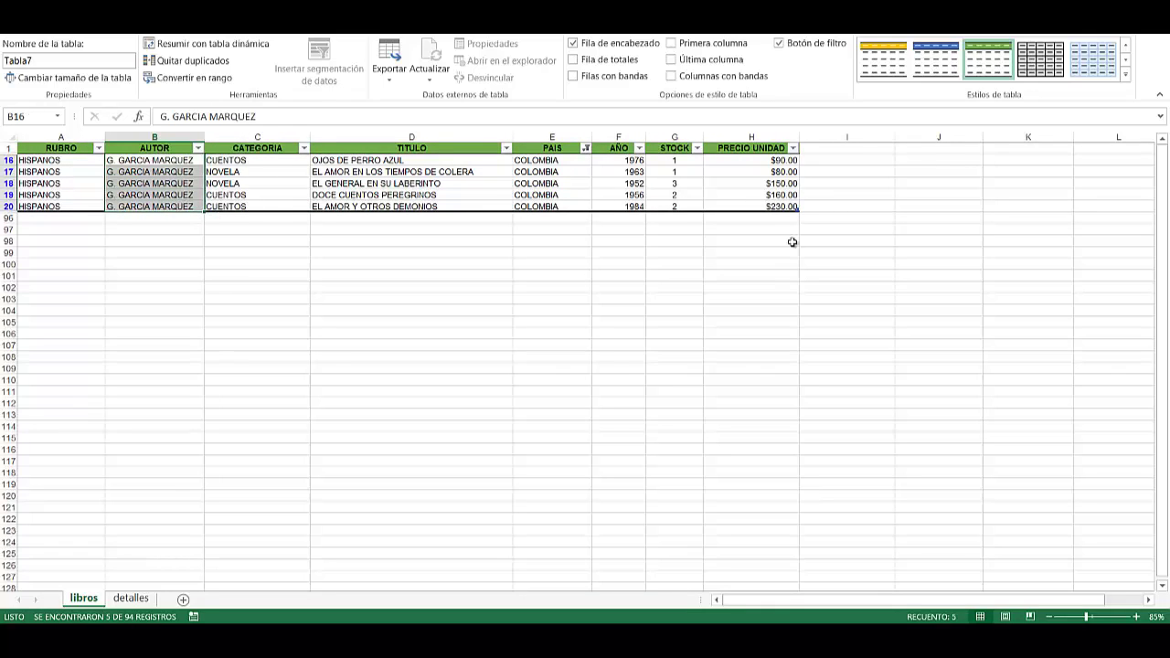
left_click(567, 162)
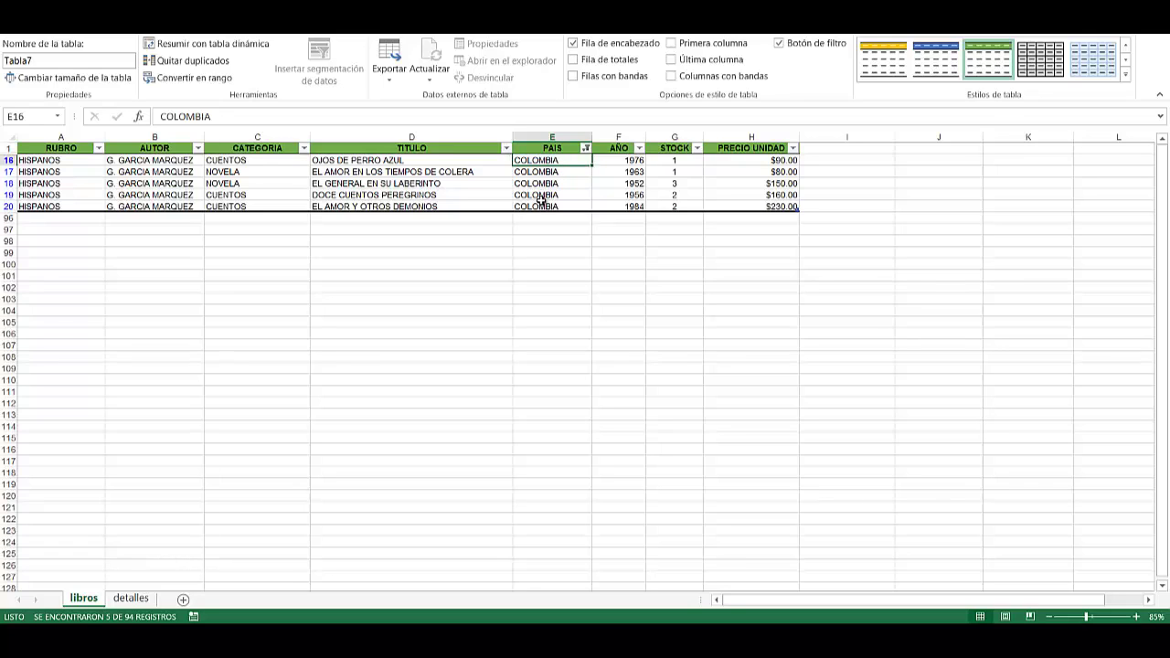
left_click(545, 149)
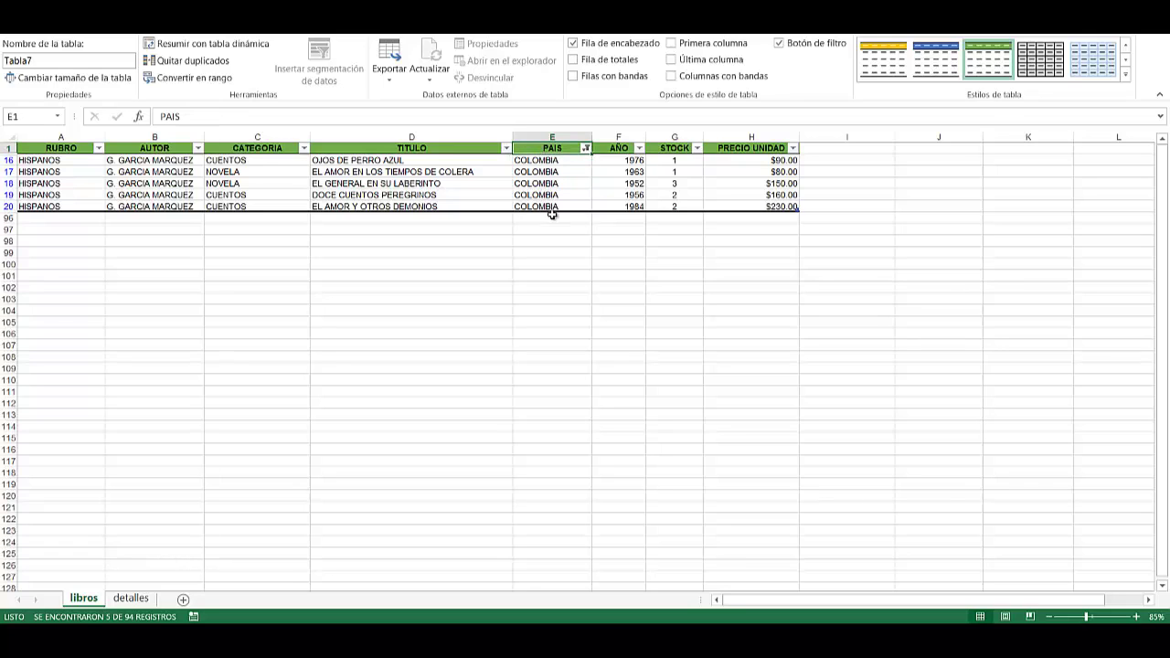
left_click(587, 148)
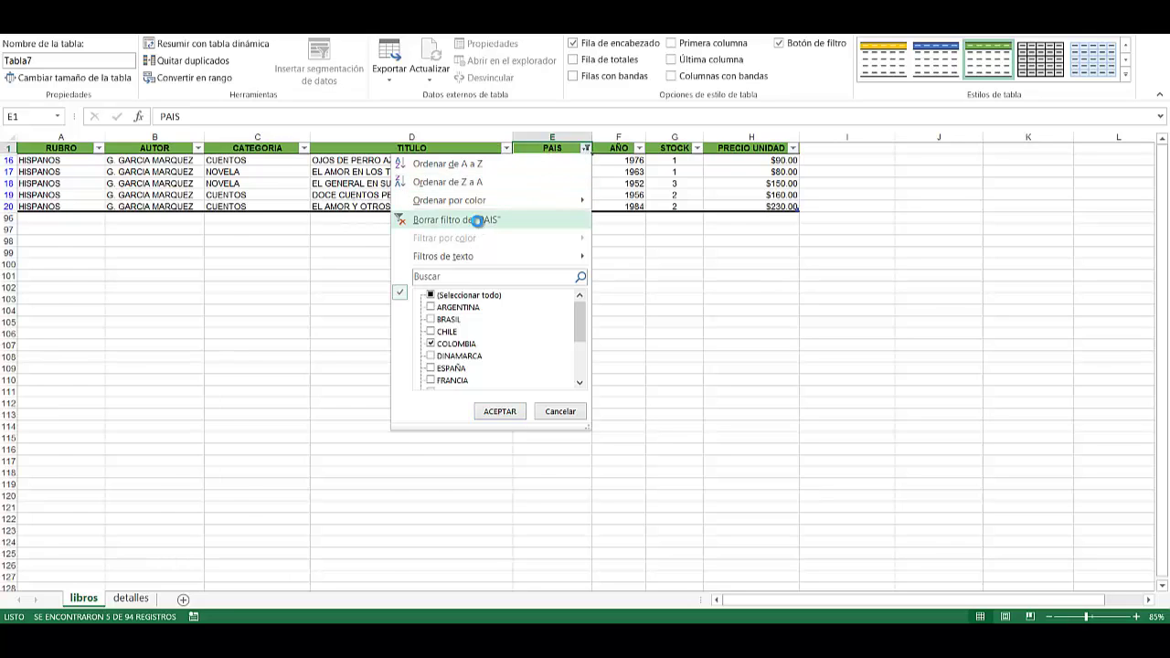
left_click(477, 221)
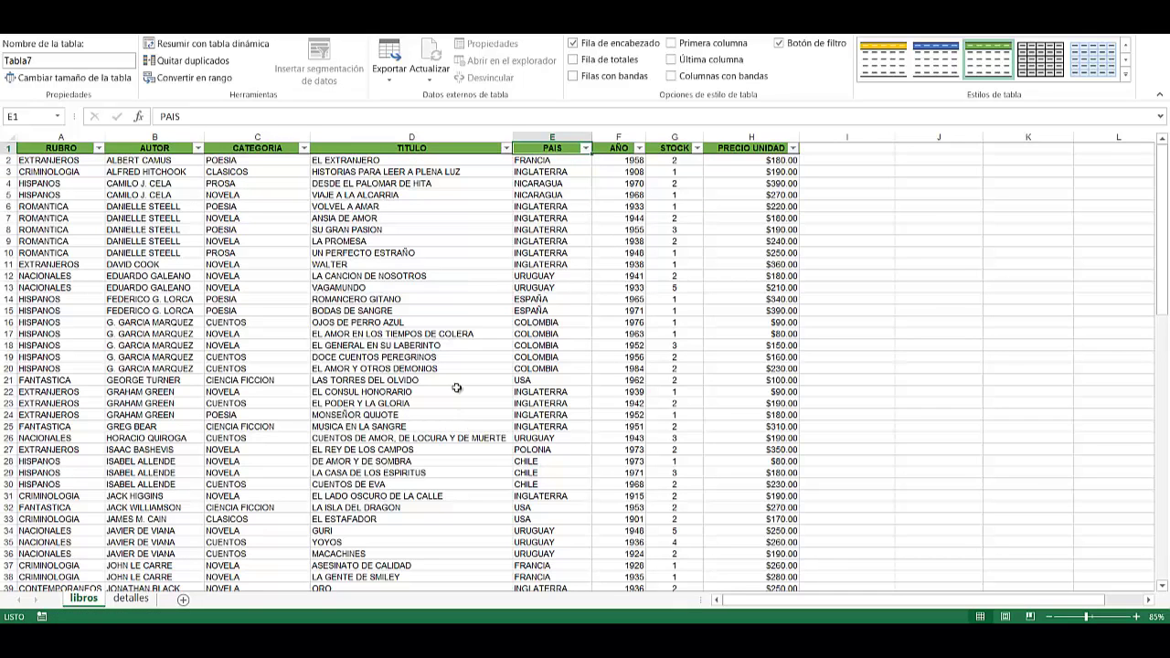
Filter the book table's CATEGORIA column with a text filter for values equal to POESIA.
left_click(433, 204)
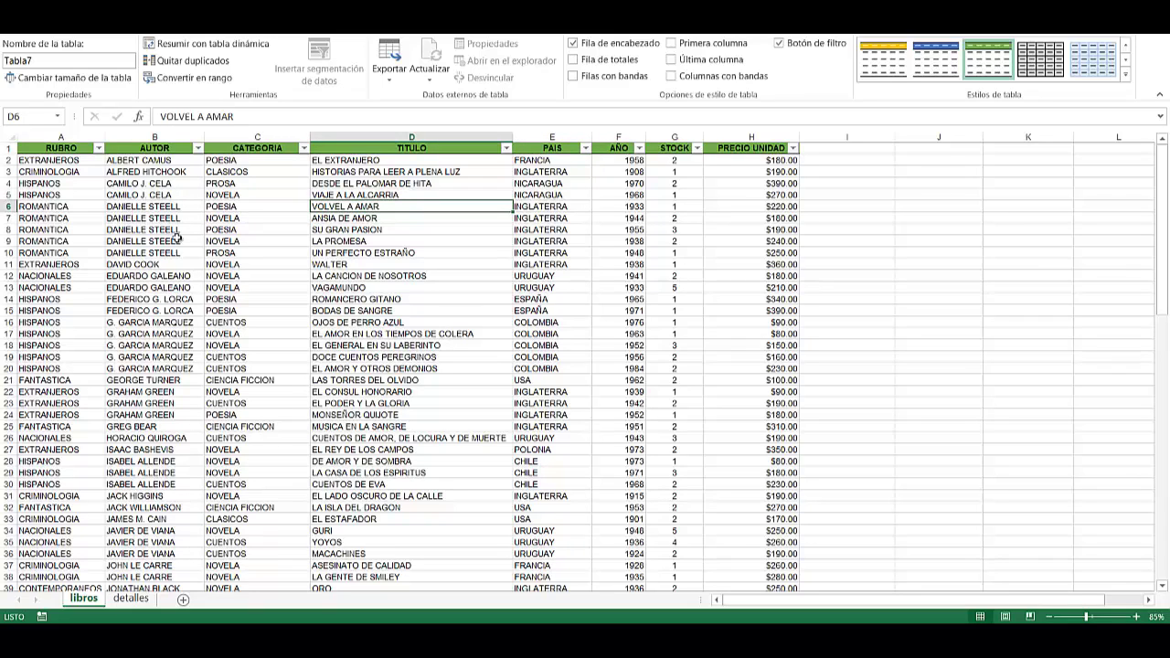
left_click(247, 182)
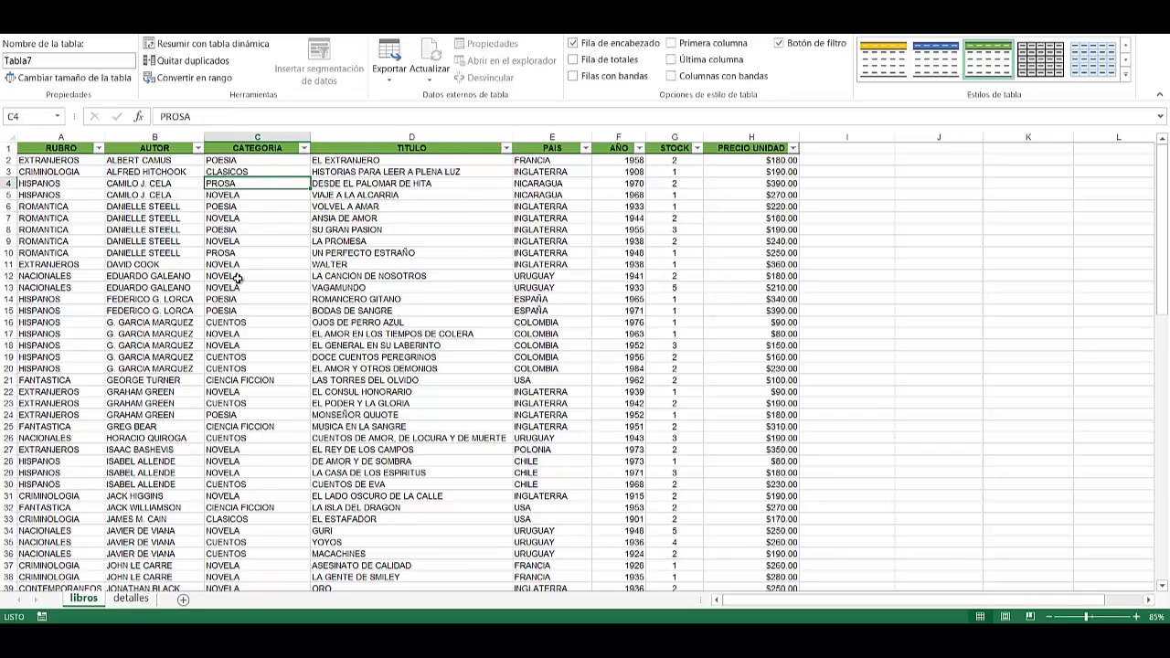
left_click_drag(243, 264, 247, 289)
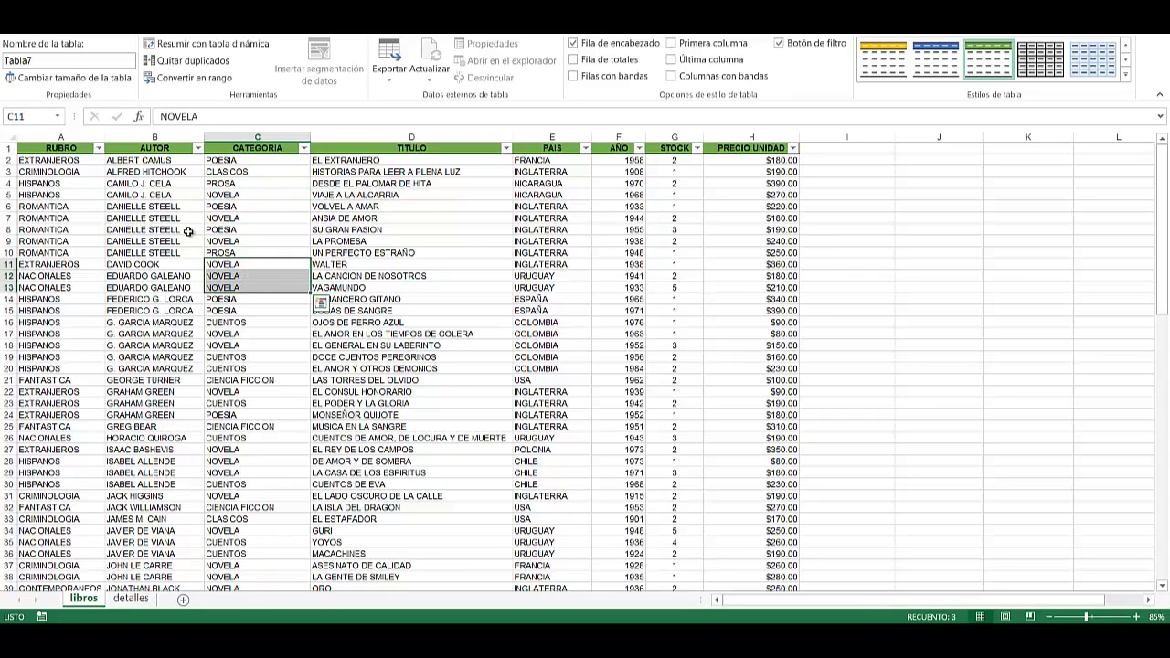
left_click(303, 149)
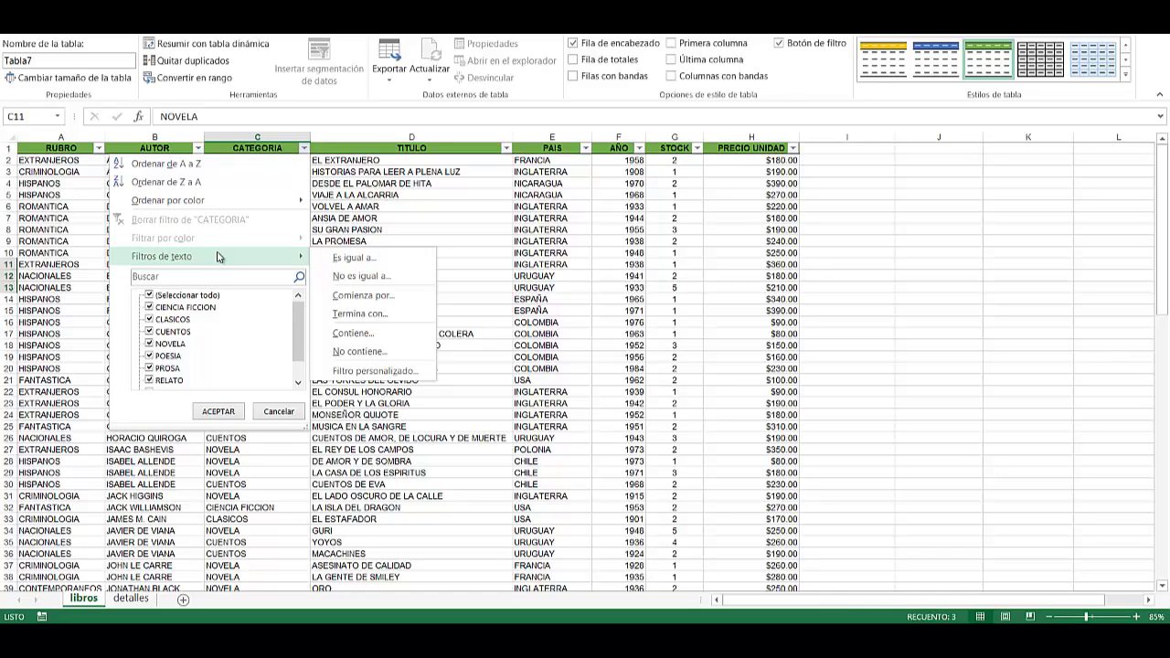
left_click(357, 261)
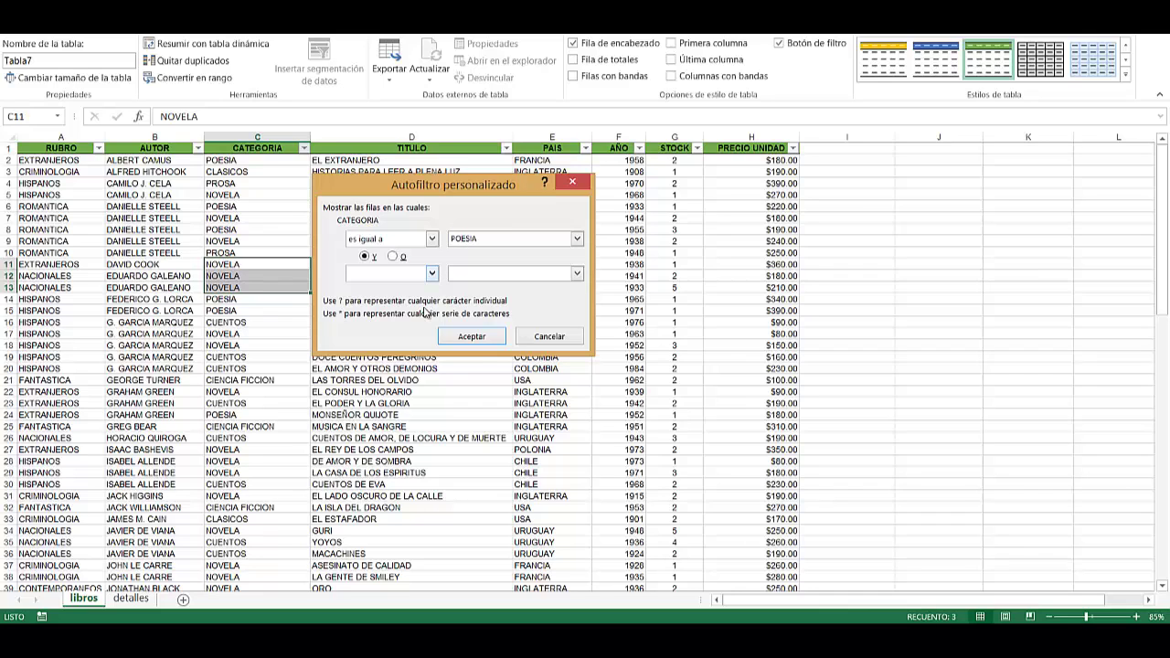
left_click(470, 336)
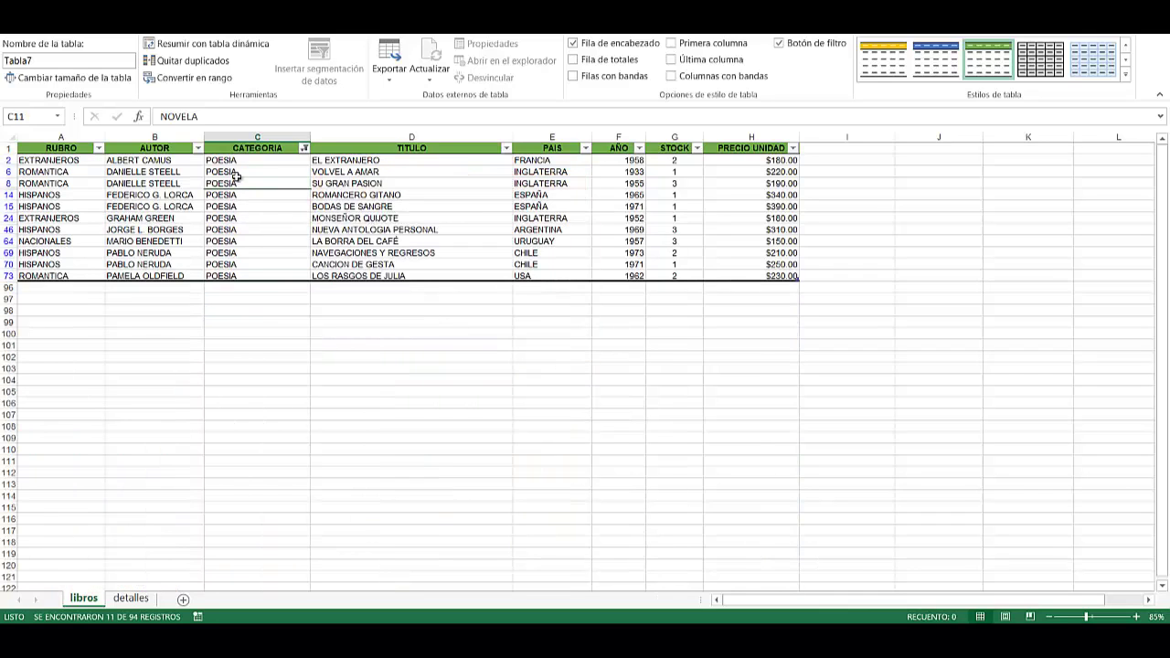
Check the category and author of the filtered poetry books, and clear the filter on the CATEGORIA column.
left_click_drag(238, 173, 240, 253)
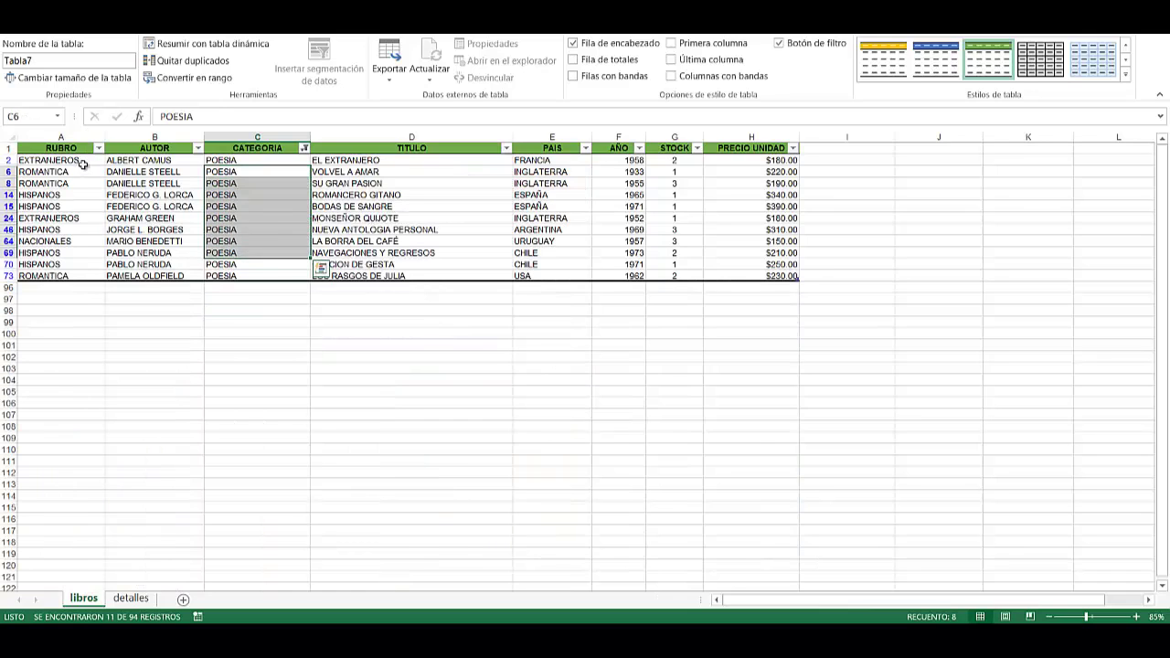
left_click_drag(82, 162, 224, 252)
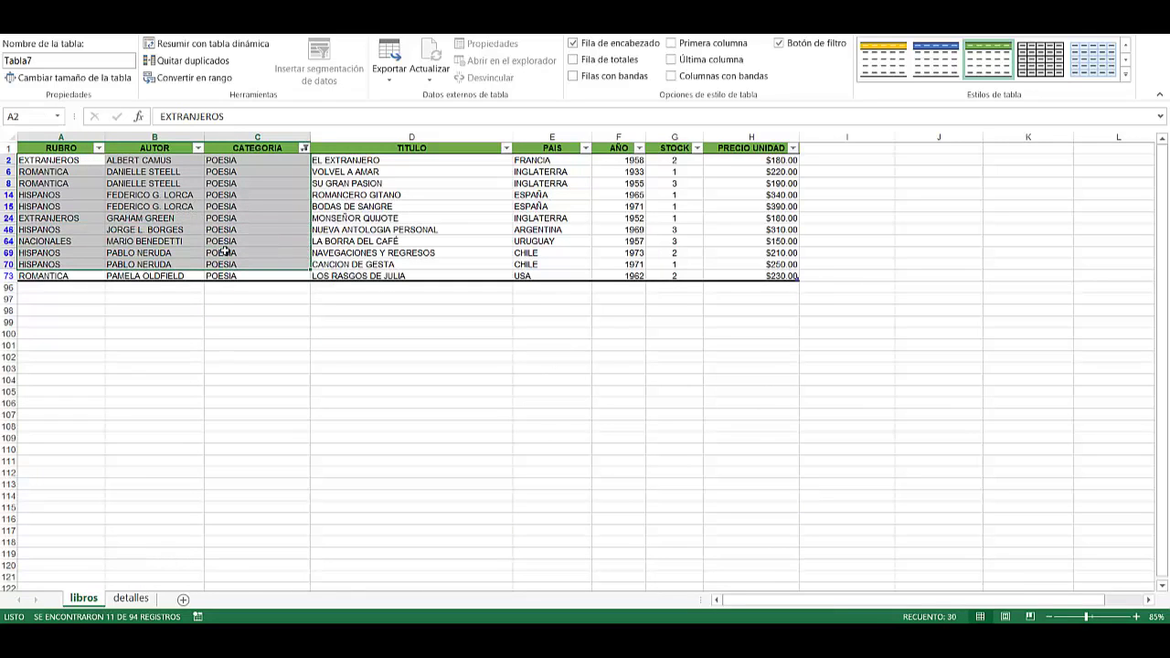
left_click(283, 158)
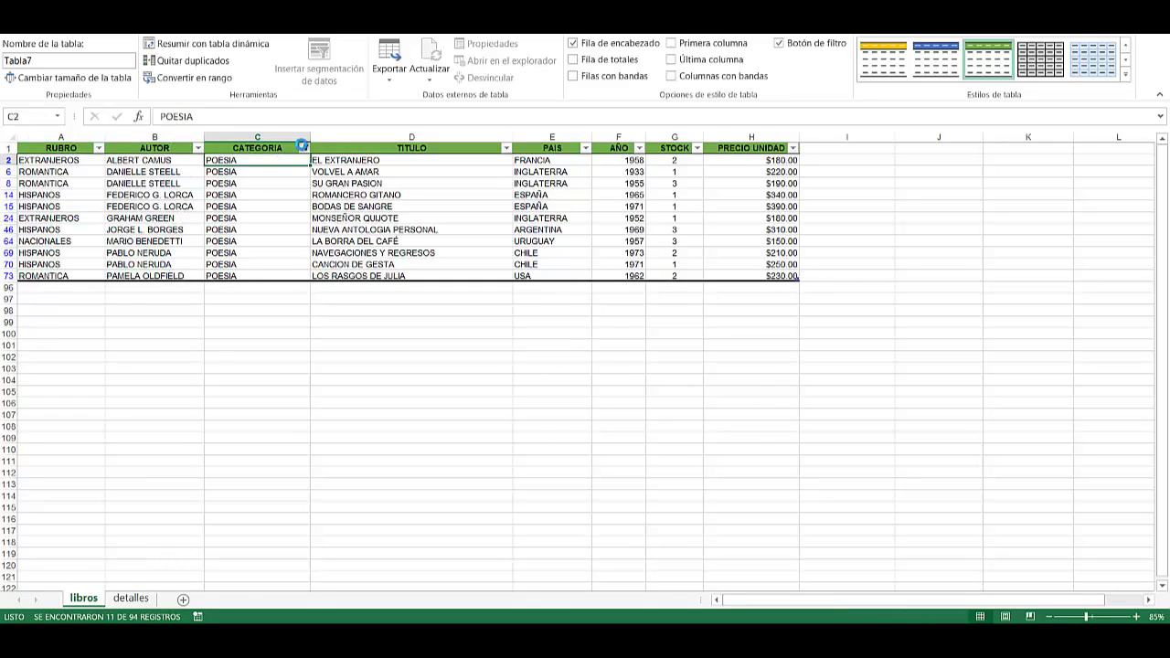
left_click(303, 147)
left_click(173, 216)
left_click(241, 264)
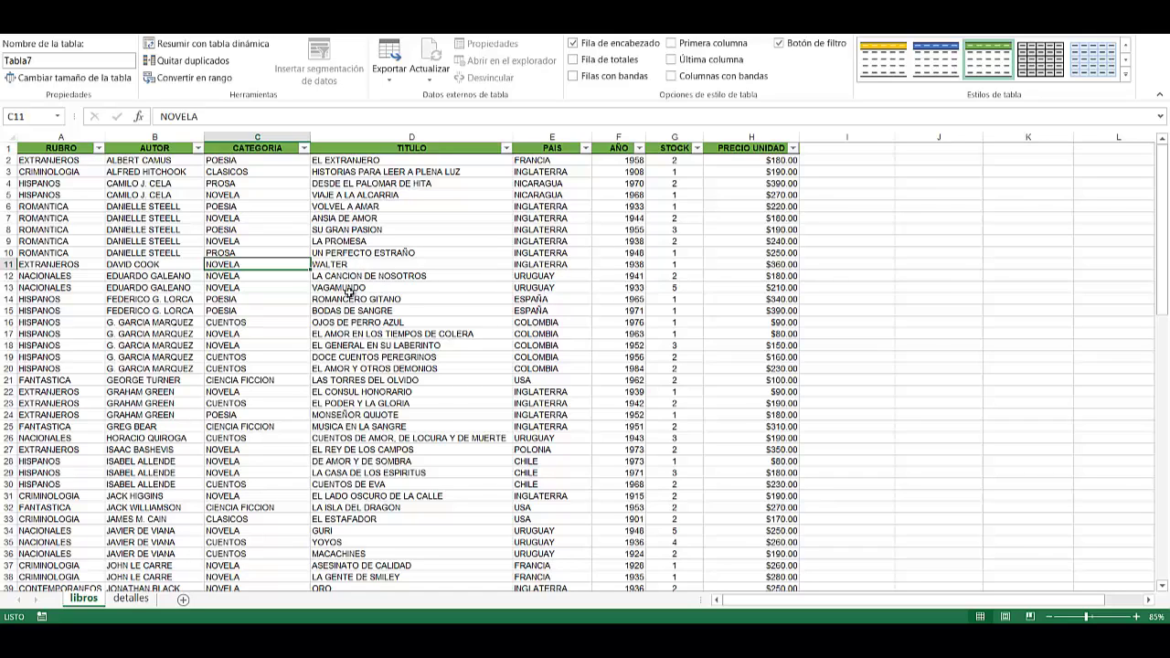
Extend the book table with a new column headed IMPORTE in cell I1, beside PRECIO UNIDAD.
left_click(854, 153)
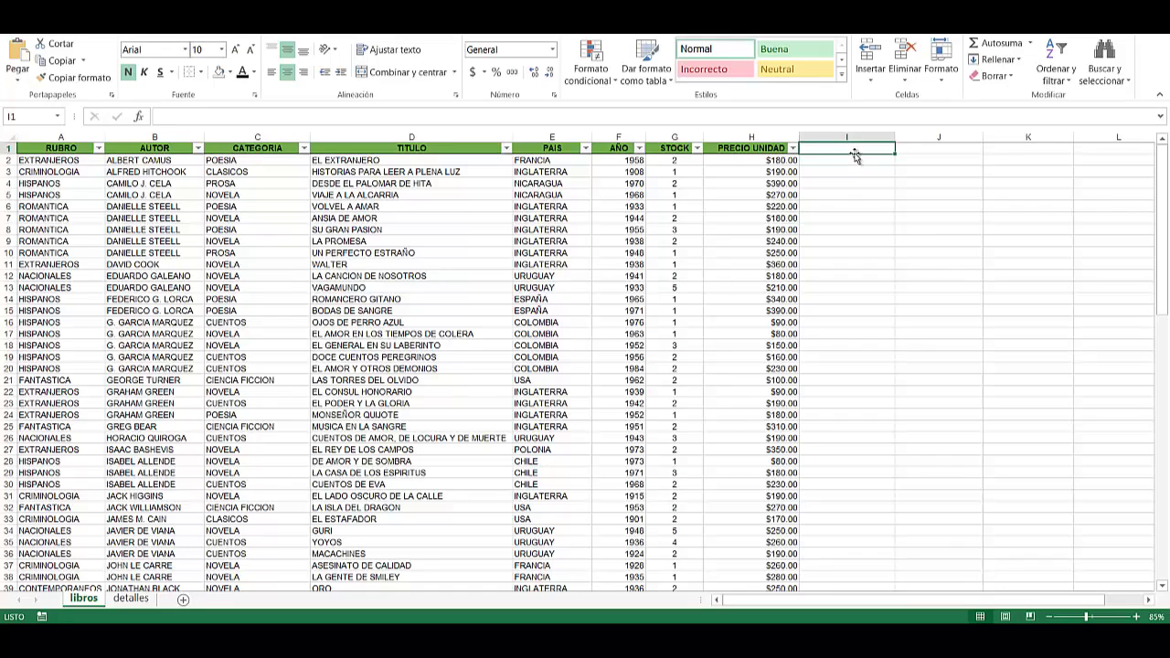
type("IMPORTE")
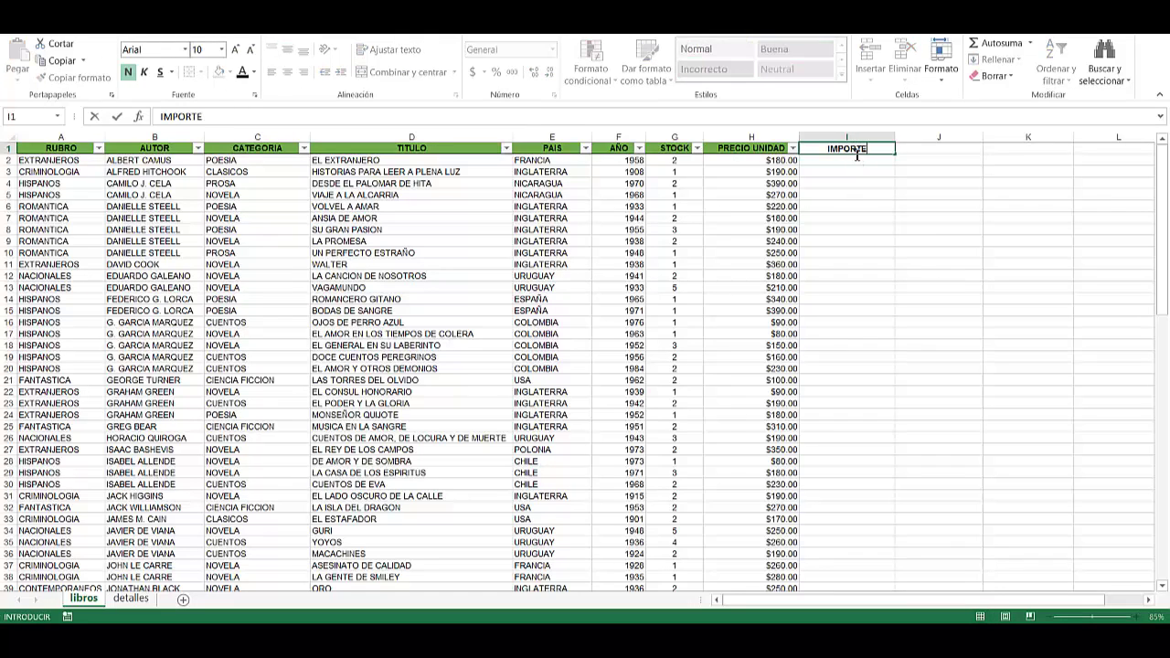
key("Return")
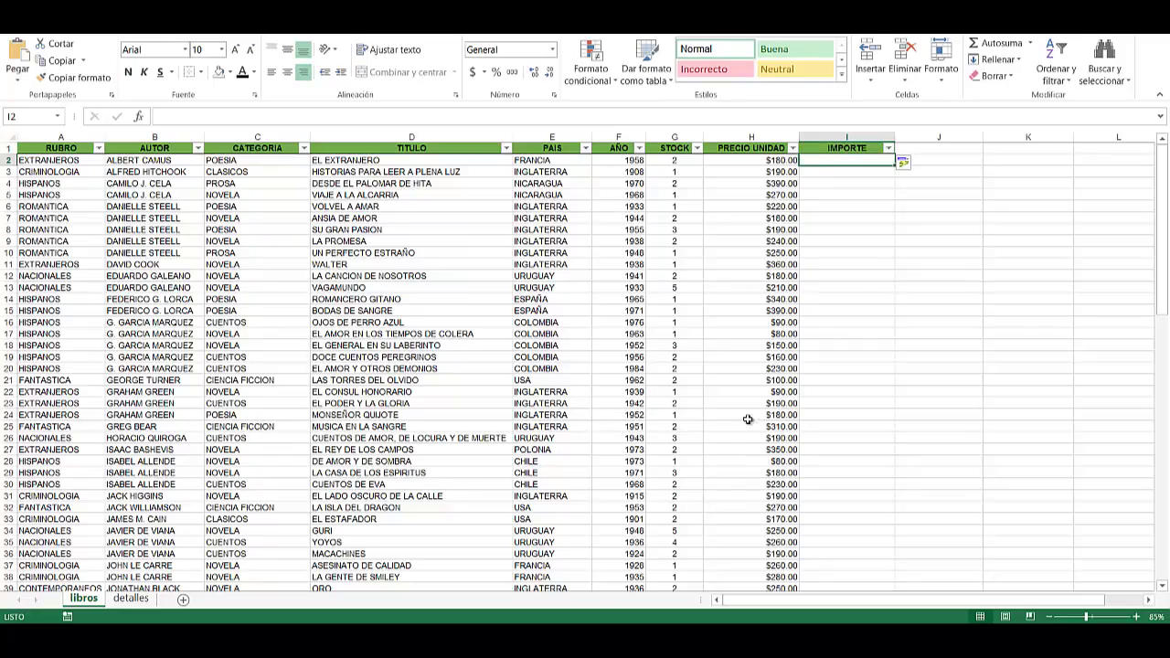
Examine how the IMPORTE column continues down the book table's rows alongside the PRECIO UNIDAD values.
scroll(841, 288, "down", 3)
scroll(832, 283, "up", 3)
left_click(784, 264)
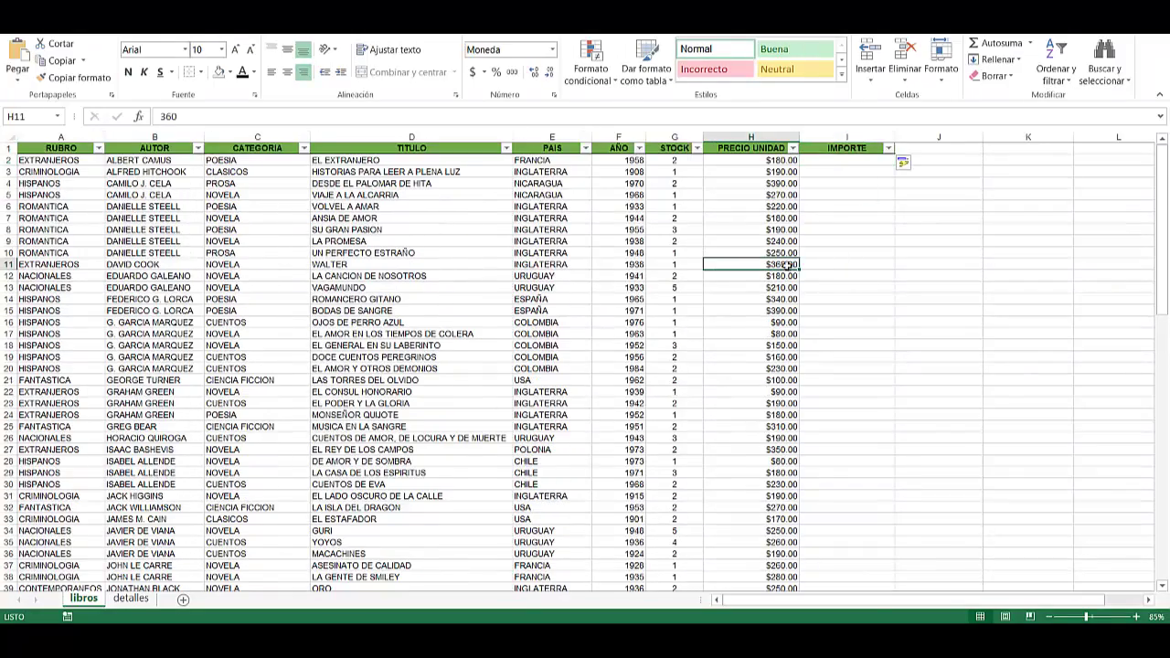
scroll(838, 196, "down", 17)
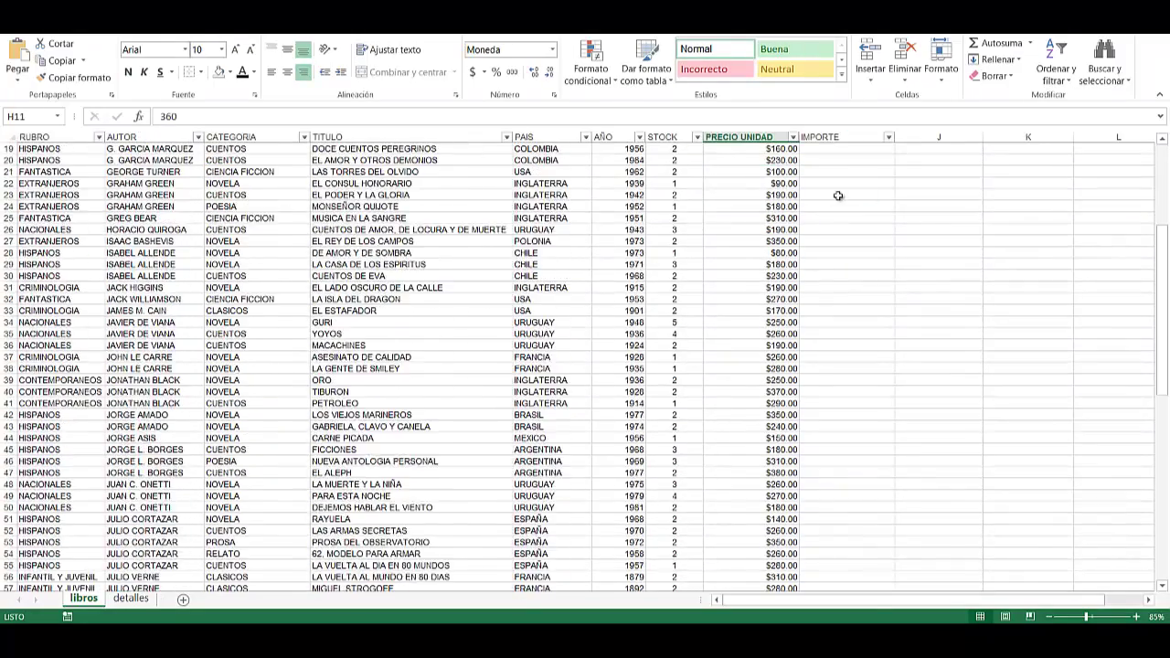
scroll(844, 418, "down", 8)
scroll(844, 418, "up", 20)
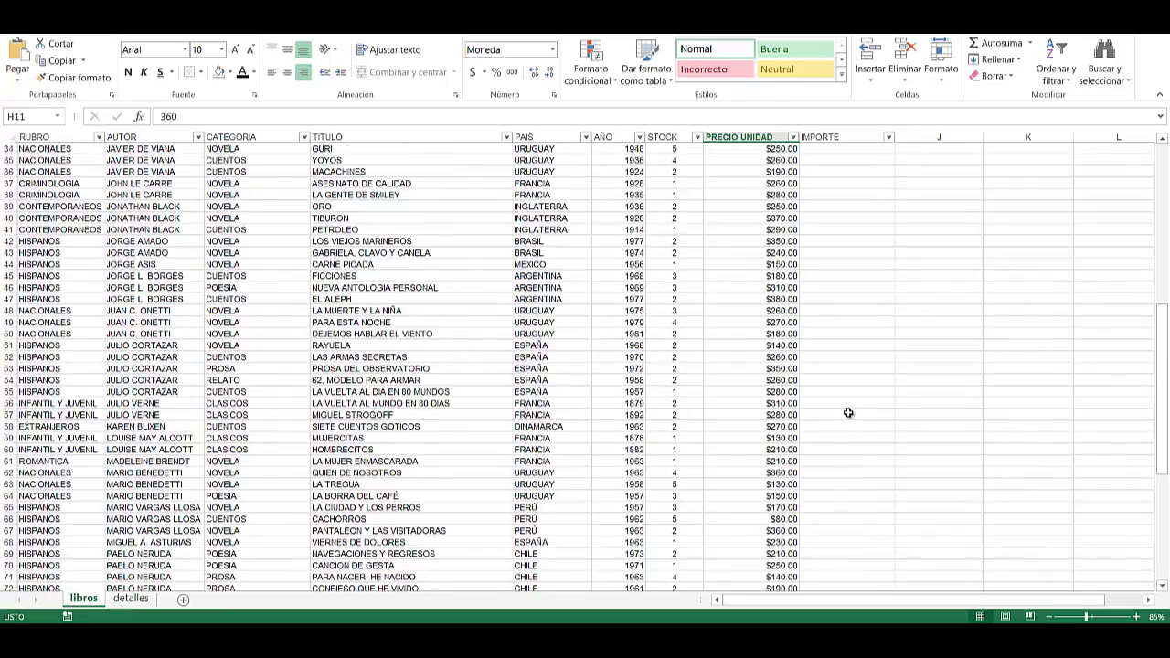
left_click_drag(850, 161, 841, 499)
left_click(749, 287)
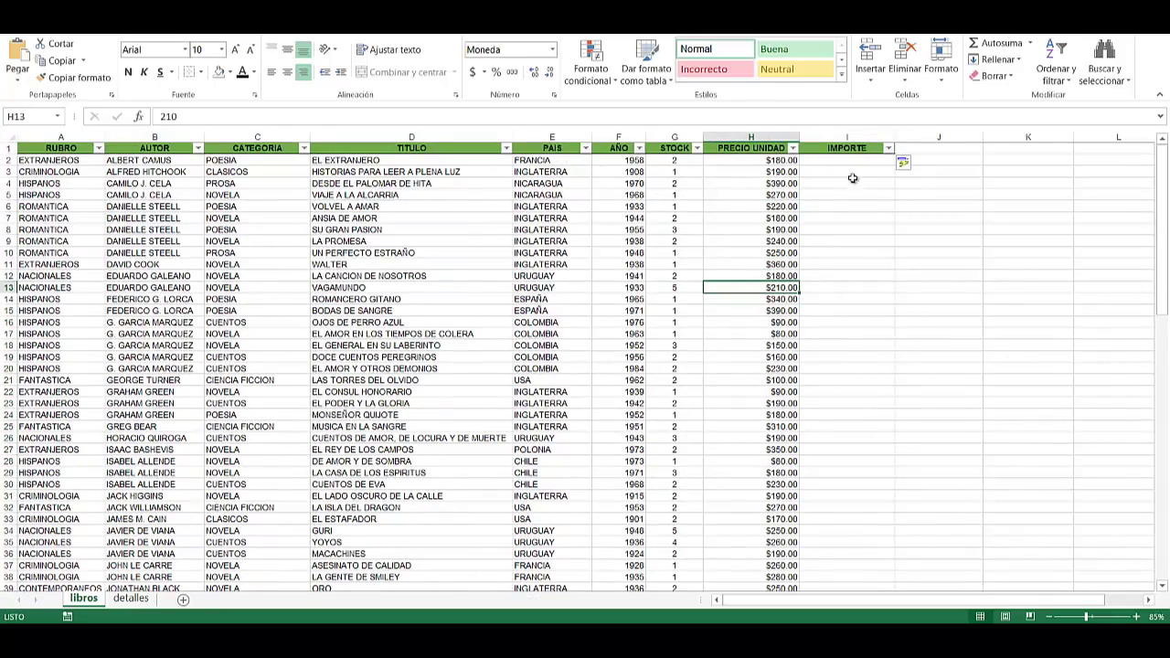
left_click_drag(850, 162, 837, 405)
left_click(750, 206)
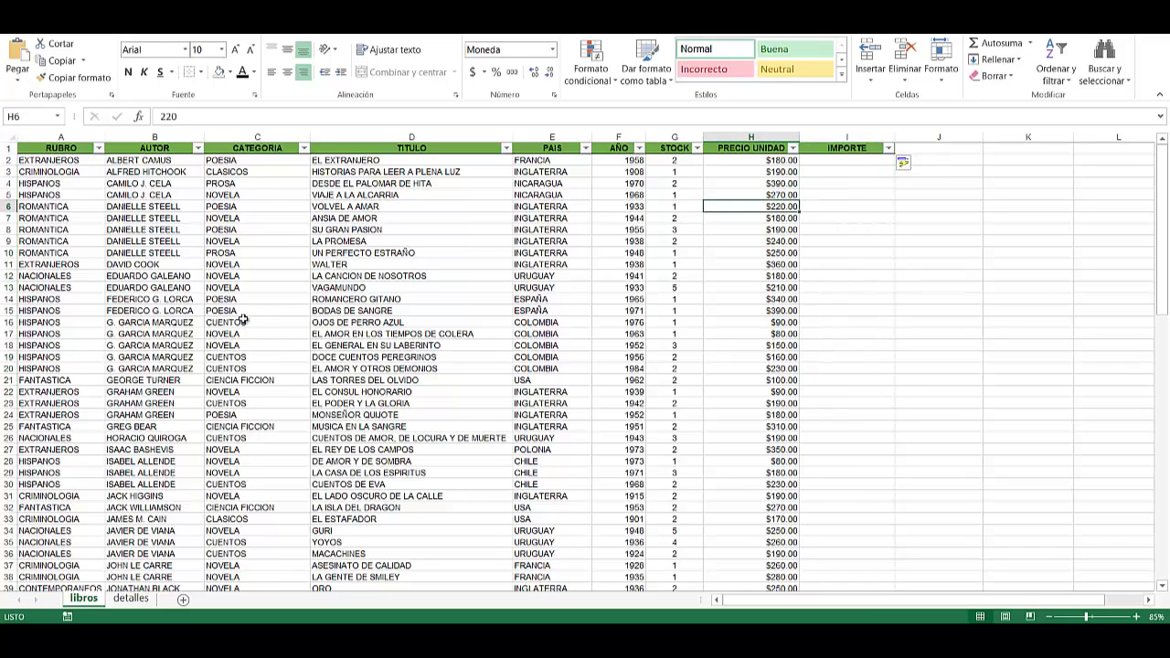
Examine the first records across the book table's columns and go down the empty IMPORTE cells row by row.
left_click(41, 161)
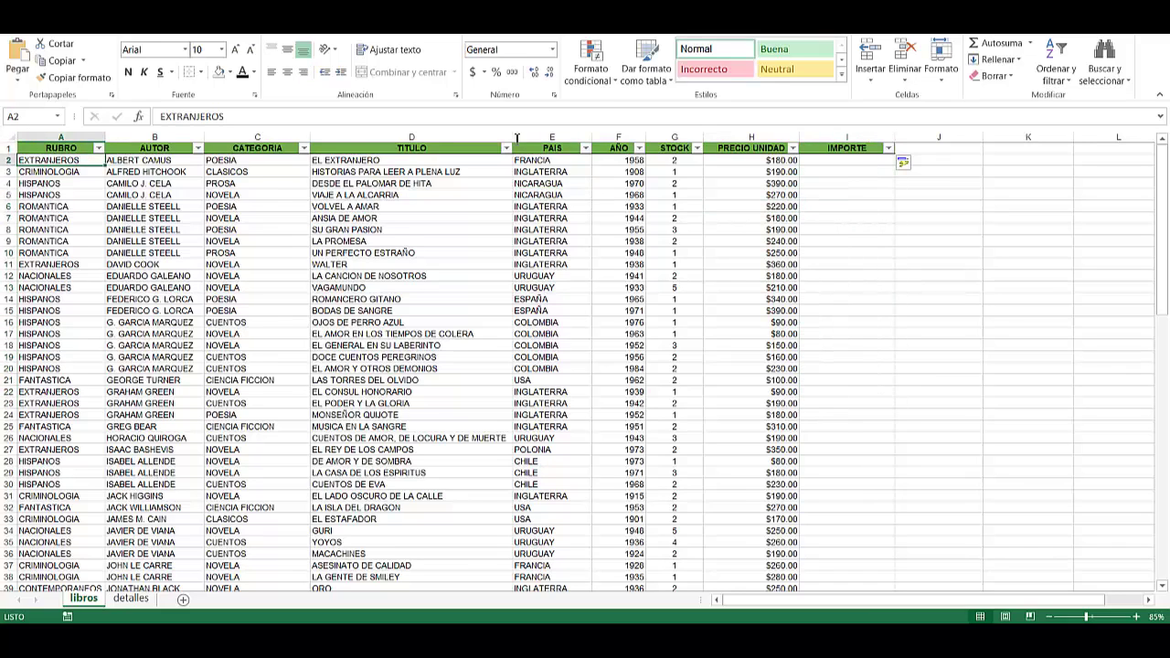
left_click_drag(89, 173, 681, 183)
left_click_drag(535, 230, 274, 232)
left_click(412, 264)
left_click(825, 182)
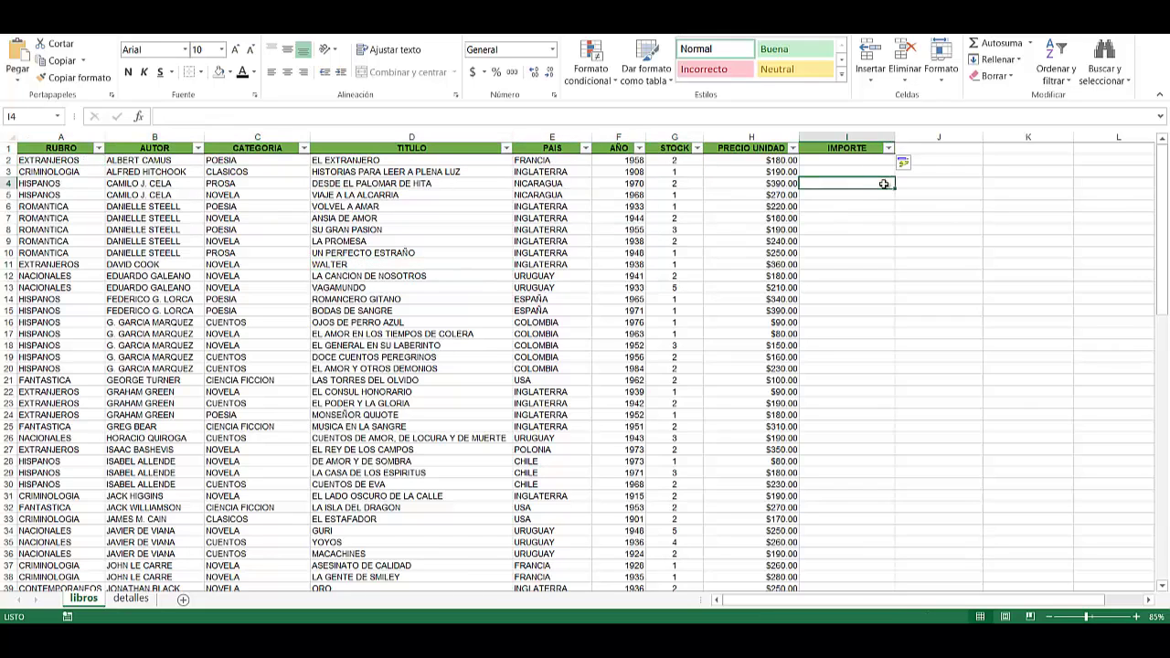
left_click(755, 229)
left_click(825, 229)
key("Down")
key("Down")
key("Down")
key("Down")
key("Down")
key("Down")
key("Down")
key("Down")
key("Down")
key("Down")
key("Down")
key("Down")
key("Down")
key("Down")
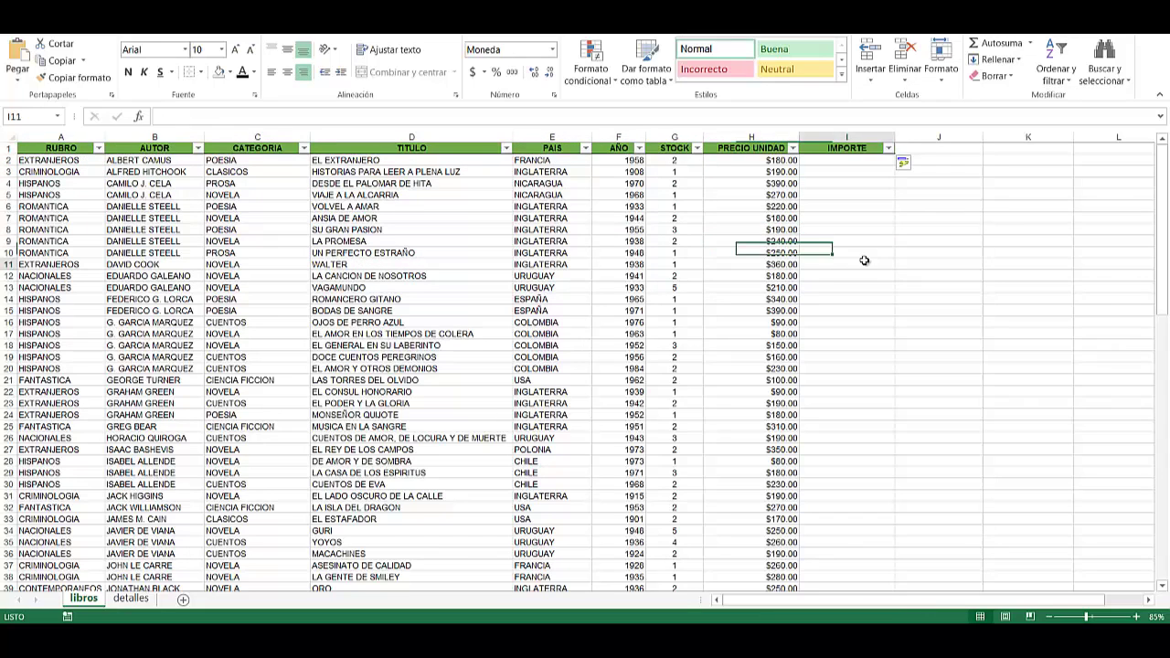
Turn on the banded rows option (Filas con bandas) for the book table.
left_click(832, 442)
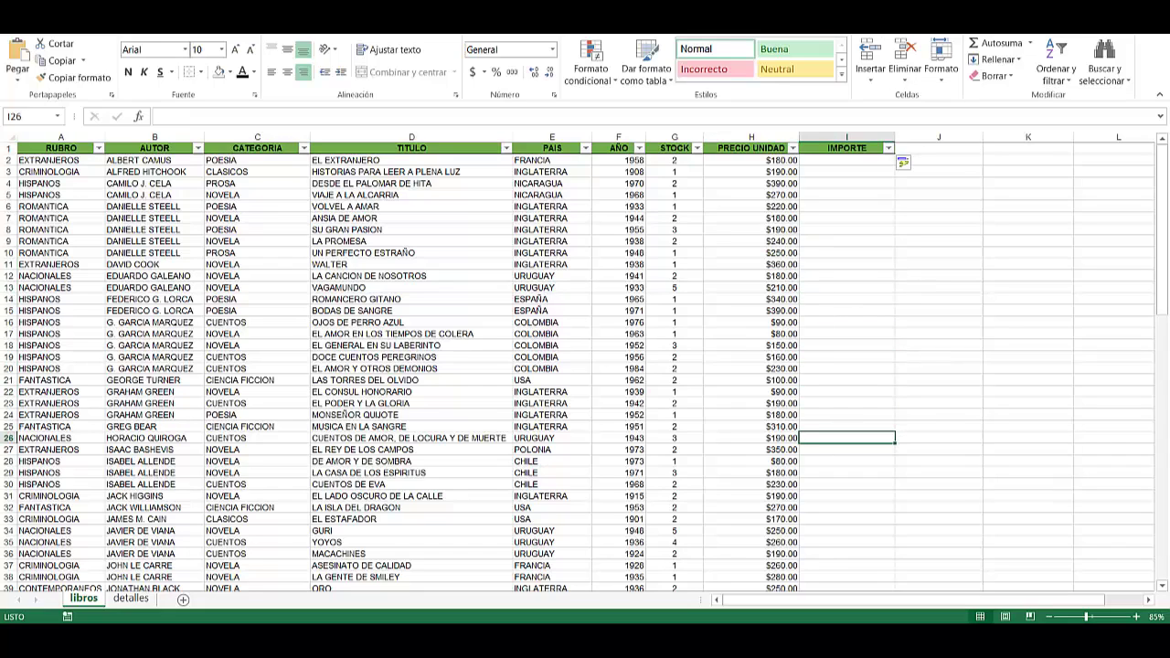
left_click(695, 23)
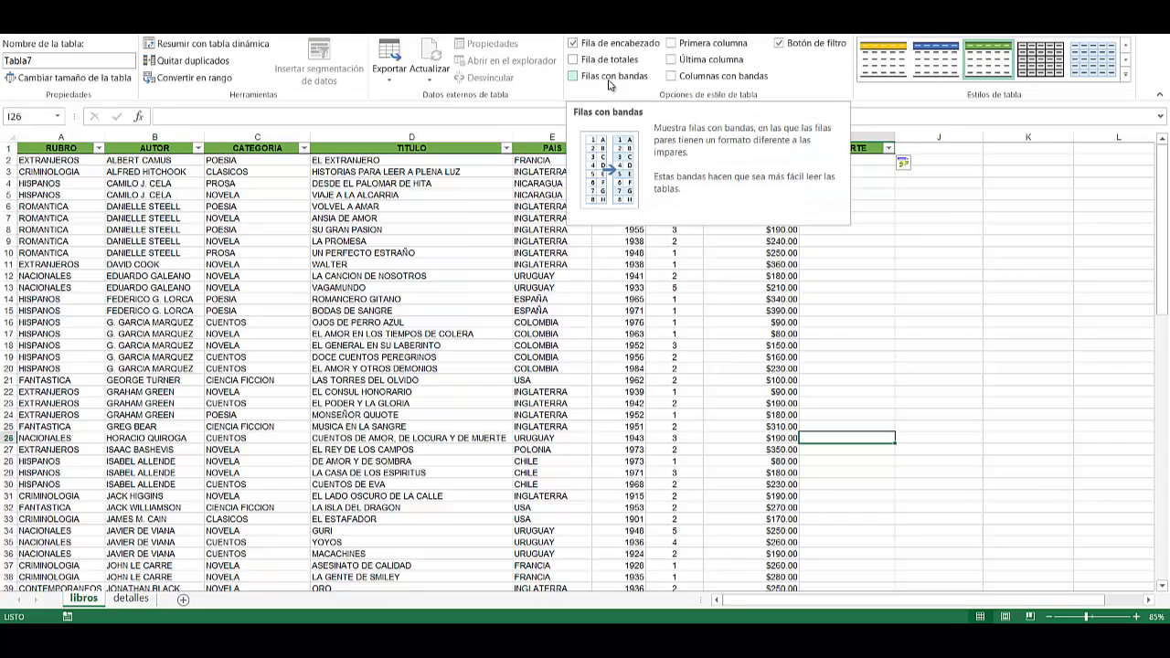
left_click(573, 77)
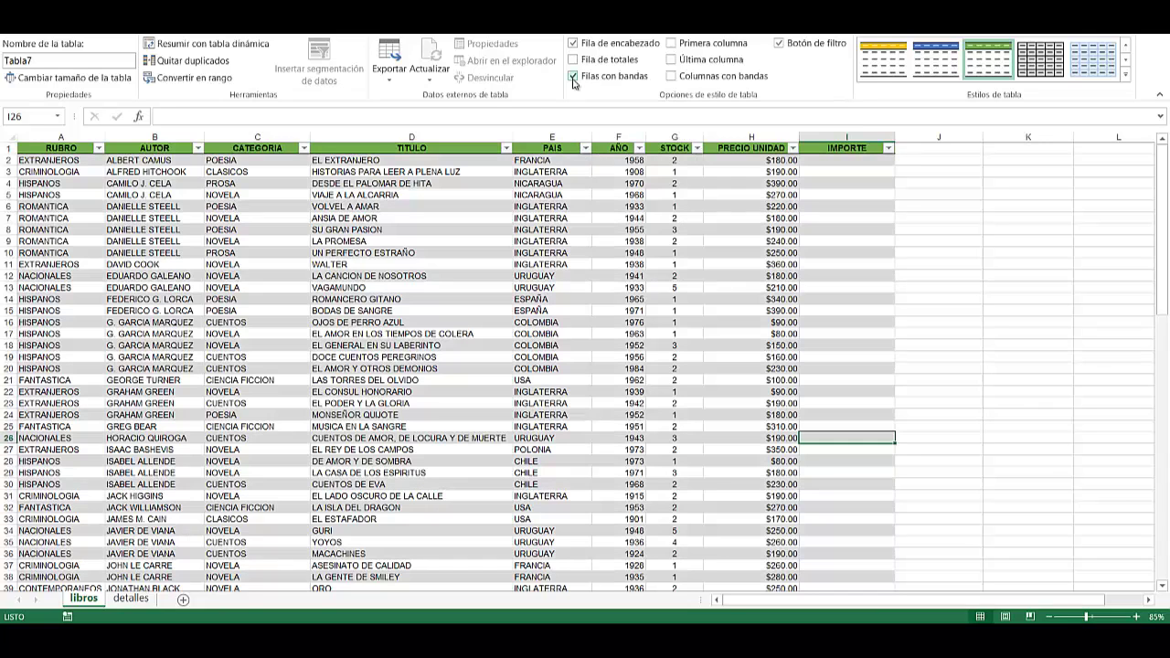
Examine the row banding along the empty IMPORTE cells beside the PRECIO UNIDAD values.
left_click(825, 170)
key("Down")
key("Down")
key("Down")
key("Down")
key("Down")
key("Down")
key("Down")
key("Down")
key("Down")
key("Down")
key("Down")
key("Down")
key("Down")
key("Down")
key("Down")
key("Down")
key("Down")
key("Down")
key("Down")
key("Down")
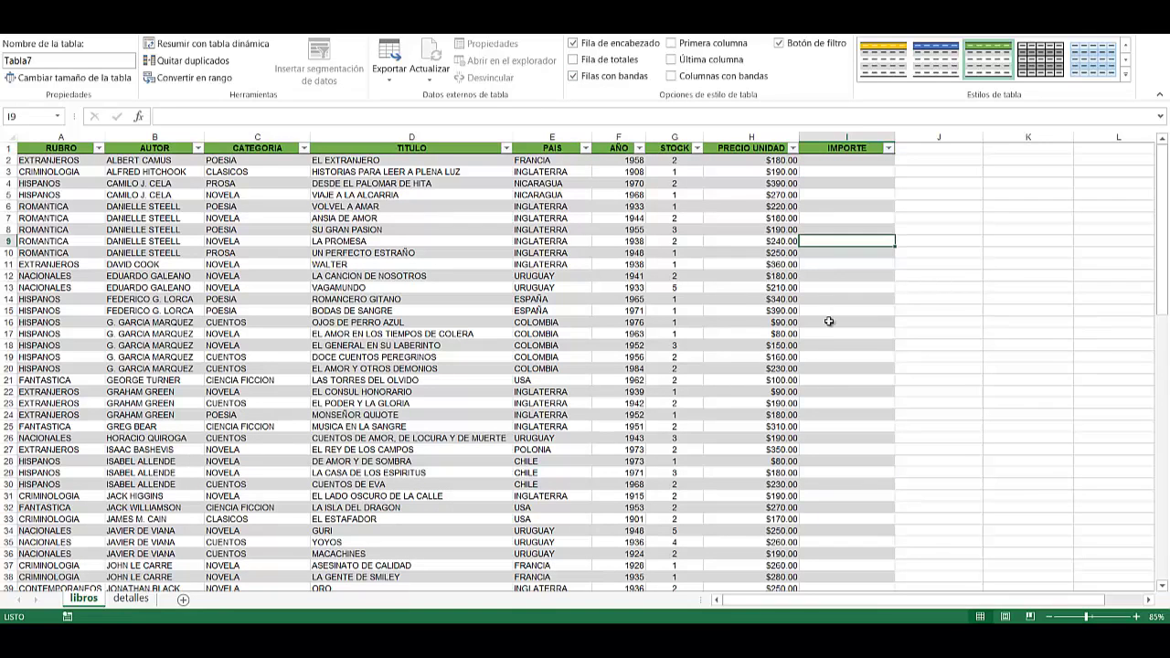
key("Up")
key("Up")
key("Up")
key("Up")
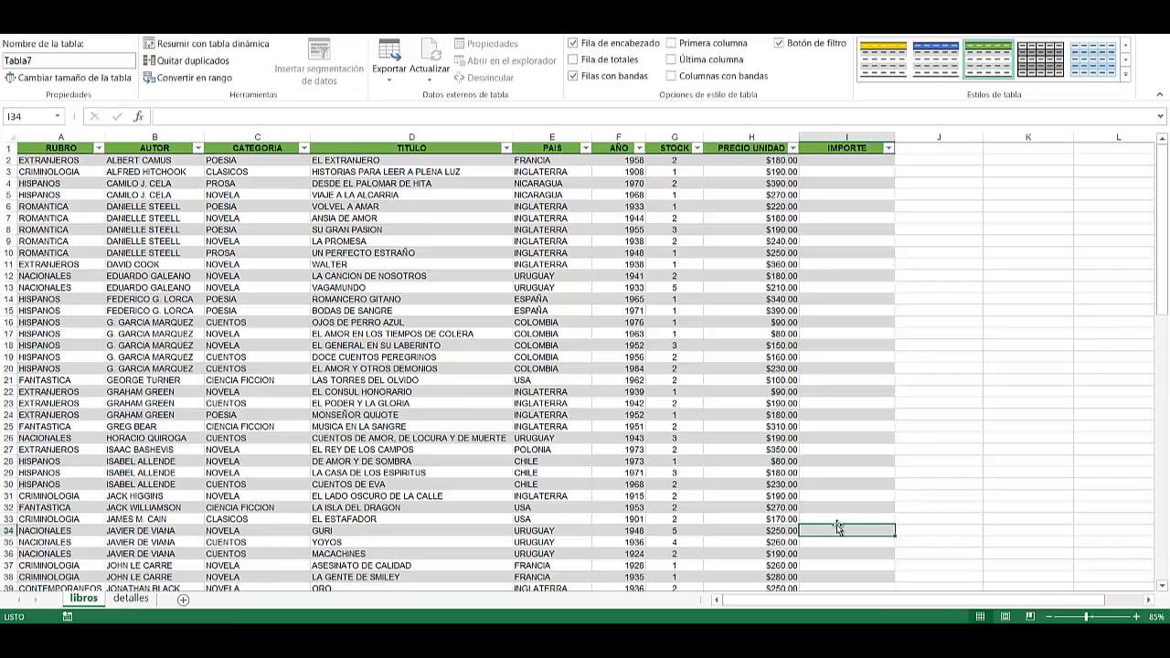
key("Up")
key("Up")
key("Up")
key("Up")
key("Up")
key("Up")
key("Up")
key("Up")
key("Up")
key("Up")
key("Up")
key("Up")
key("Up")
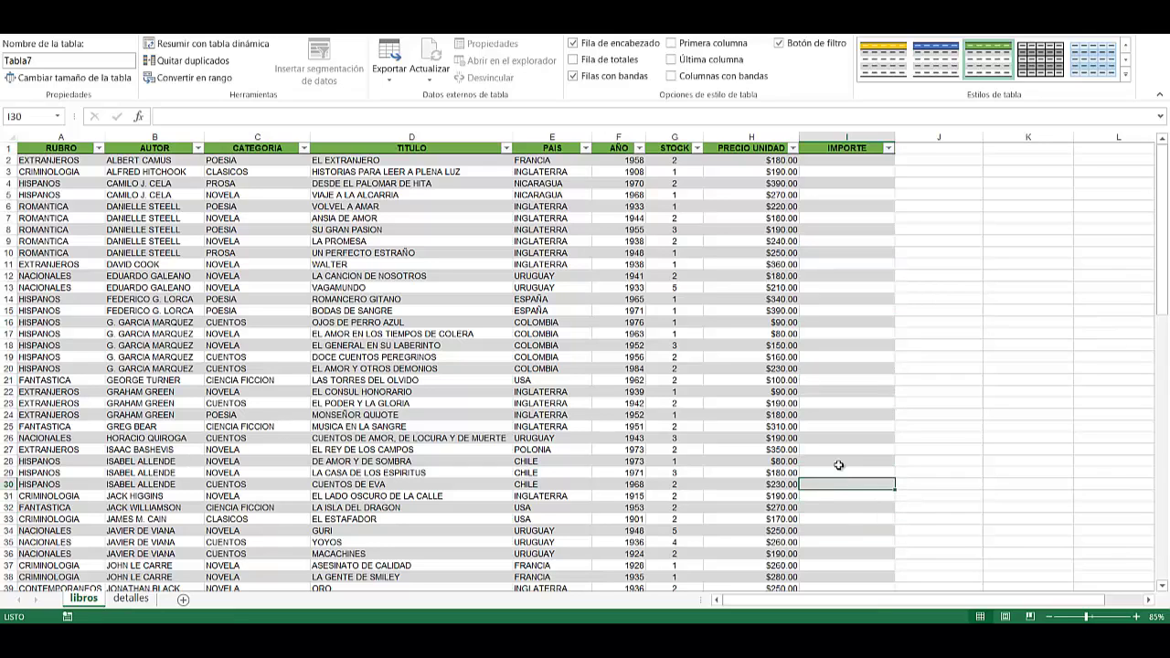
left_click_drag(841, 160, 831, 438)
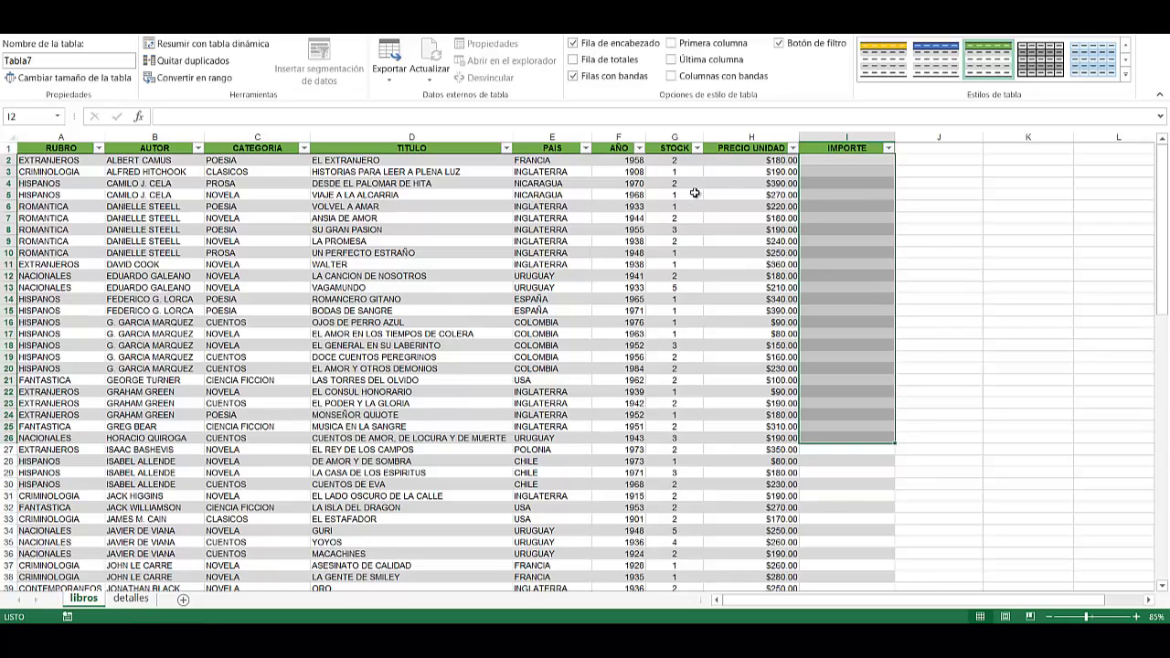
scroll(677, 174, "down", 5)
scroll(804, 292, "up", 5)
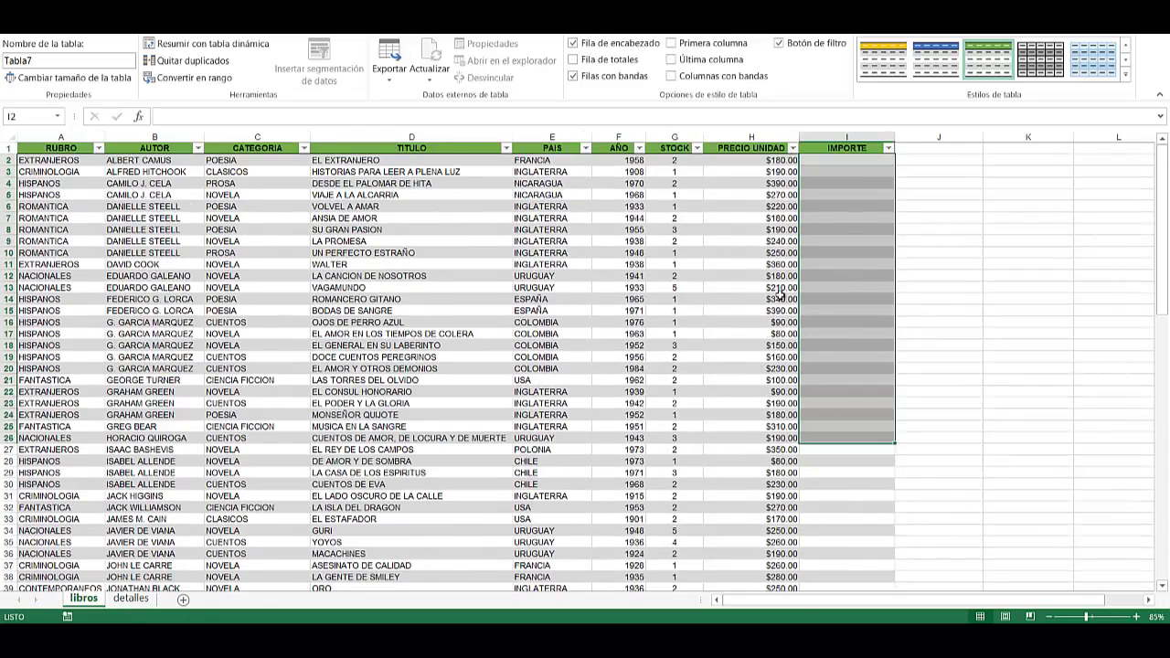
left_click(772, 173)
Calculate the IMPORTE column by entering the formula =H2*G2 in cell I2, multiplying the unit price by the stock.
left_click(880, 161)
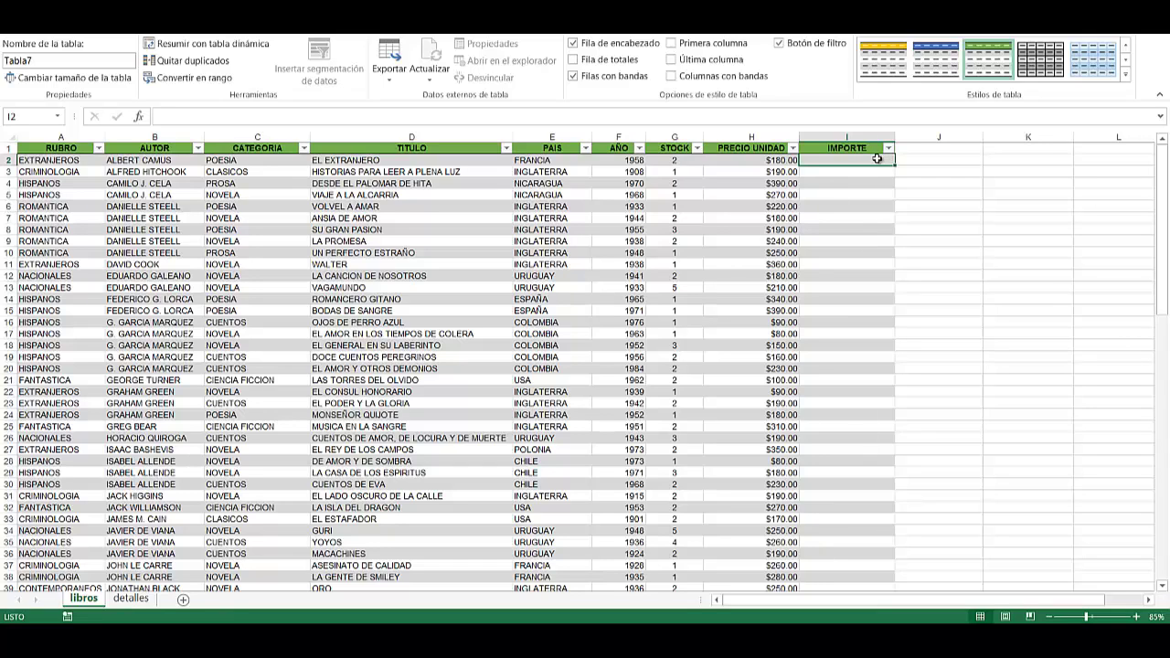
scroll(869, 223, "down", 6)
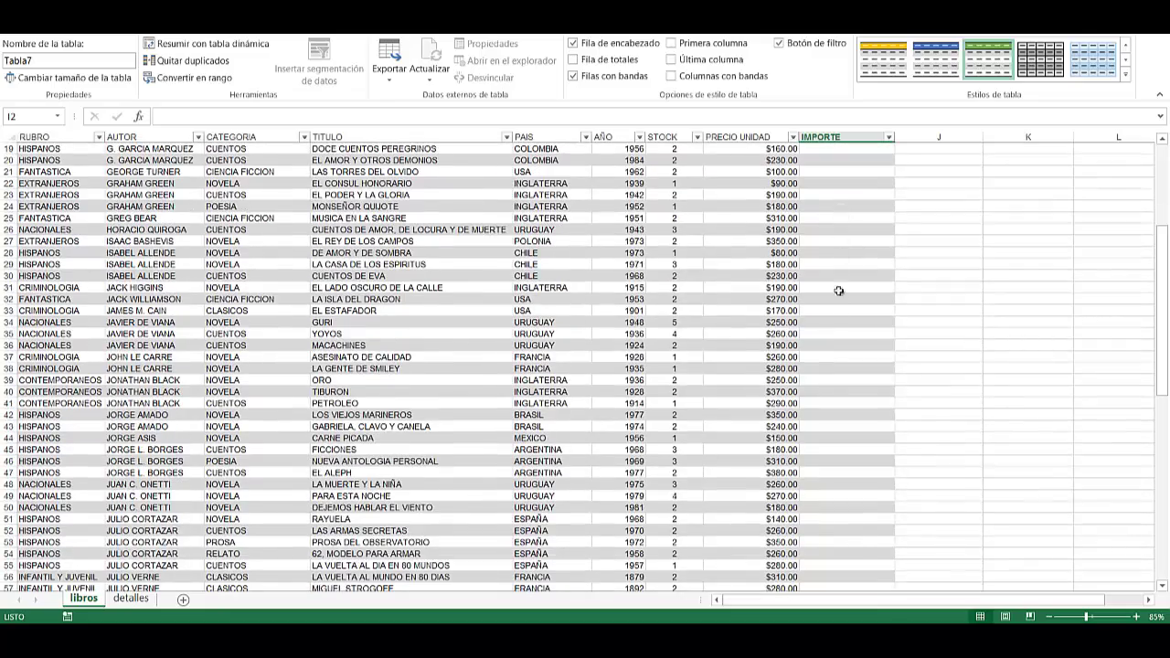
scroll(838, 291, "down", 10)
scroll(817, 473, "up", 6)
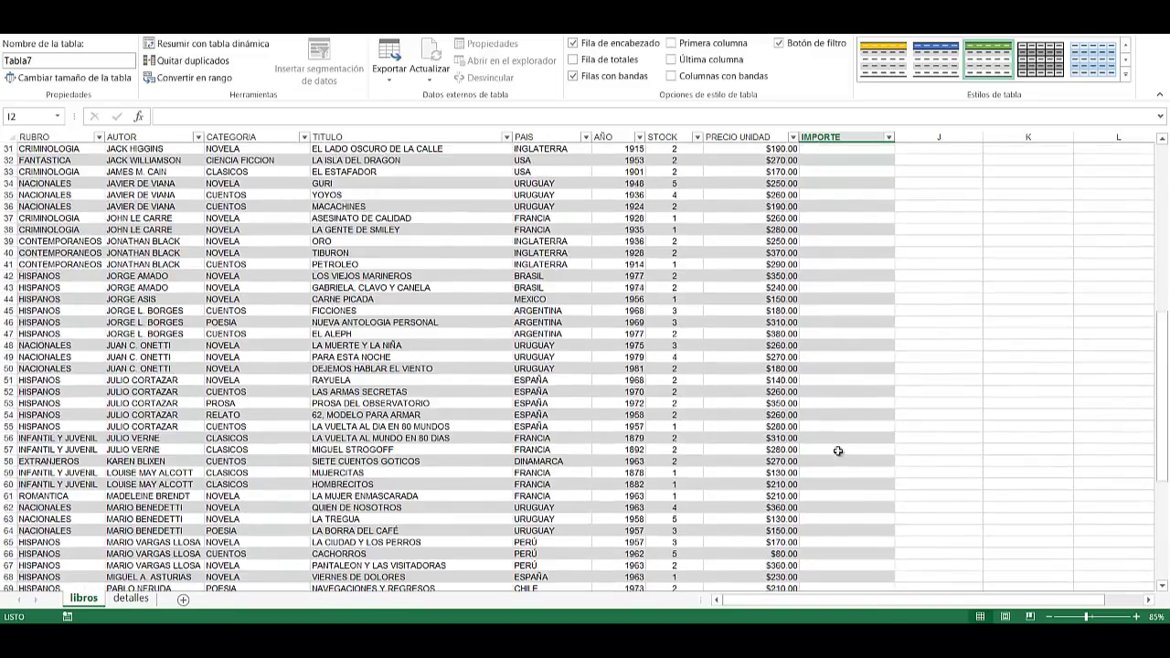
scroll(838, 450, "up", 10)
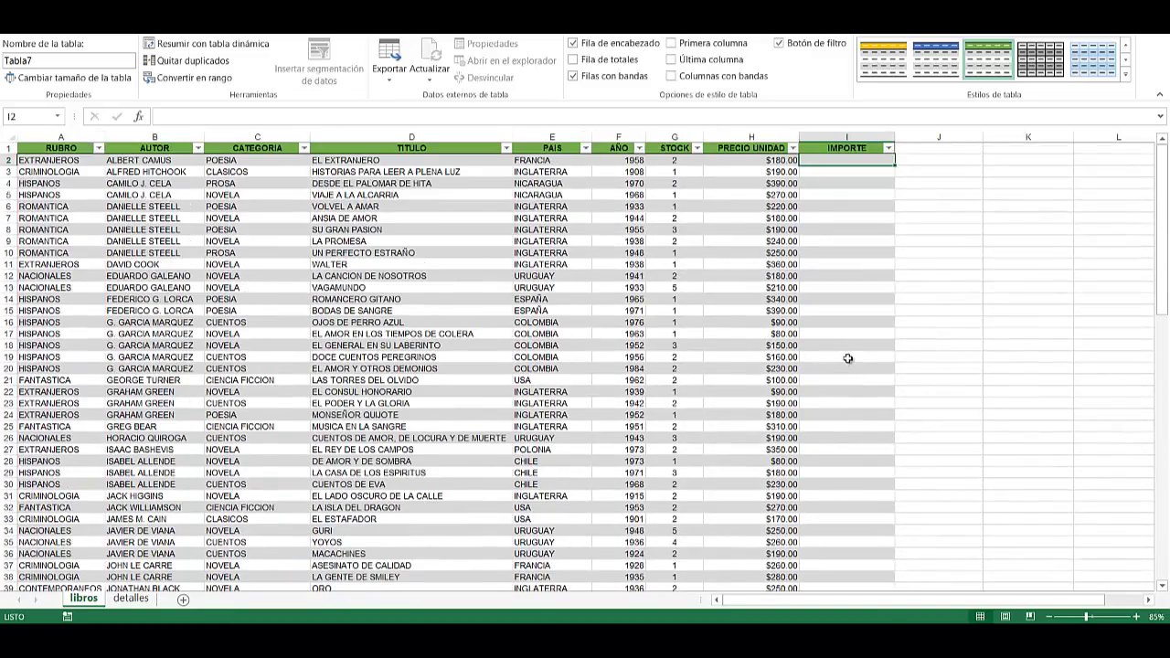
type("=")
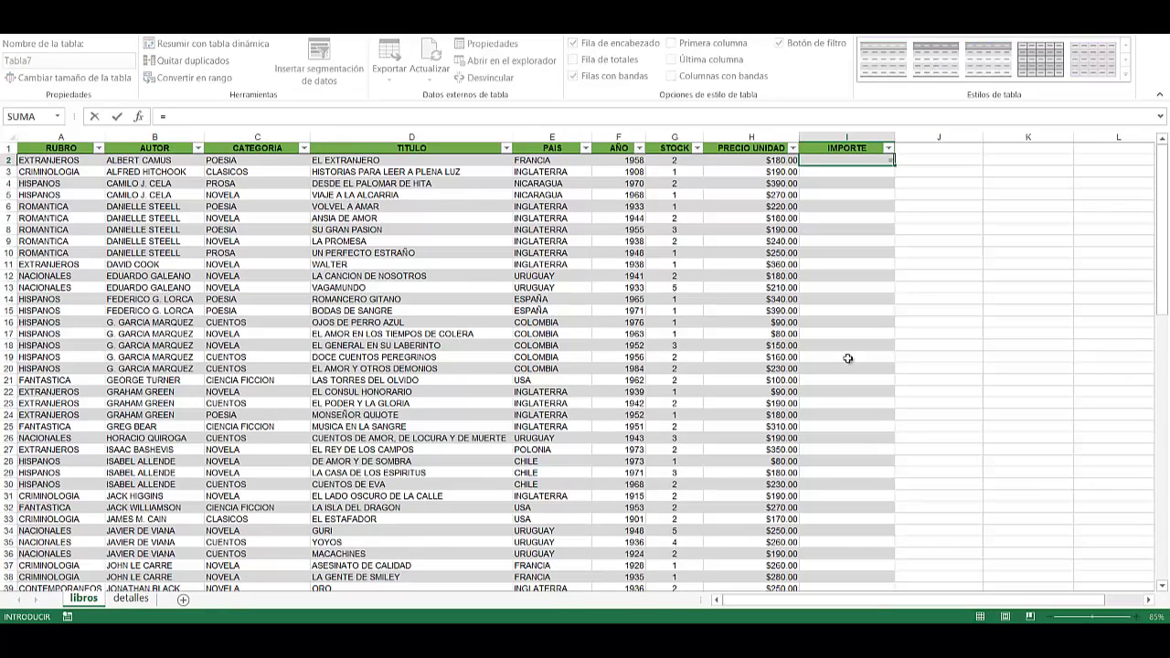
left_click(765, 160)
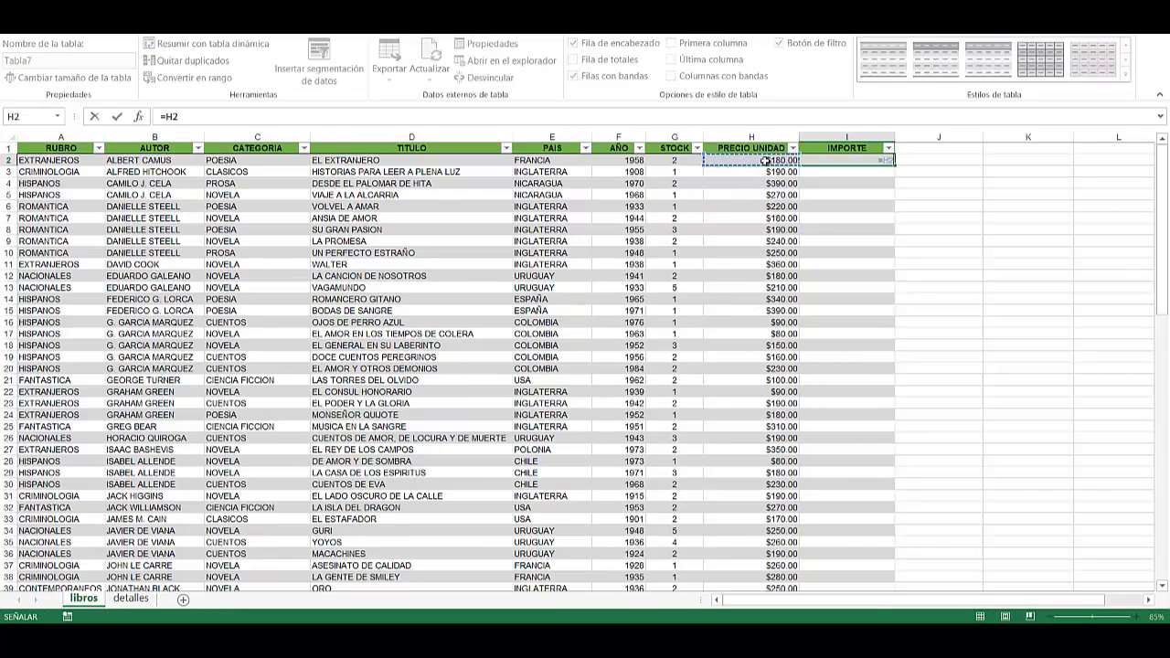
type("*")
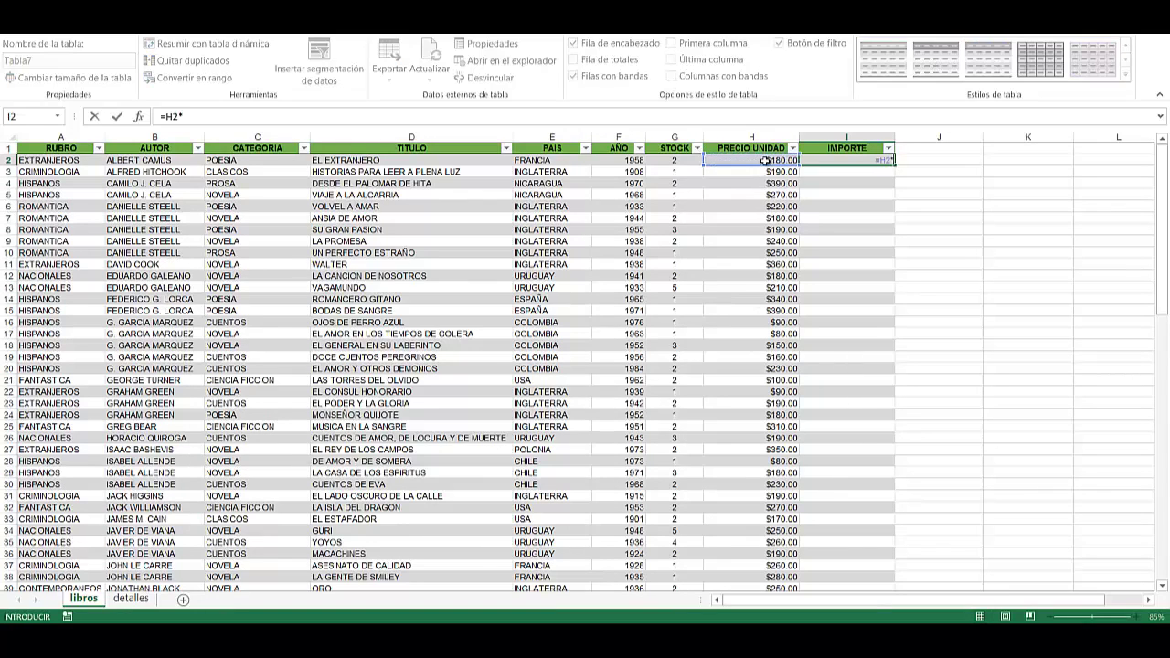
left_click(673, 163)
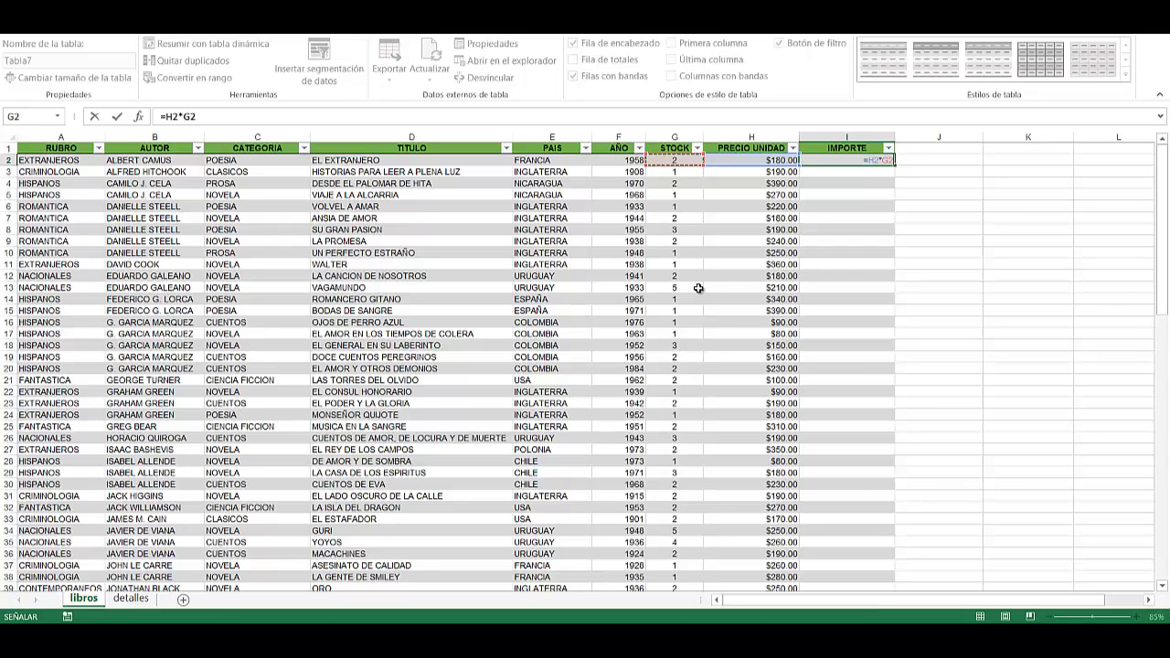
key("Return")
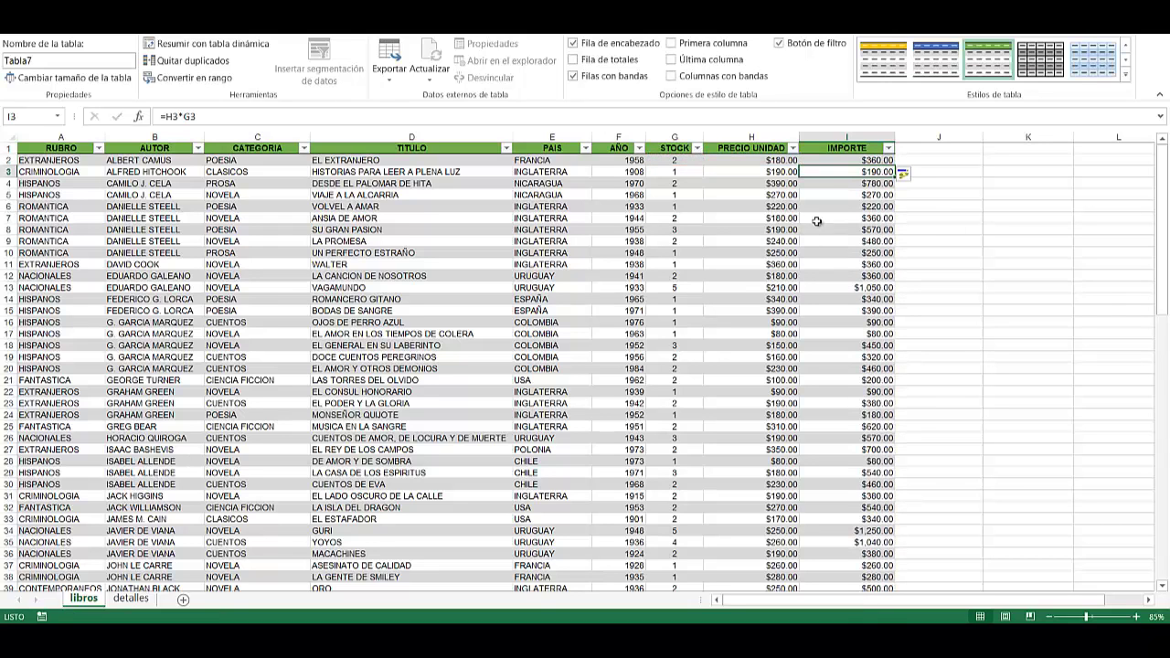
Examine the formulas in the IMPORTE column row by row down to the end of the book table.
scroll(866, 223, "down", 1)
left_click(871, 194)
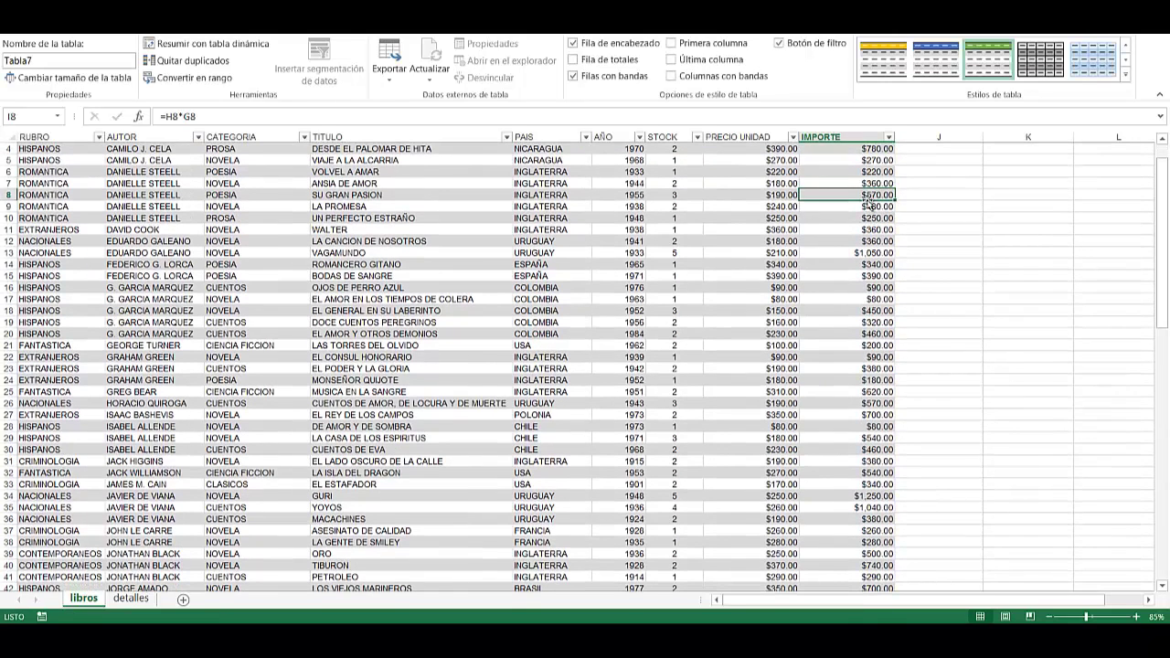
key("Down")
key("Down")
key("Down")
key("Down")
key("Down")
key("Down")
key("Down")
key("Down")
key("Down")
key("Down")
key("Down")
key("Down")
key("Down")
key("Down")
key("Down")
key("Down")
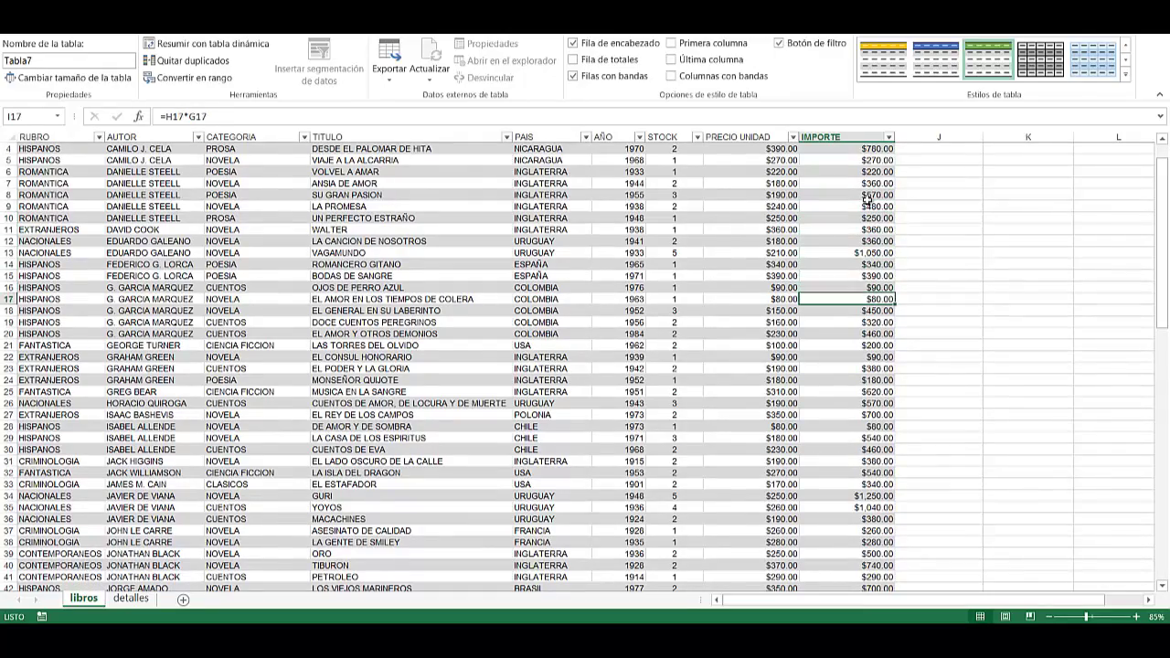
key("Down")
key("Down")
key("Down")
key("Down")
key("Down")
key("Down")
key("Down")
key("Down")
key("Down")
key("Down")
key("Down")
key("Down")
key("Down")
key("Down")
key("Down")
key("Down")
key("Down")
key("Down")
key("Down")
key("Down")
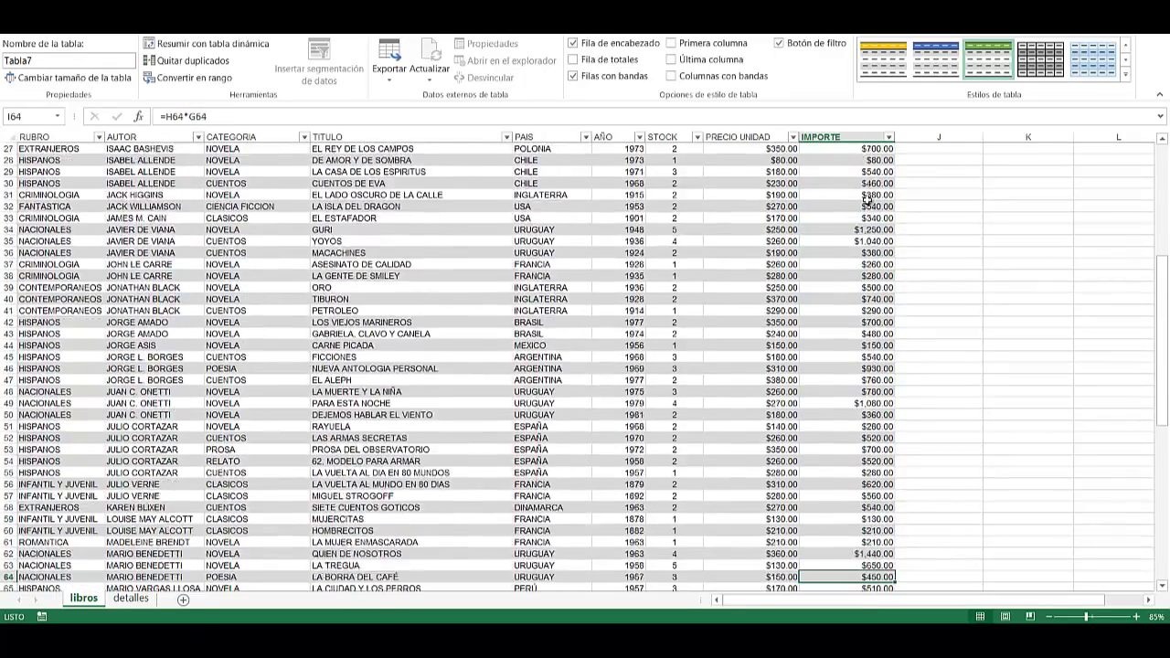
key("Down")
key("Down")
key("Down")
key("Down")
key("Down")
key("Down")
key("Down")
key("Down")
key("Down")
key("Down")
key("Down")
key("Down")
key("Down")
key("Down")
key("Down")
key("Down")
key("Down")
key("Down")
key("Down")
key("Down")
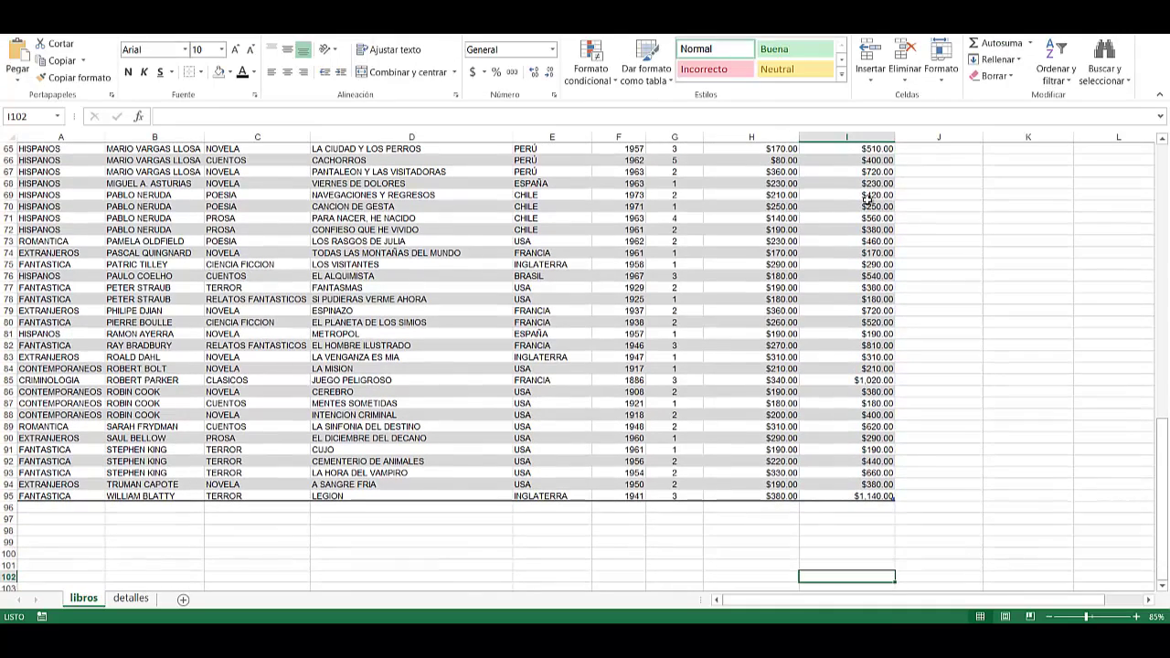
Check the cells below the table's last record and the formula in I93, and review the column headers while going through the table.
left_click_drag(824, 540, 845, 565)
left_click(848, 531)
left_click(849, 519)
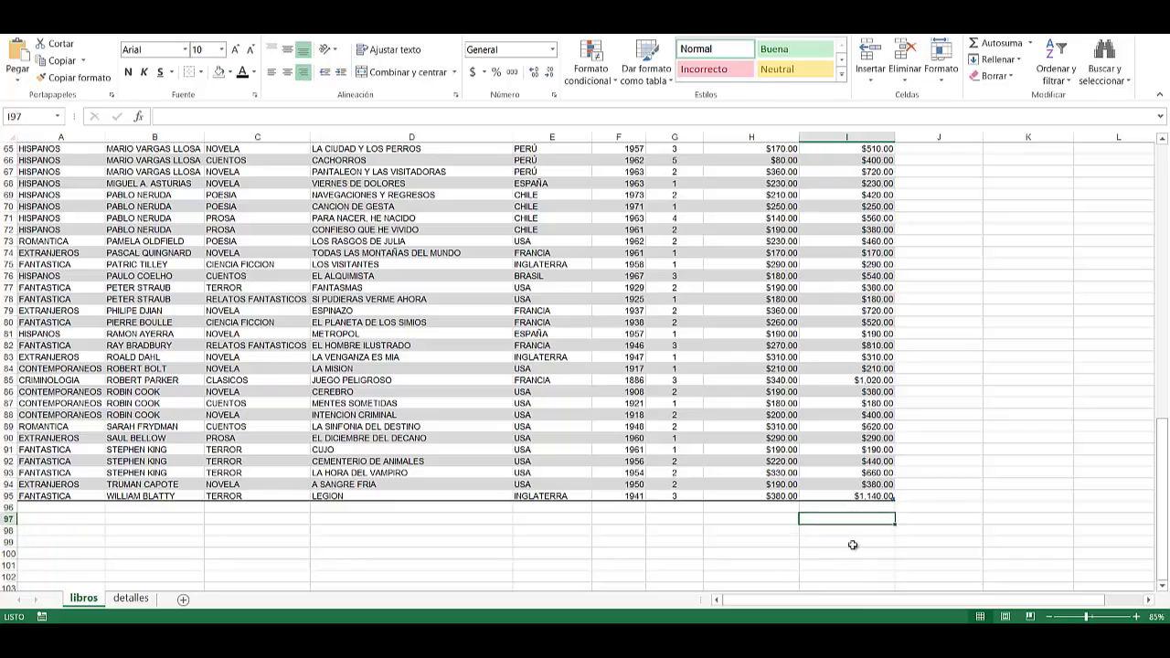
left_click(851, 564)
left_click(860, 473)
scroll(863, 457, "up", 20)
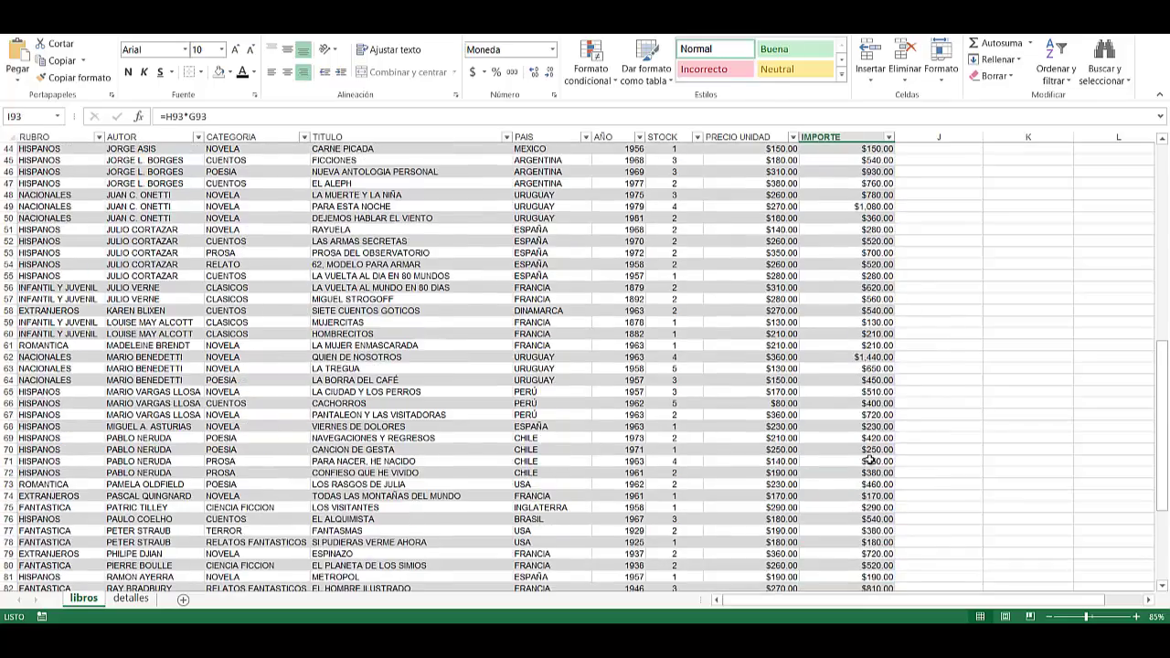
scroll(499, 308, "down", 1)
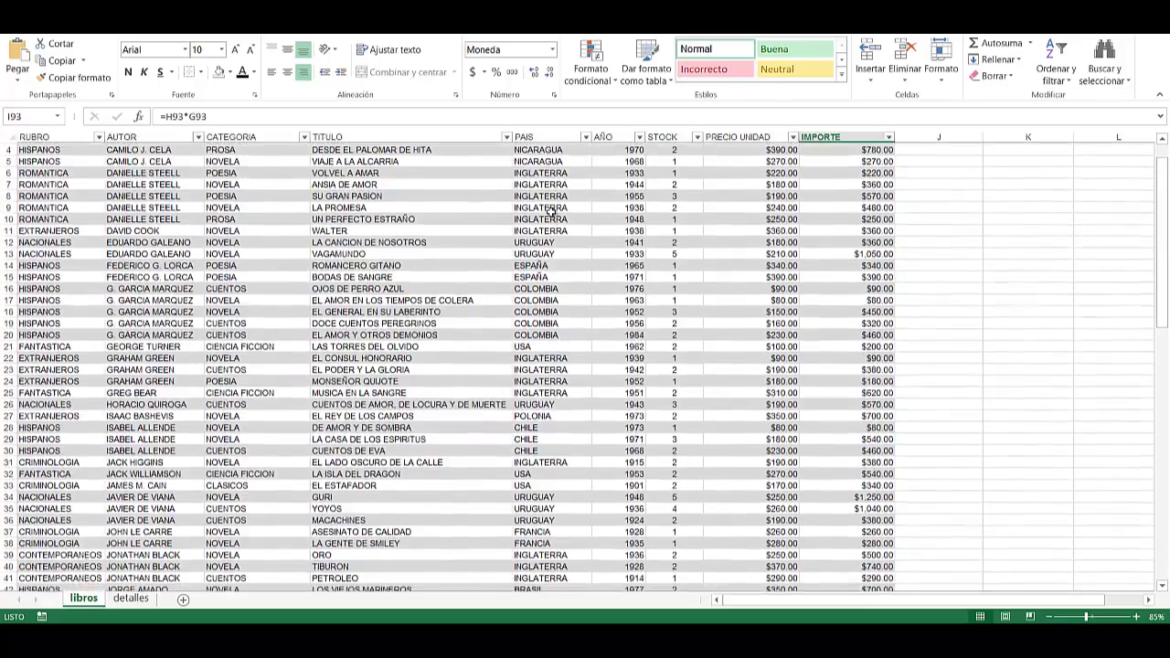
scroll(501, 313, "up", 1)
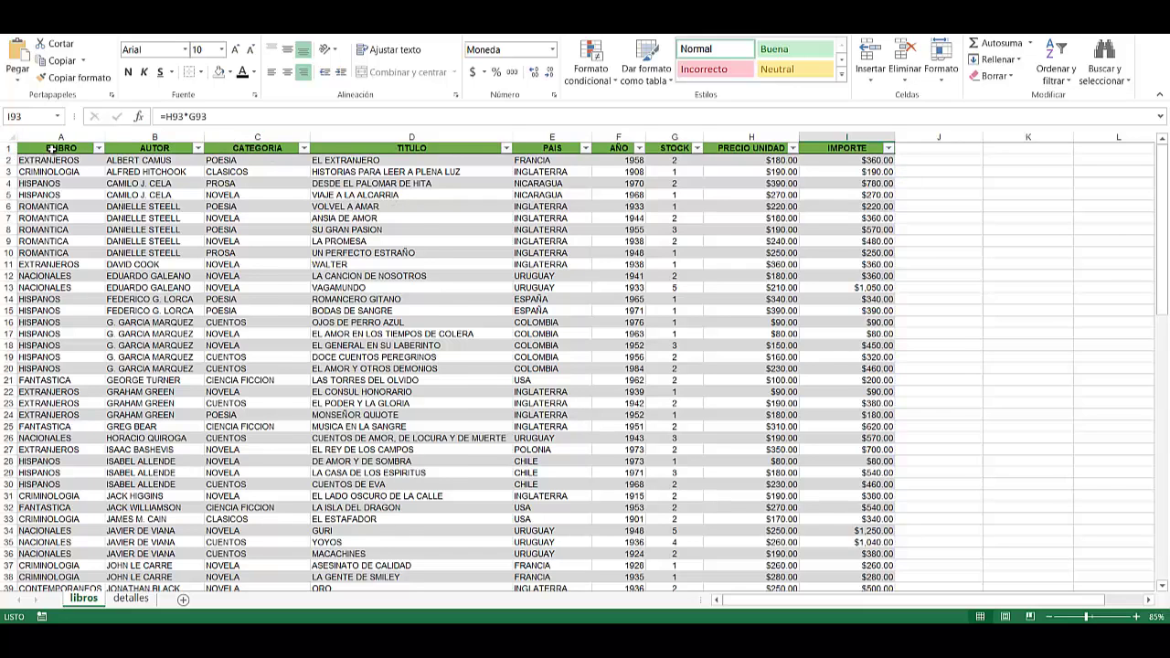
scroll(52, 148, "down", 1)
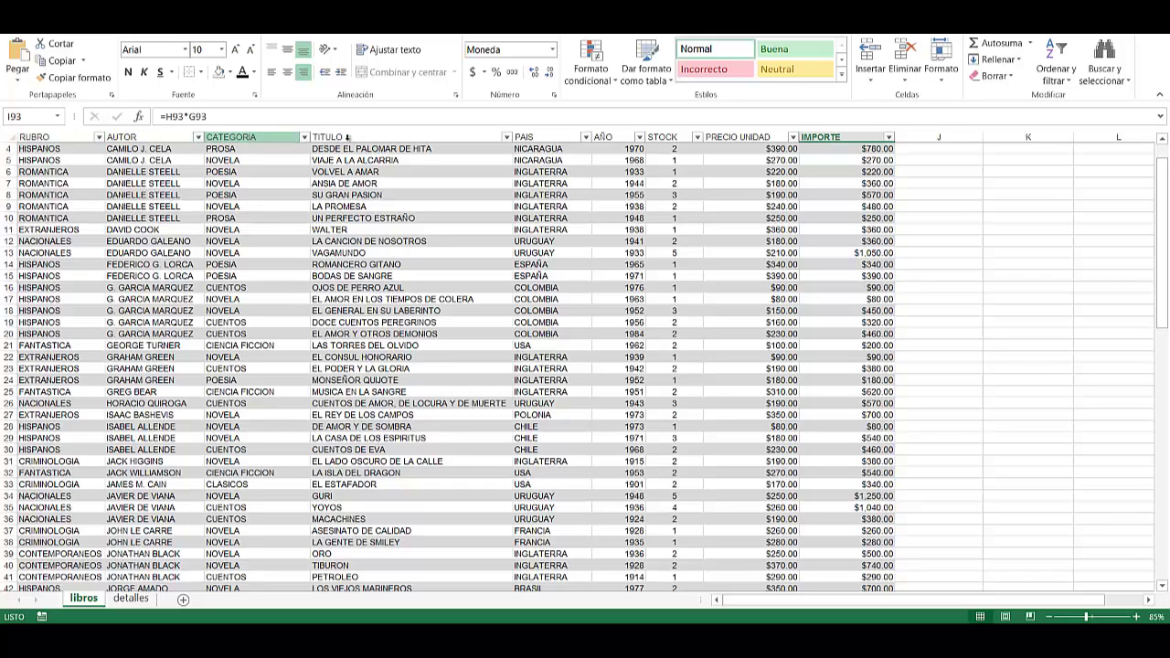
scroll(712, 549, "up", 1)
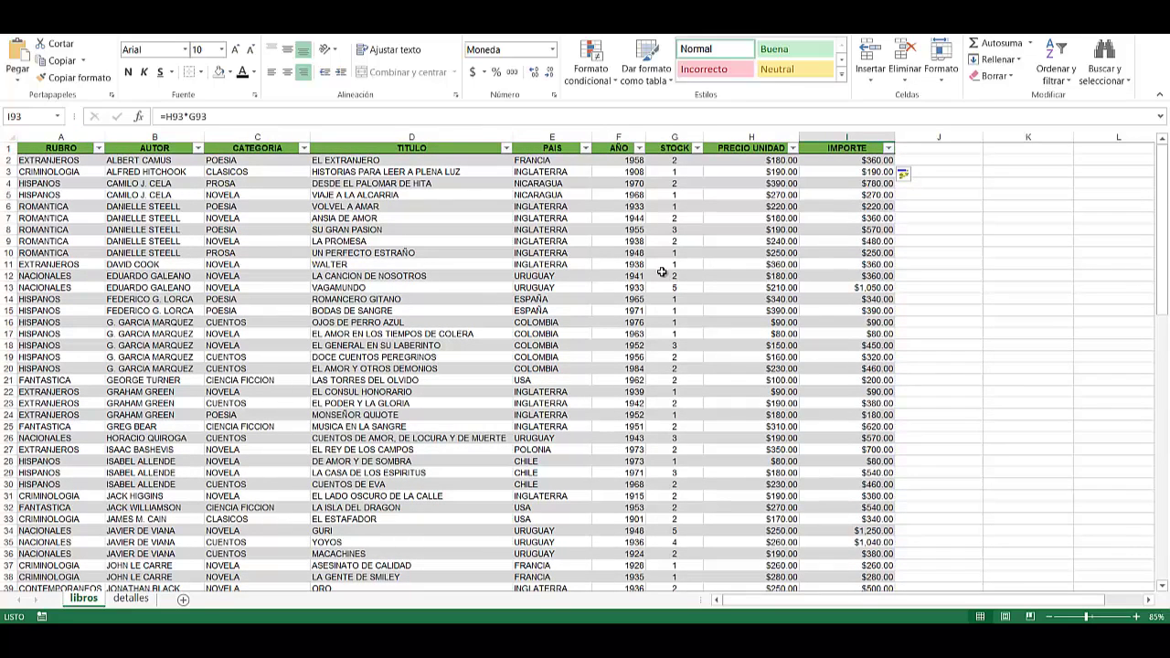
Try selecting the TITULO column's data without its header down to the last record, and again with the header included.
left_click(410, 230)
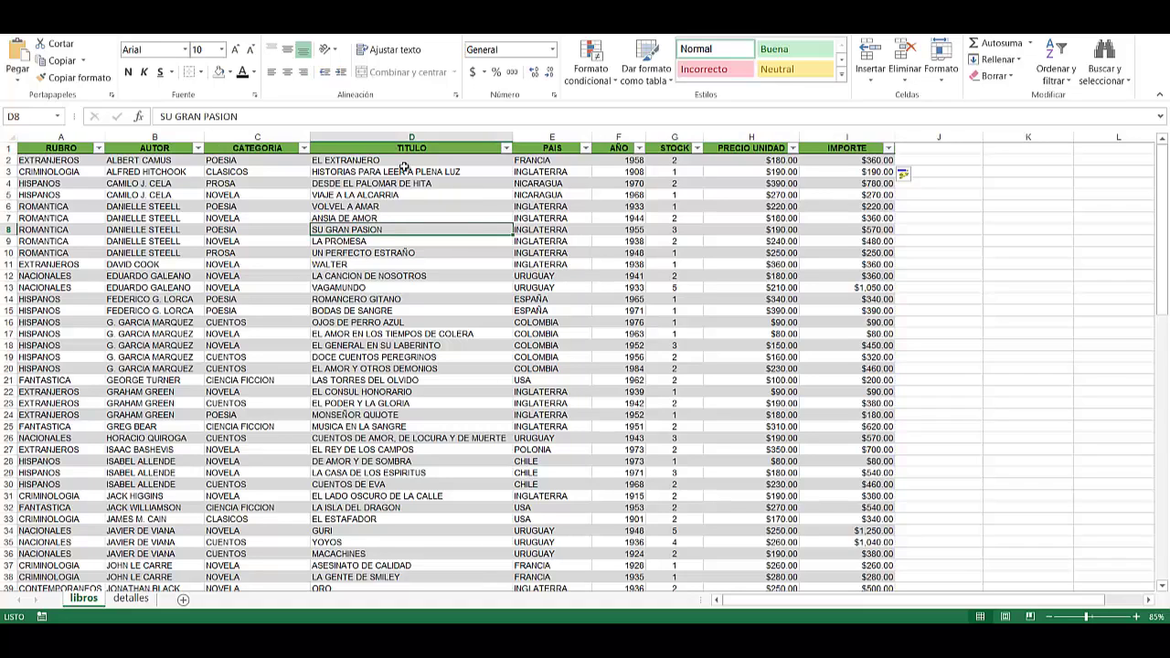
left_click(325, 160)
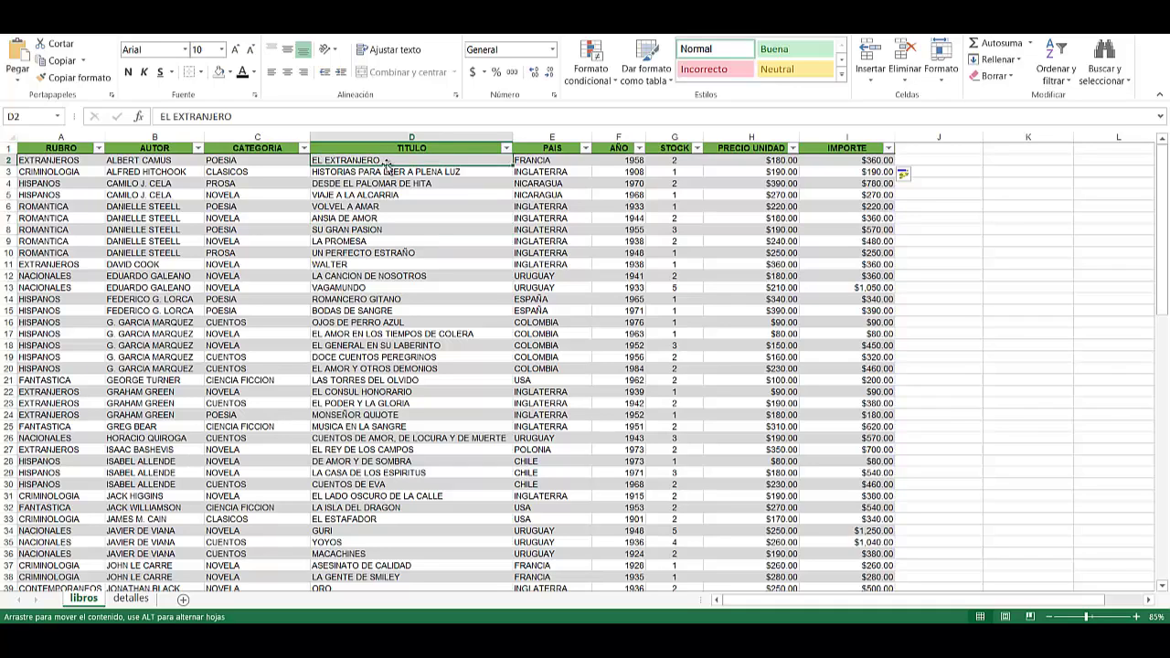
left_click(476, 253)
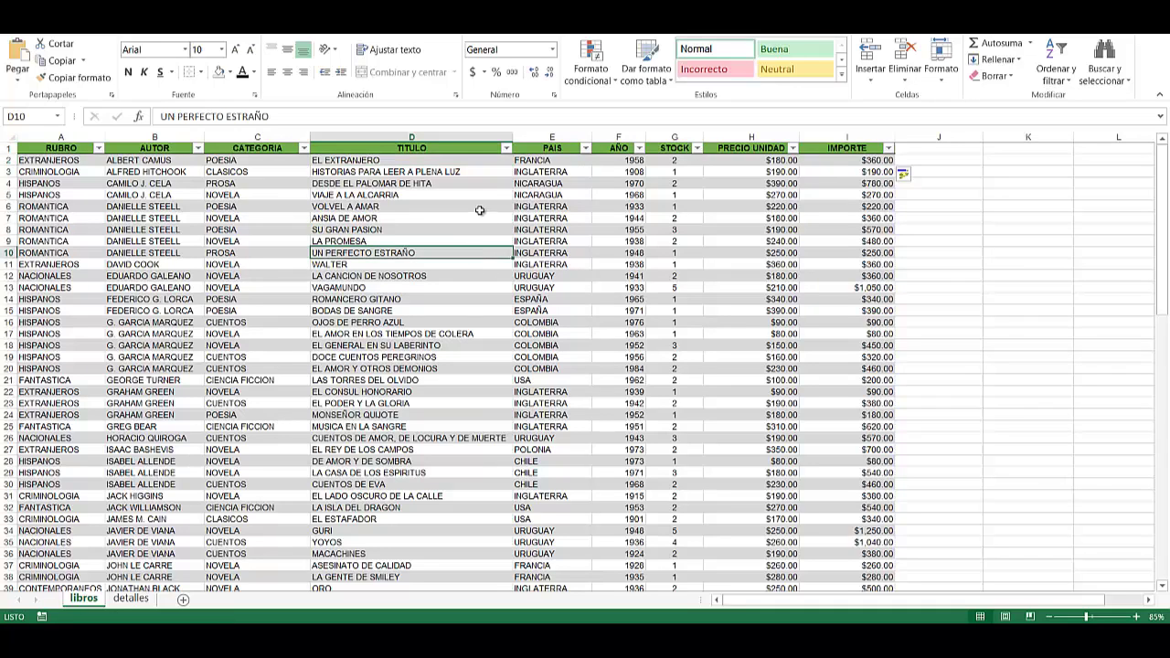
left_click(442, 145)
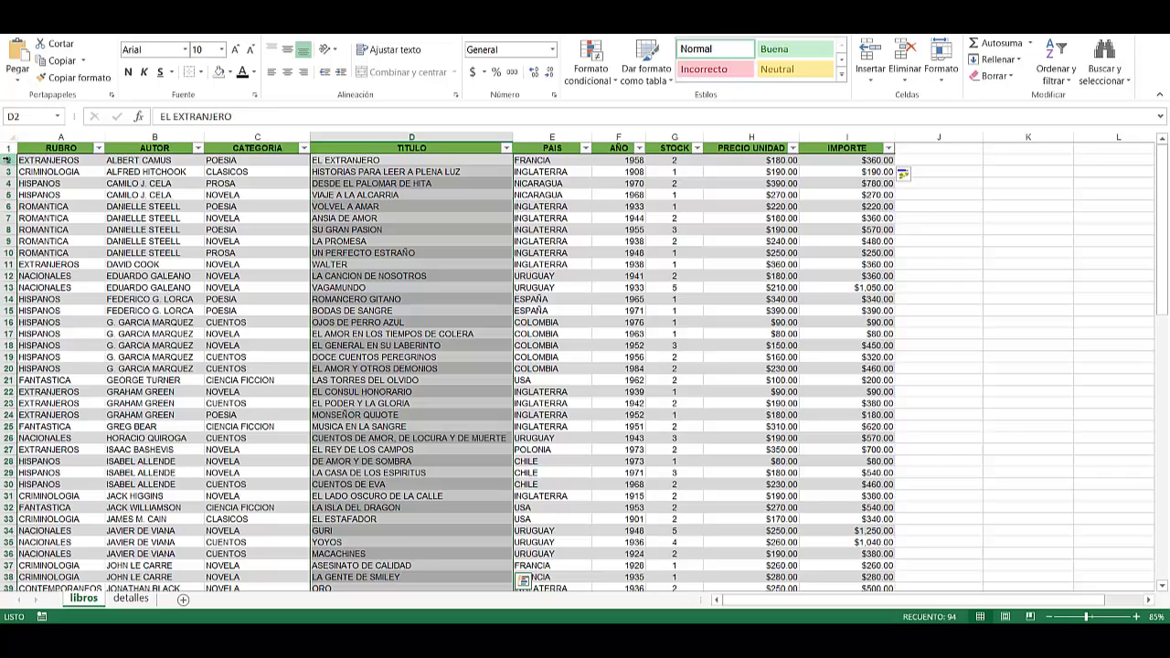
scroll(9, 152, "down", 20)
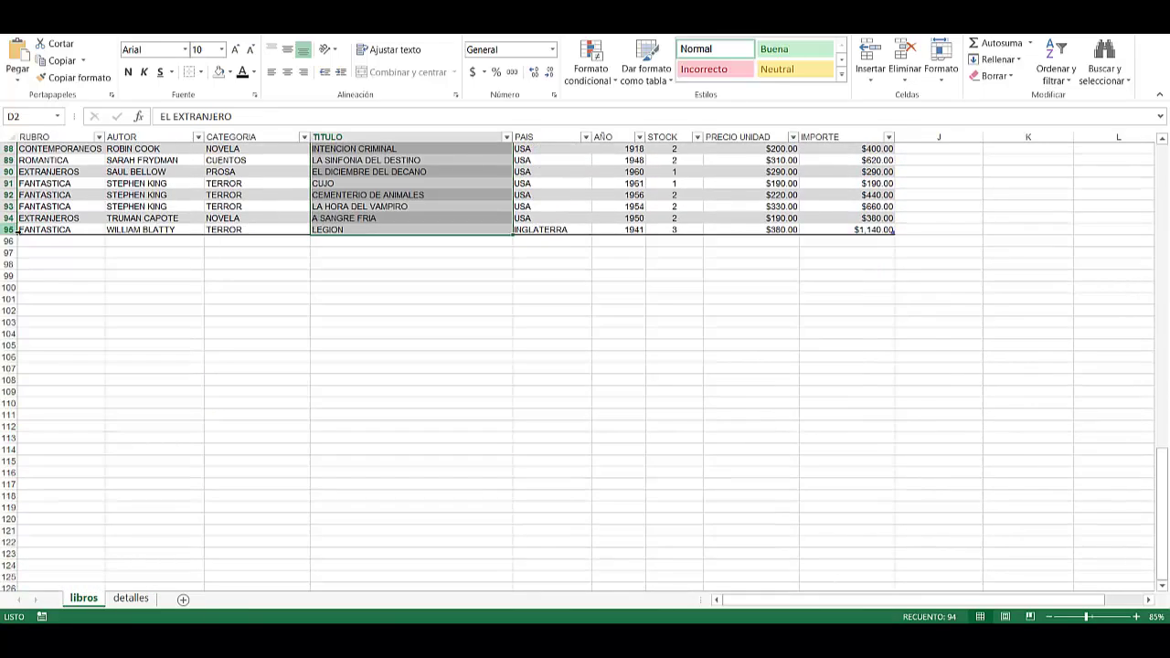
scroll(597, 270, "up", 6)
scroll(597, 270, "up", 20)
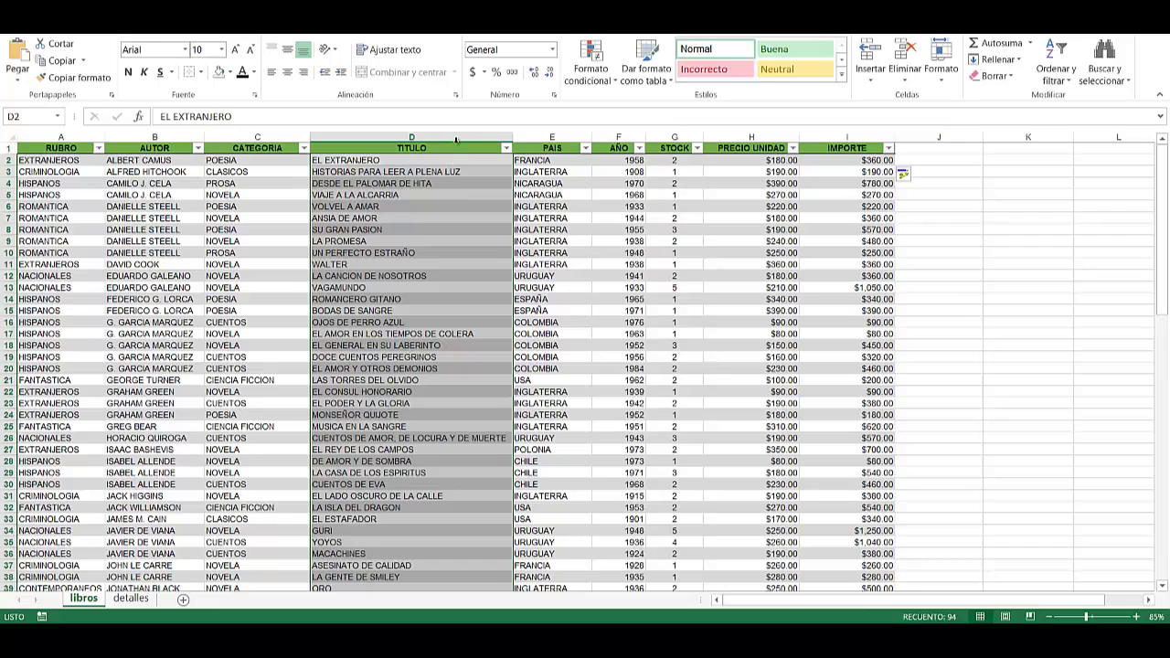
left_click(456, 139)
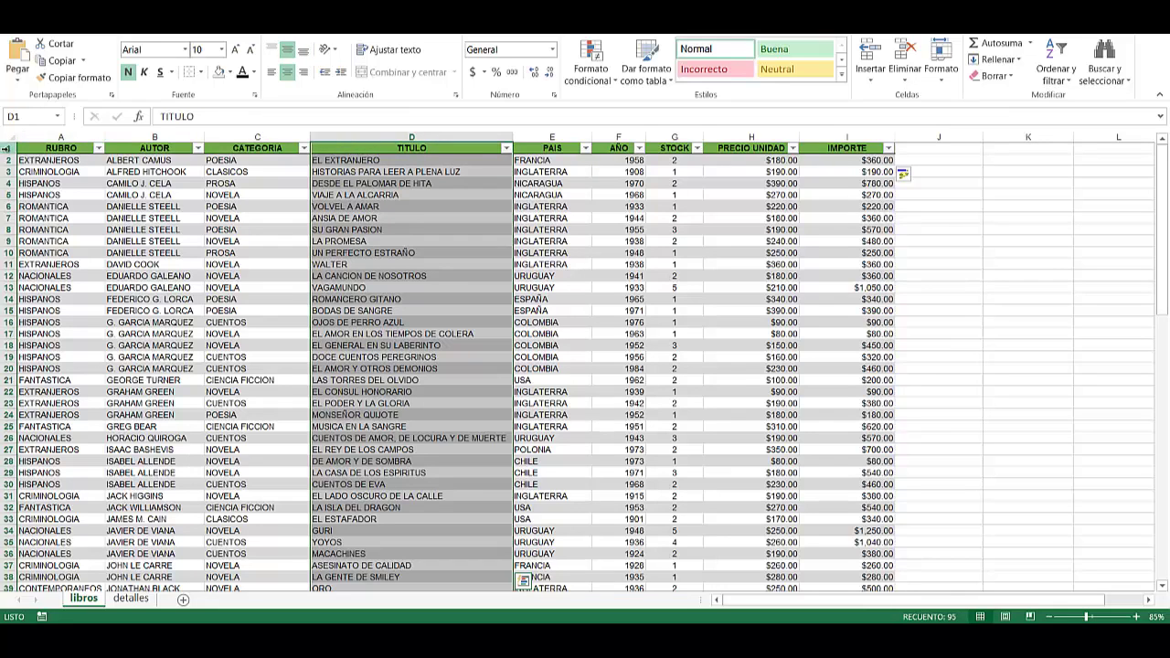
left_click(471, 184)
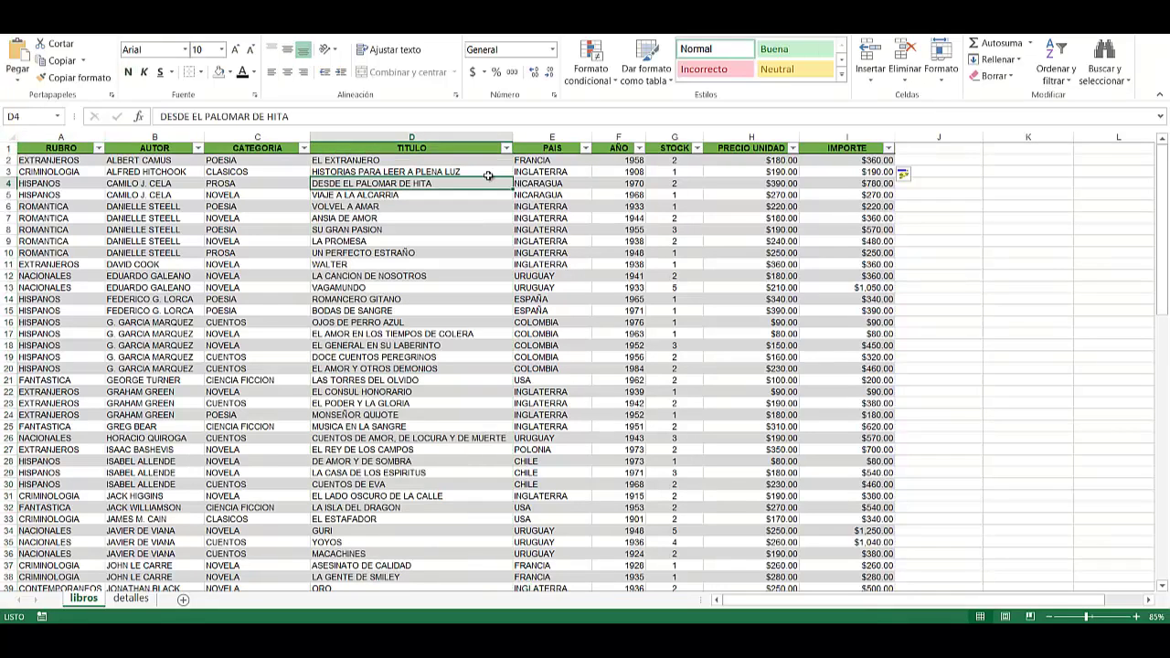
Go through the book table from the first record to the last and back, checking the column headers and the IMPORTE column.
scroll(557, 290, "down", 1)
scroll(556, 290, "down", 20)
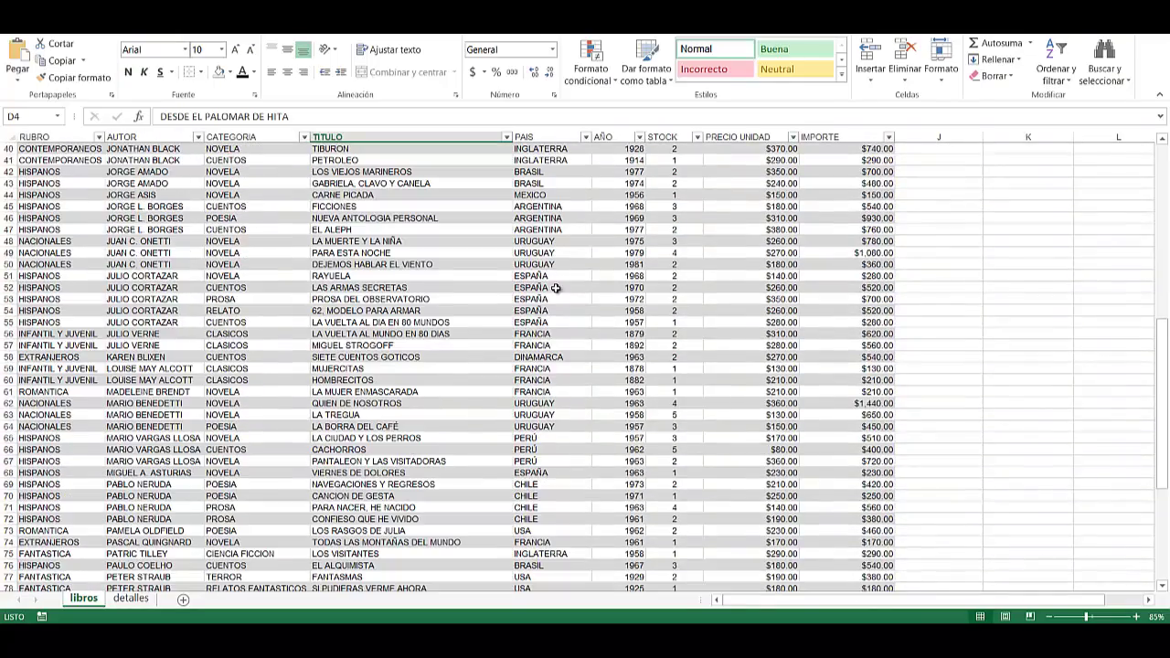
scroll(585, 311, "up", 20)
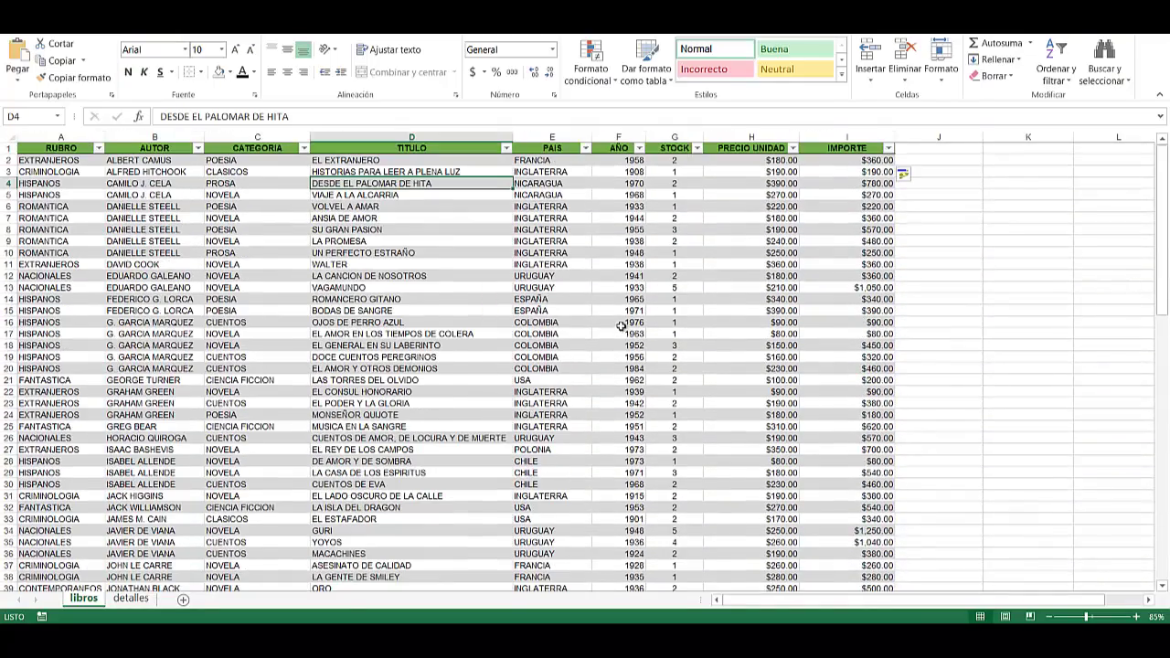
scroll(827, 252, "down", 7)
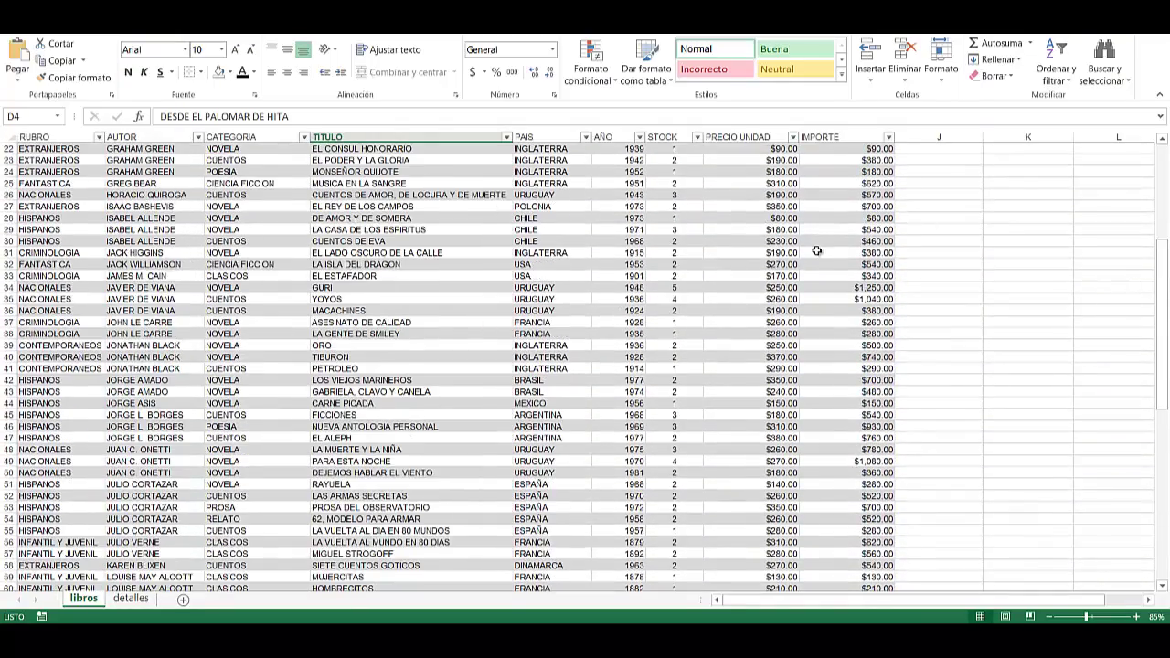
scroll(810, 249, "down", 12)
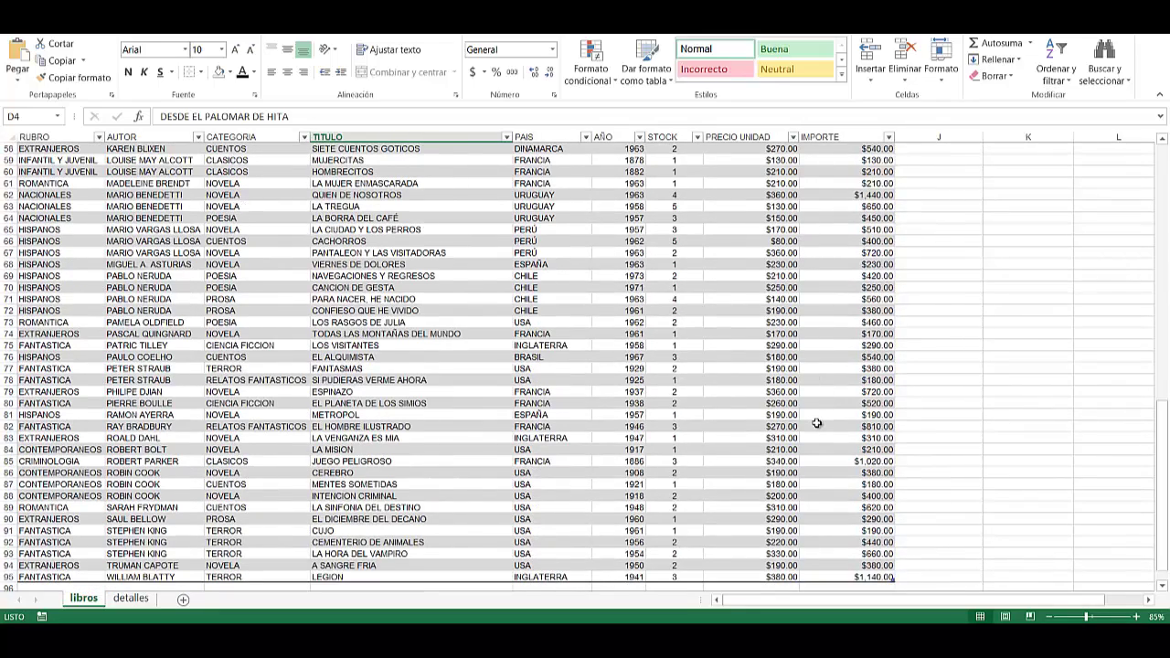
scroll(816, 421, "up", 16)
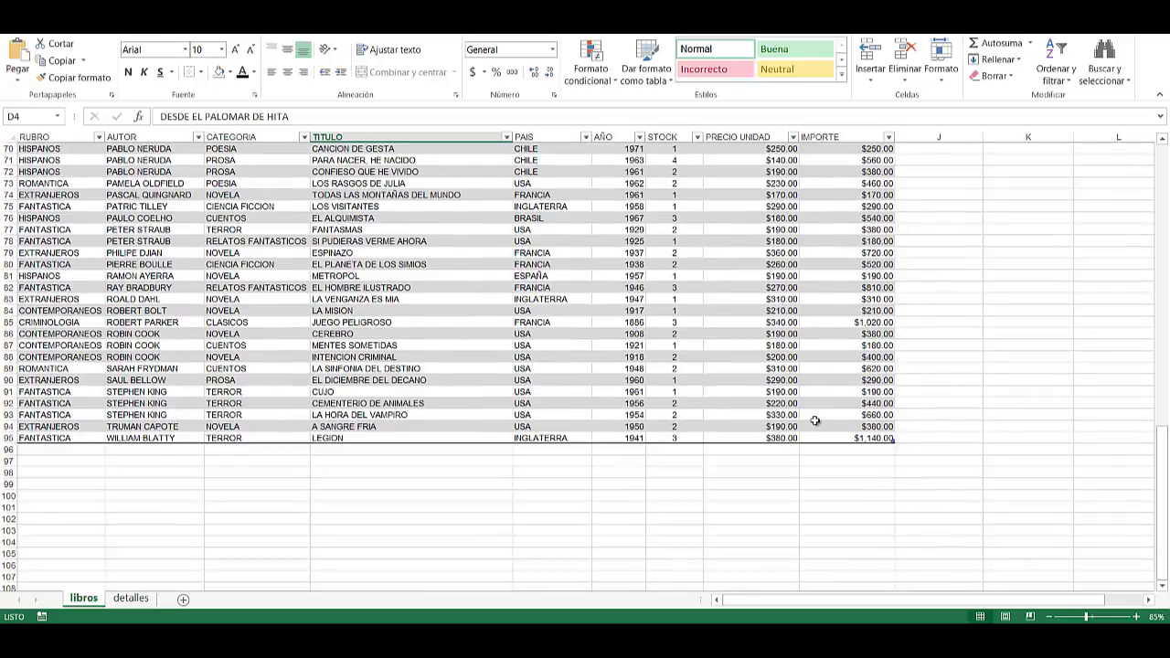
scroll(874, 222, "up", 3)
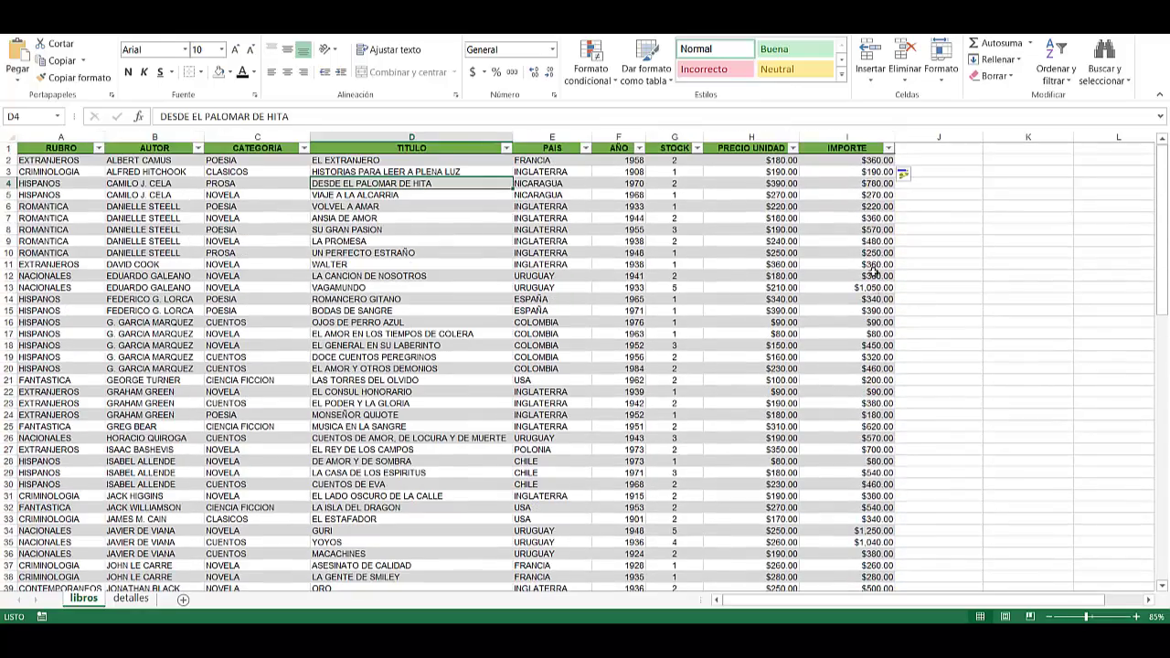
Select the IMPORTE amounts from I2 to I39, and check a formula further down the column.
left_click_drag(868, 160, 810, 585)
scroll(822, 457, "down", 11)
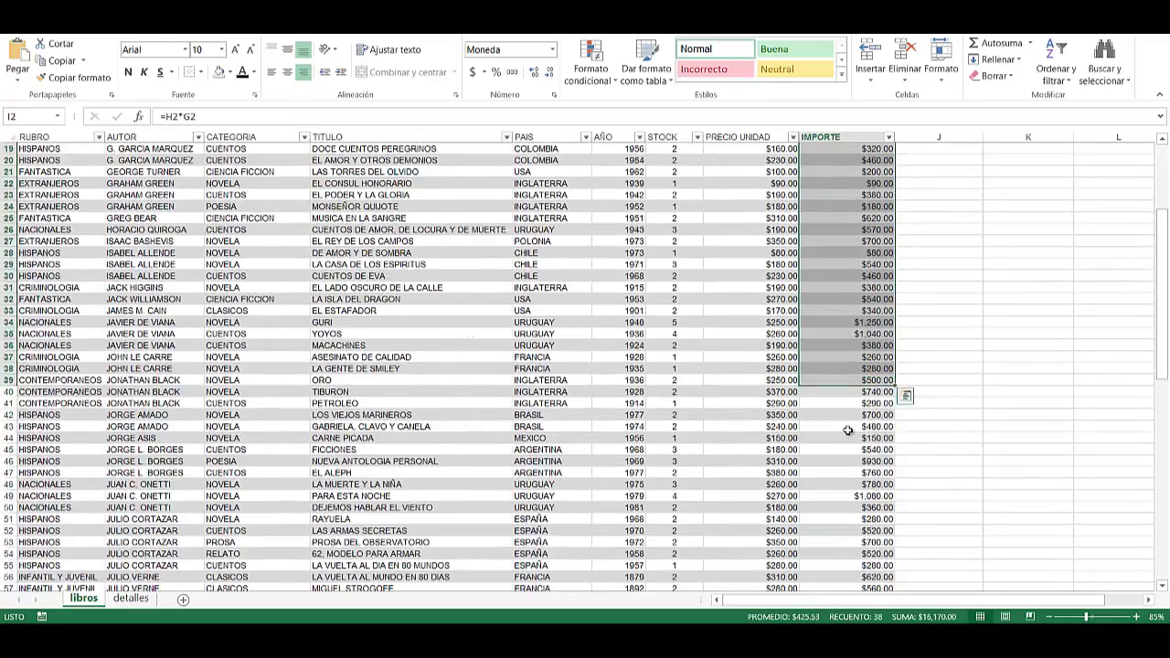
left_click(859, 437)
scroll(764, 321, "up", 5)
scroll(764, 320, "up", 5)
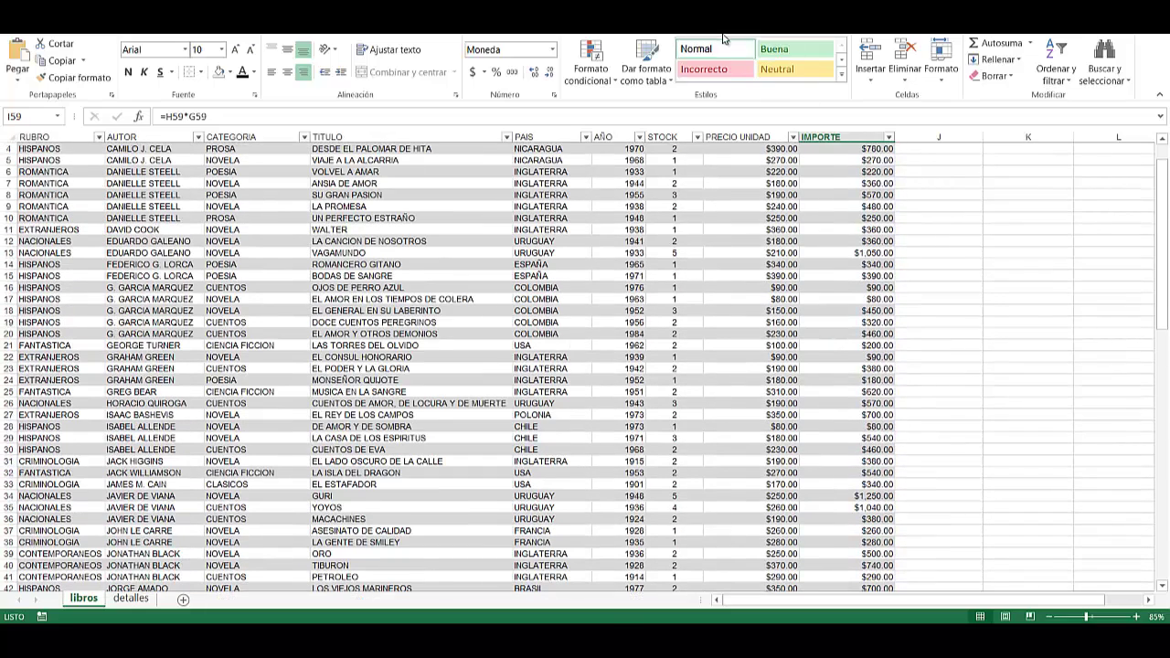
Add a totals row to the book table and check the subtotal formula under the IMPORTE column.
left_click(722, 23)
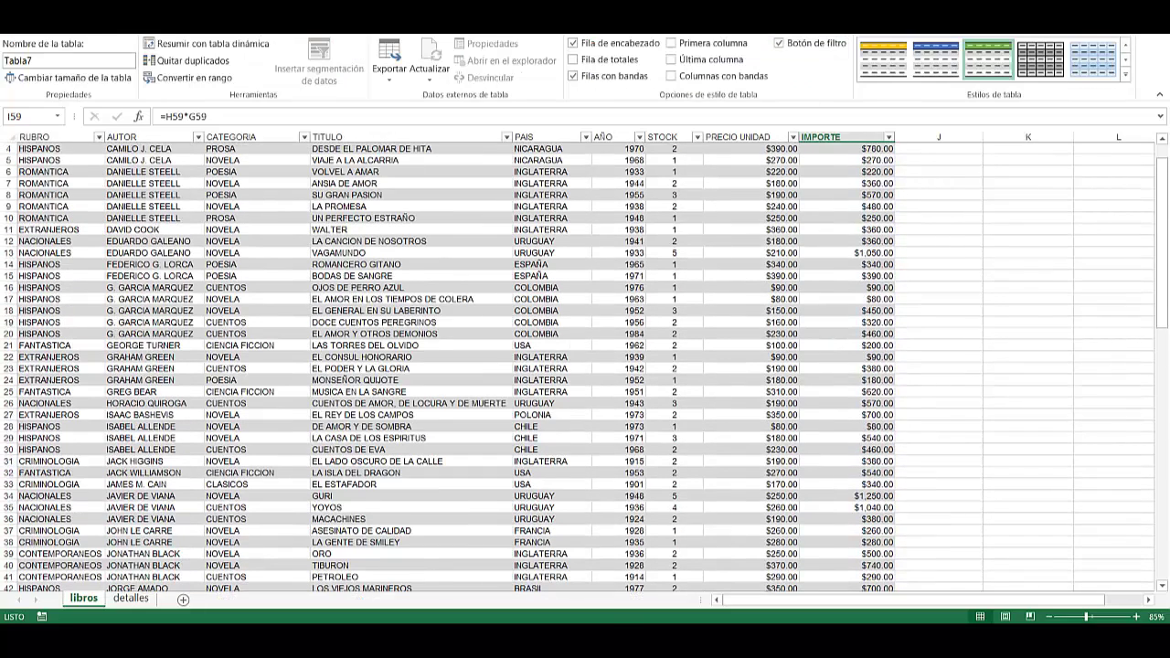
left_click(572, 60)
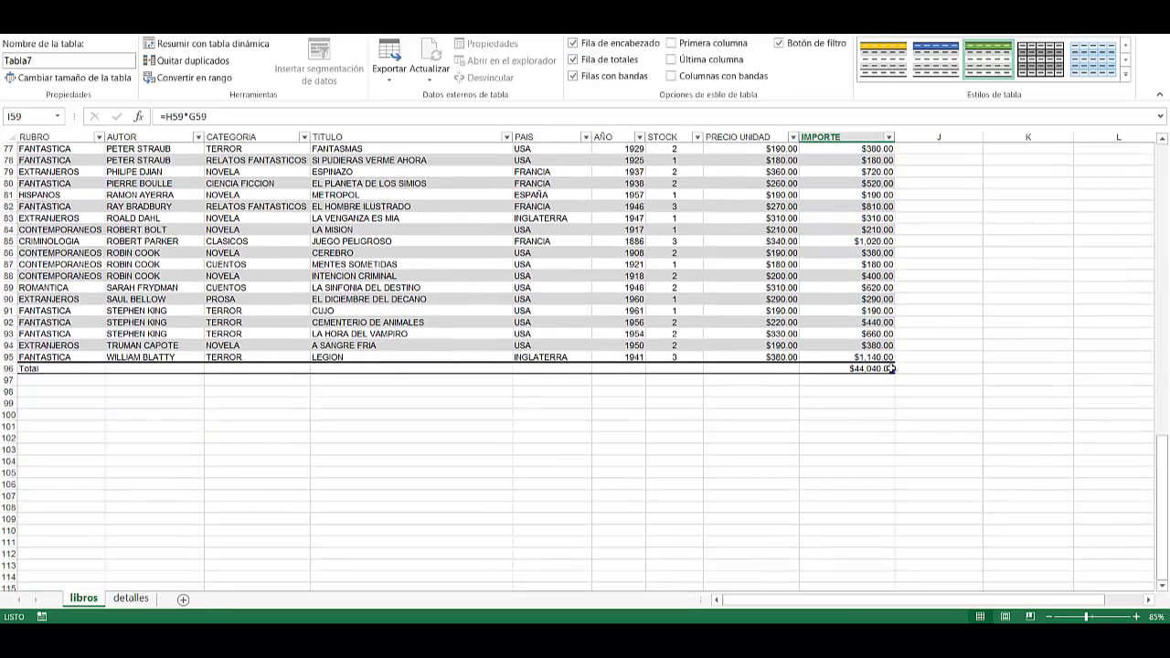
left_click(674, 368)
left_click(835, 364)
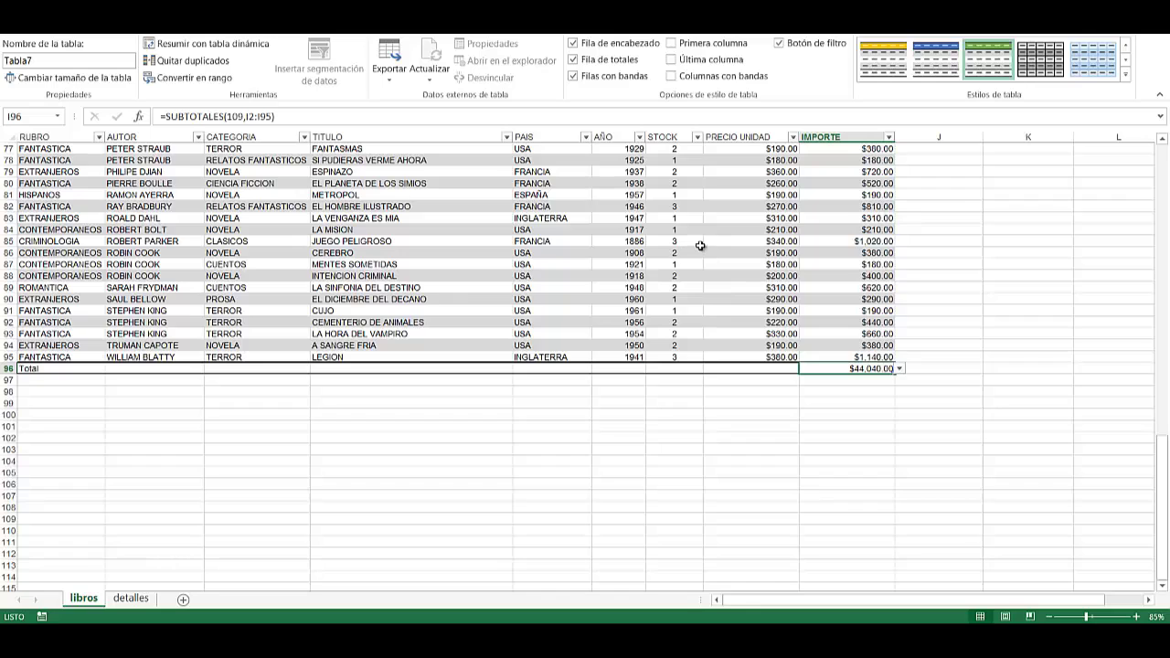
Try the Promedio and Cuenta functions in the IMPORTE total cell, and set it back to Suma.
left_click(900, 369)
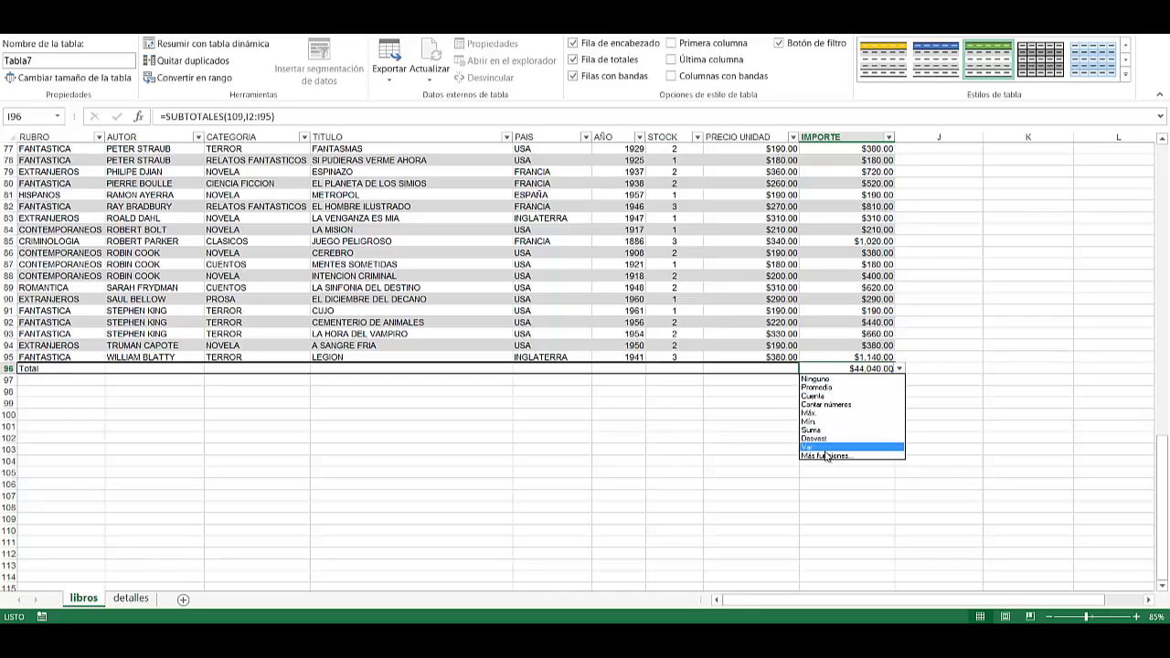
left_click(836, 388)
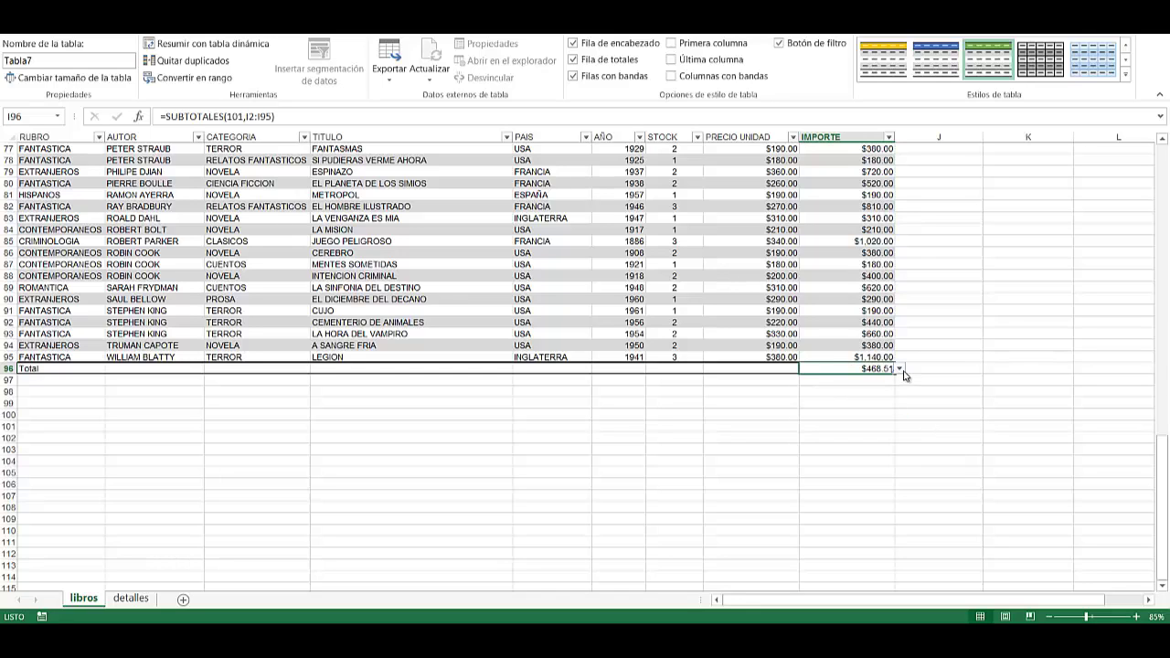
left_click(899, 369)
left_click(852, 396)
scroll(898, 344, "up", 5)
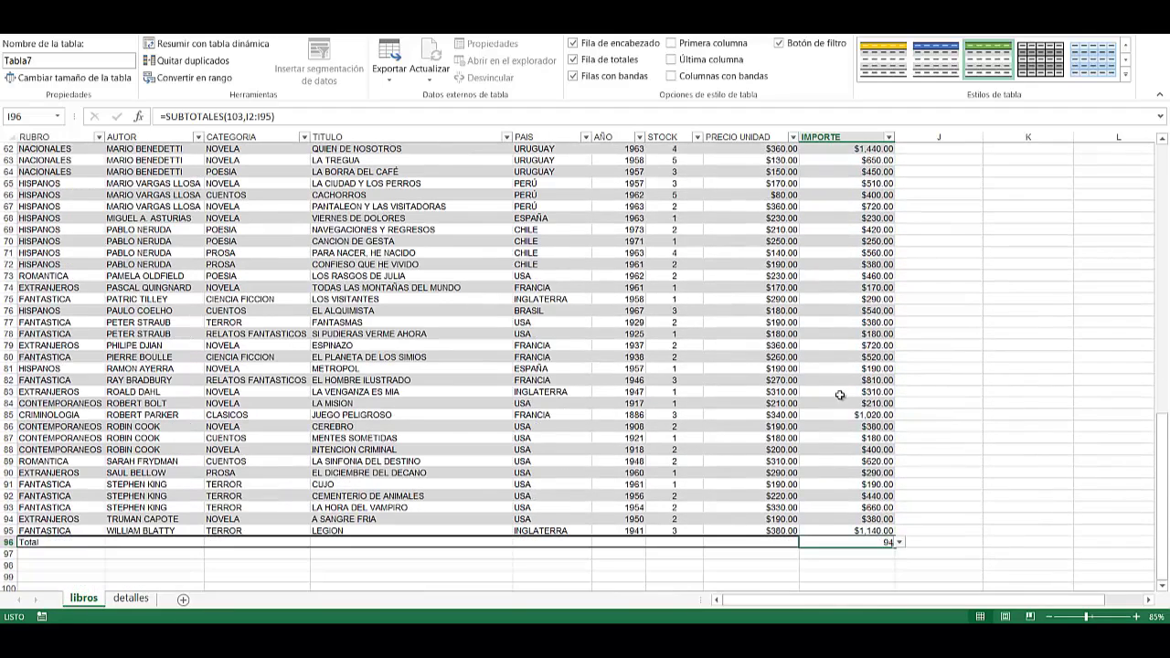
left_click(898, 543)
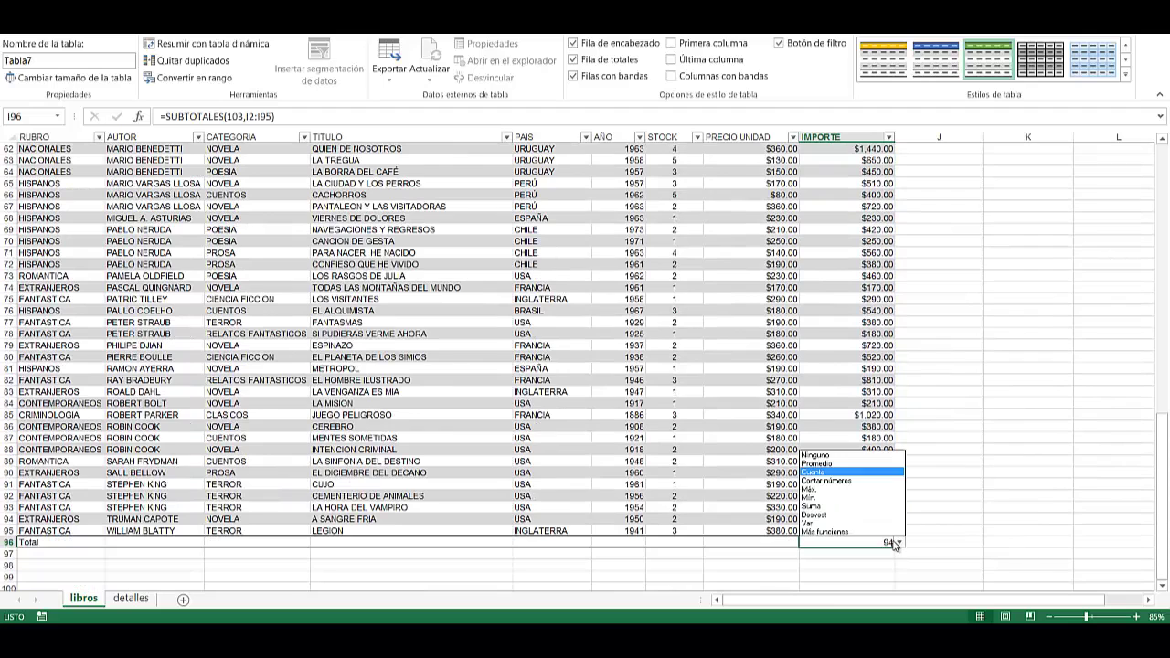
left_click(832, 506)
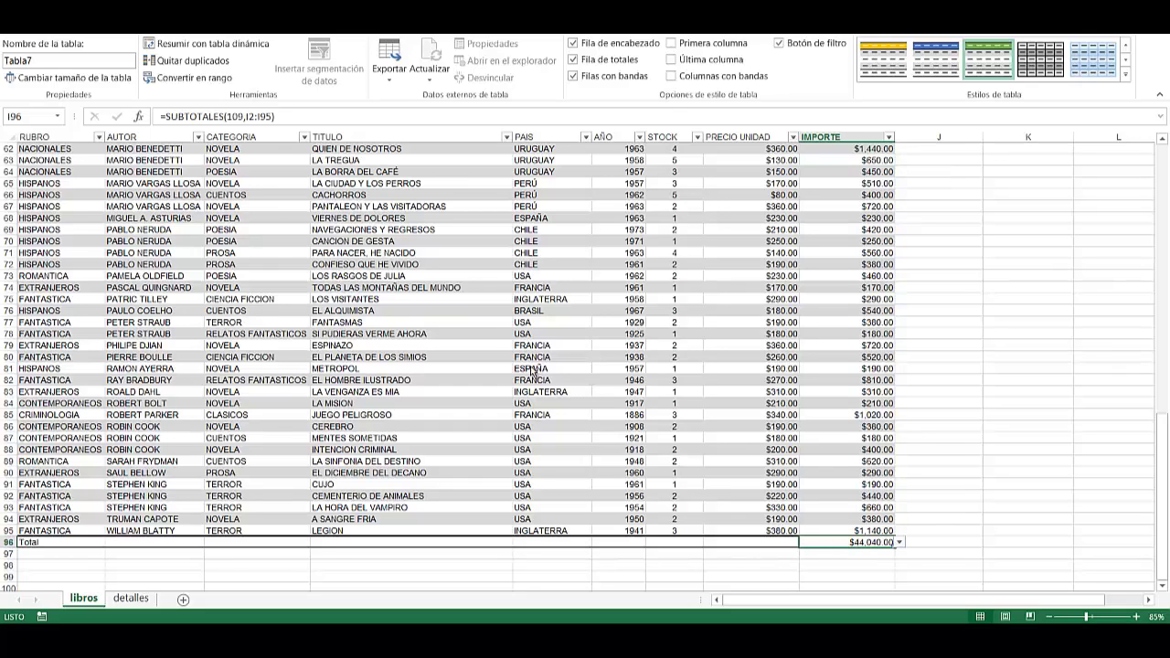
Format the IMPORTE total as Moneda with 2 decimals, the $ symbol and negative numbers in red without a minus sign.
key("ctrl+1")
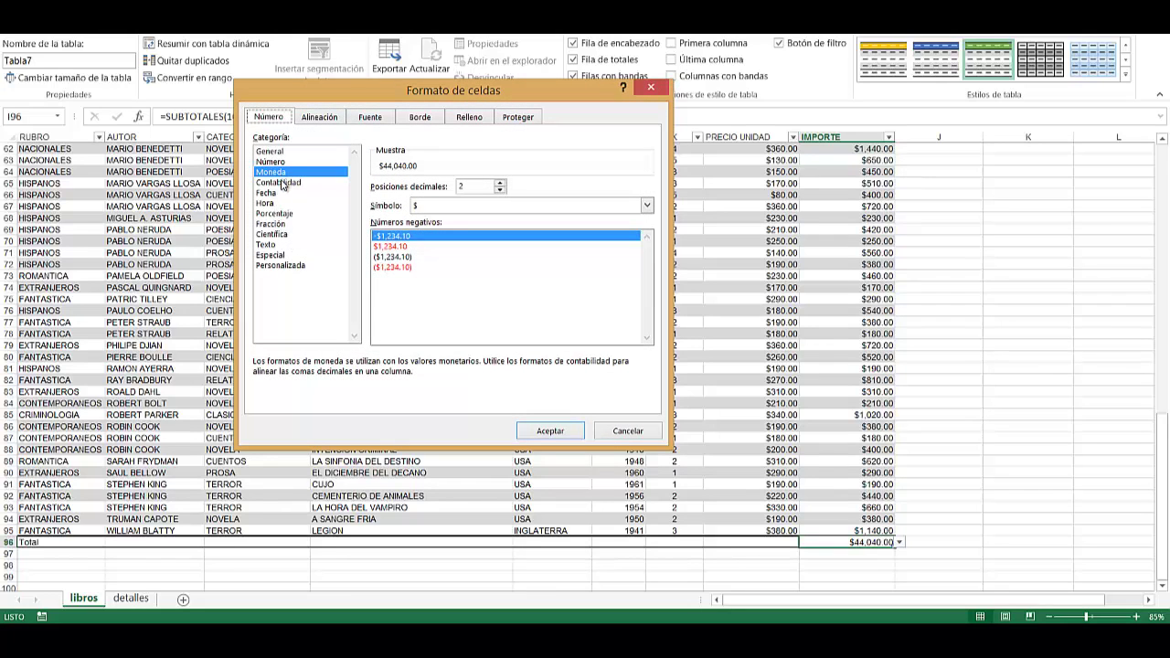
left_click(283, 183)
left_click(283, 164)
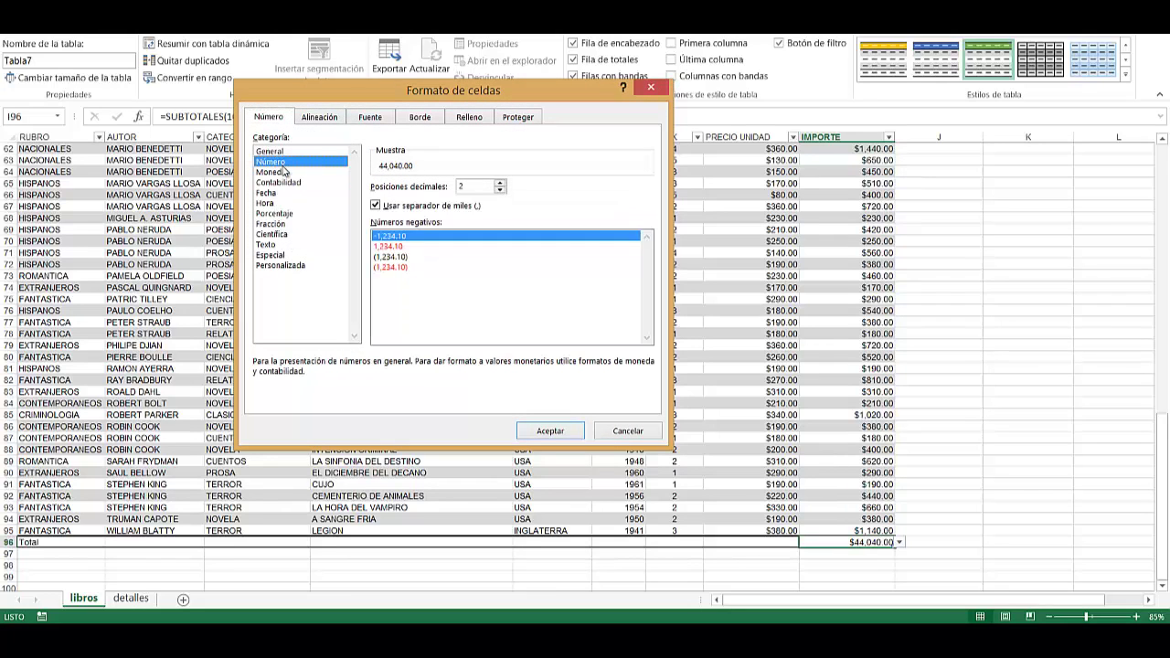
left_click(406, 247)
left_click(315, 173)
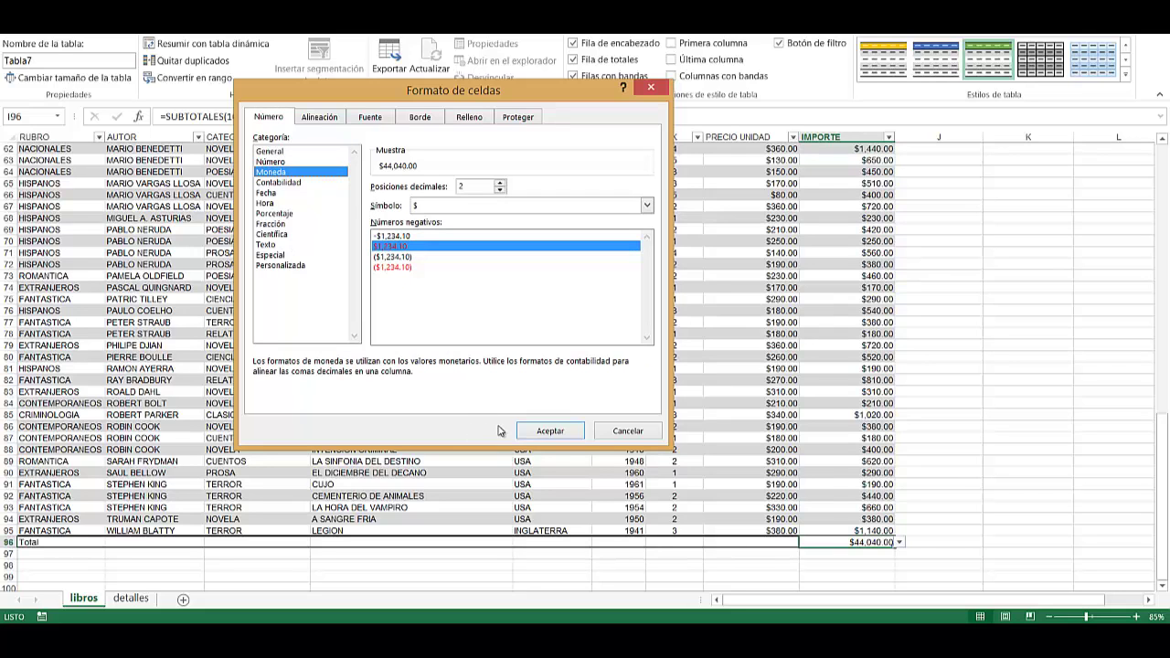
left_click(541, 431)
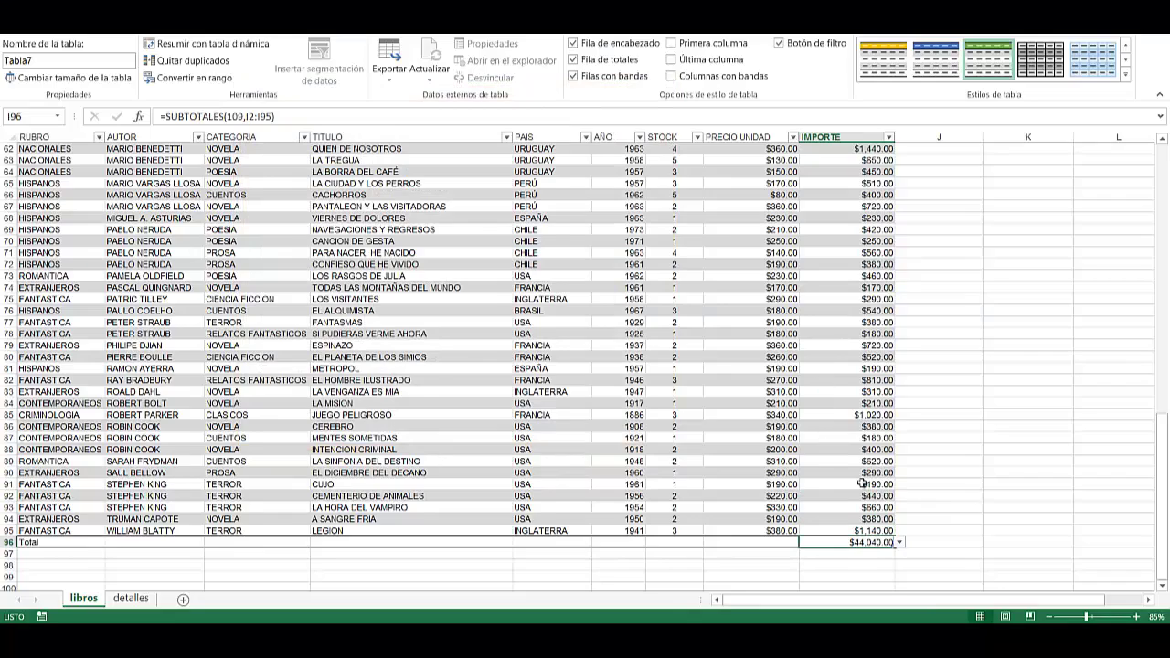
Review the table's records and the row formulas in the IMPORTE column, moving through the list and back to the headers.
scroll(862, 483, "up", 20)
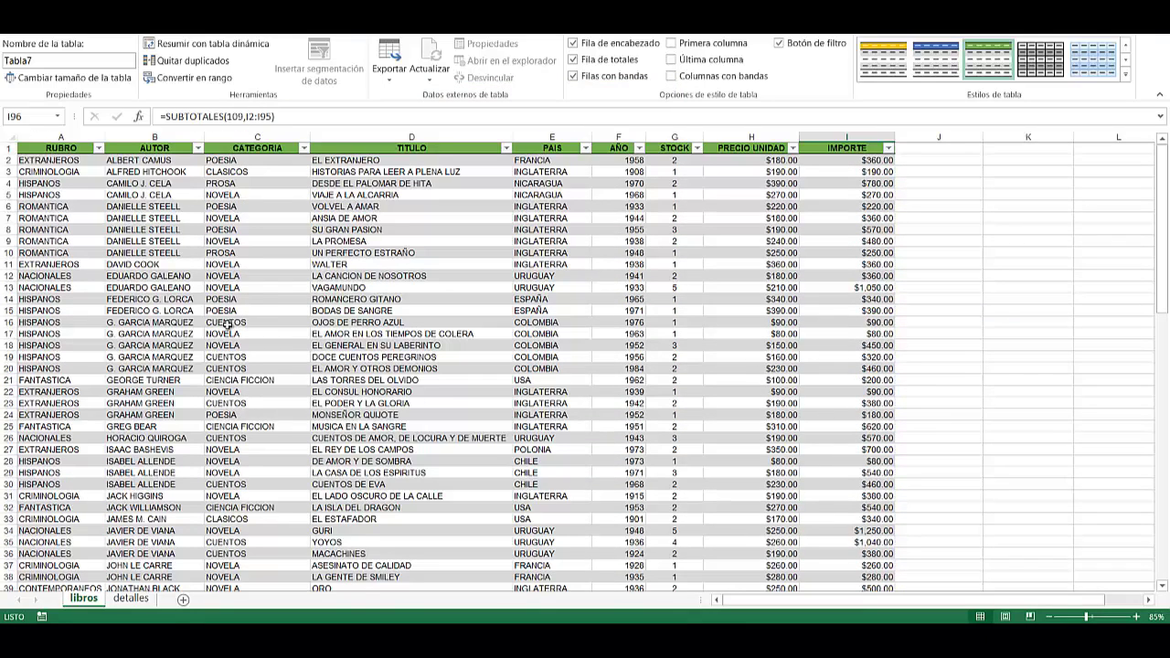
left_click(228, 265)
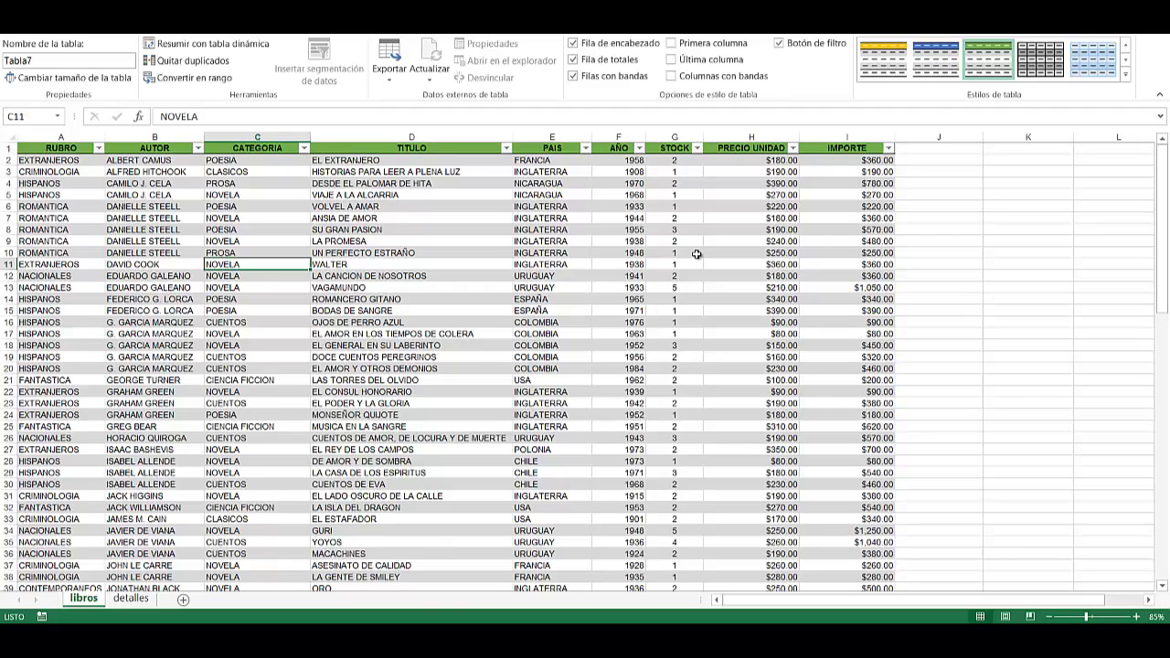
scroll(696, 254, "down", 4)
scroll(697, 254, "up", 4)
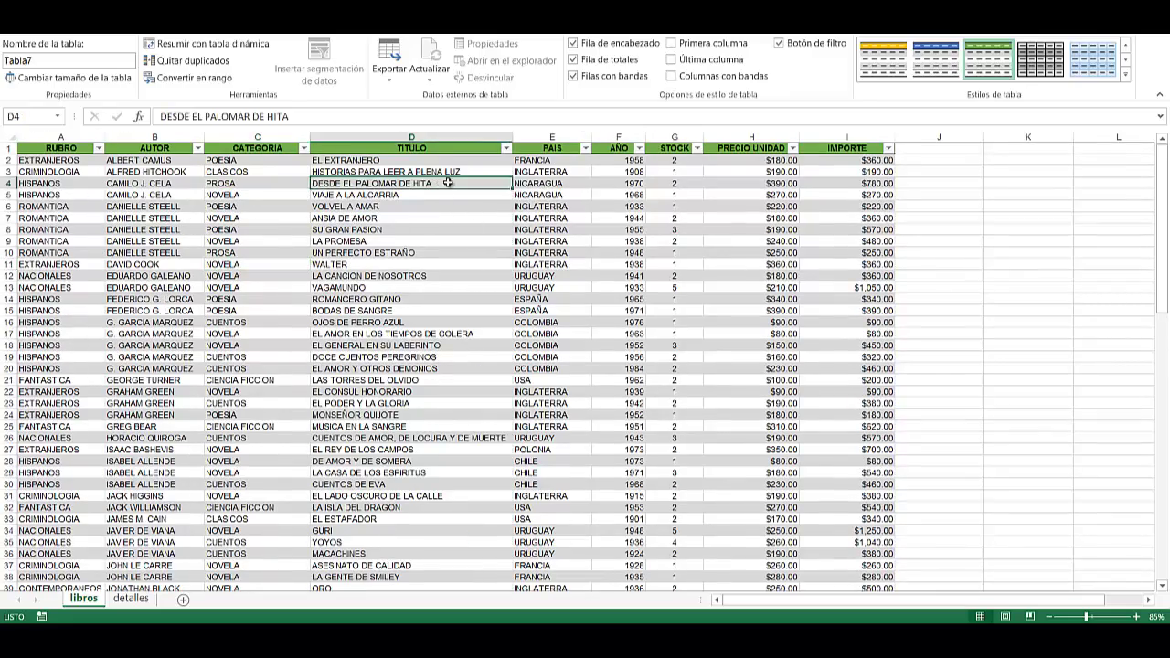
left_click(847, 196)
left_click(843, 322)
scroll(836, 347, "down", 20)
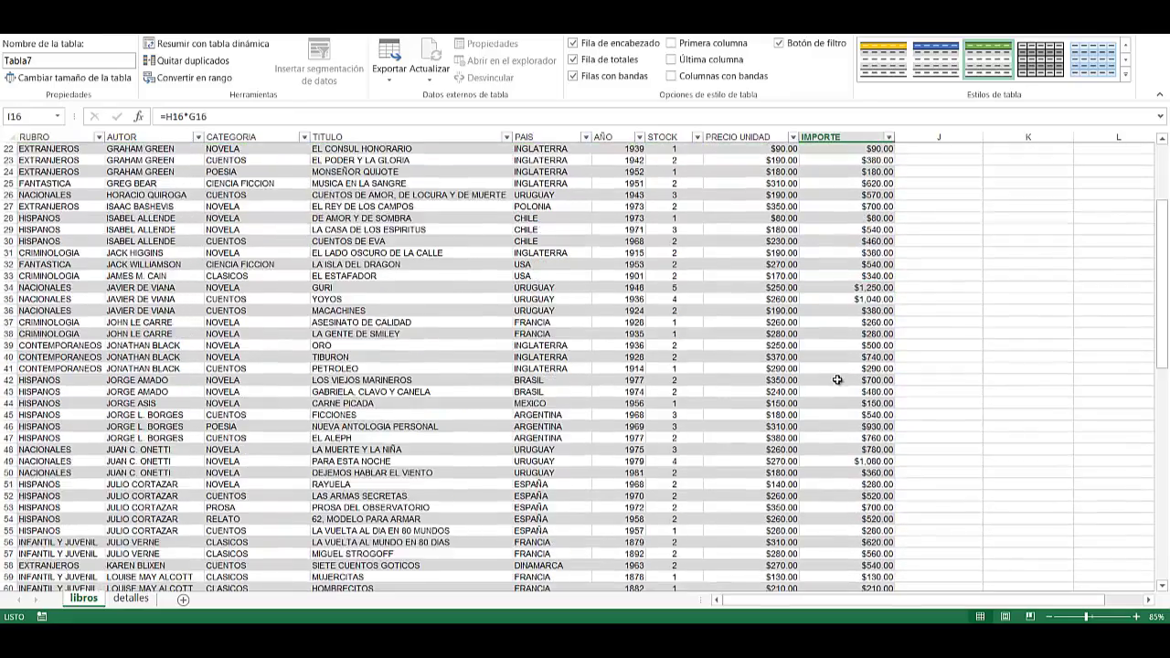
scroll(836, 376, "up", 20)
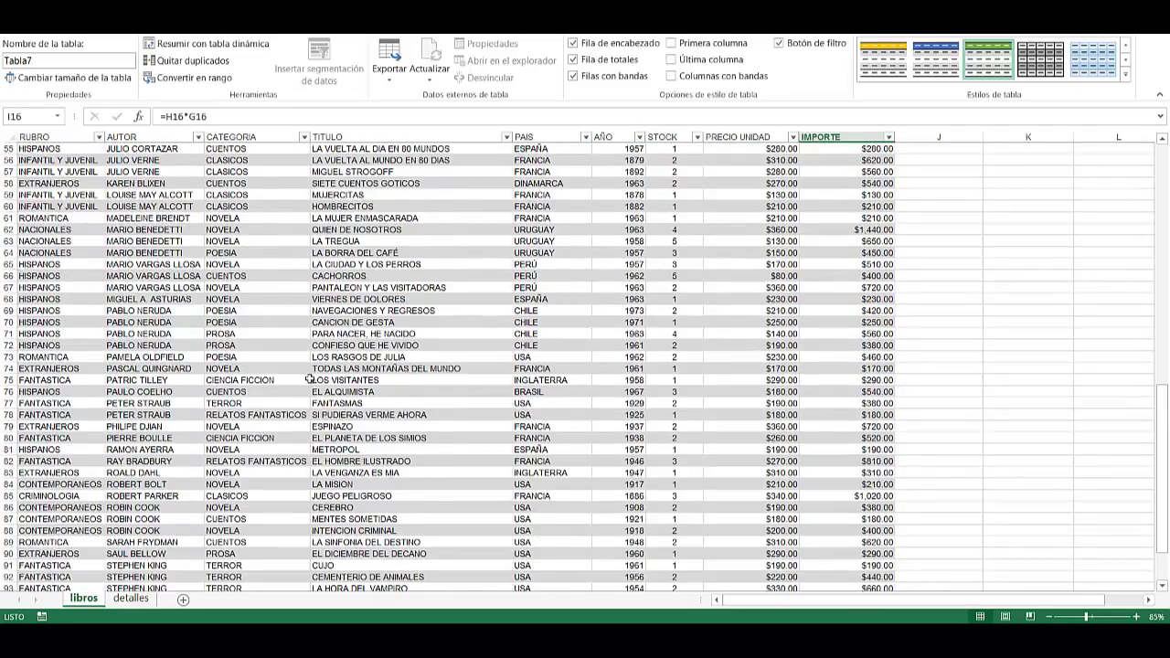
scroll(84, 305, "up", 1)
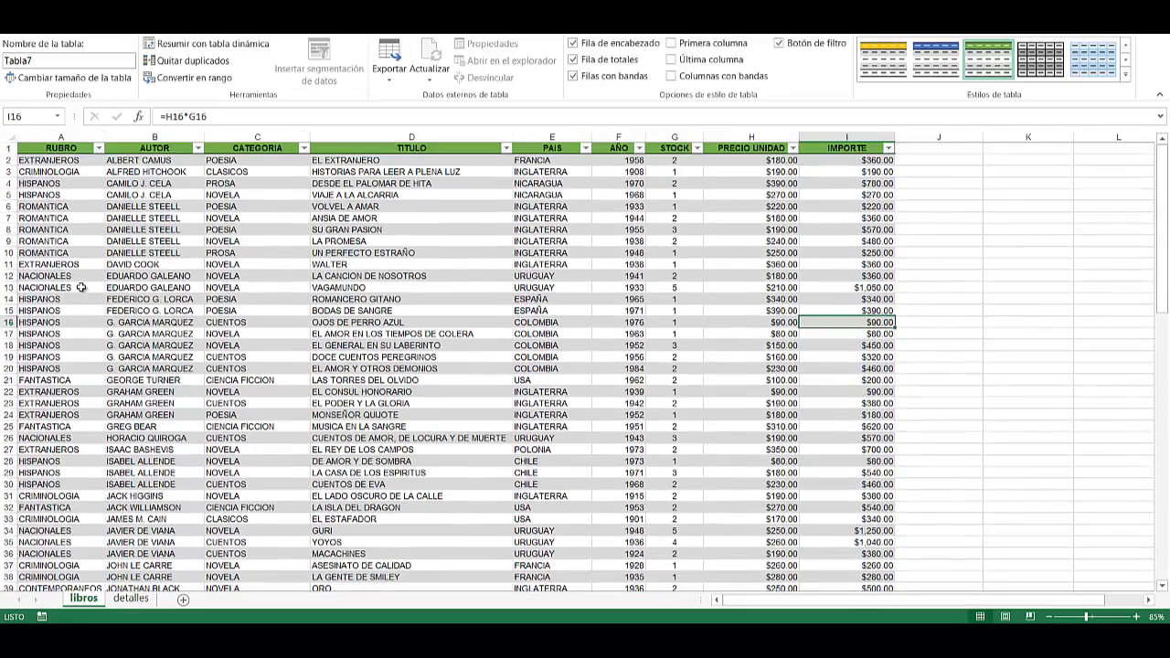